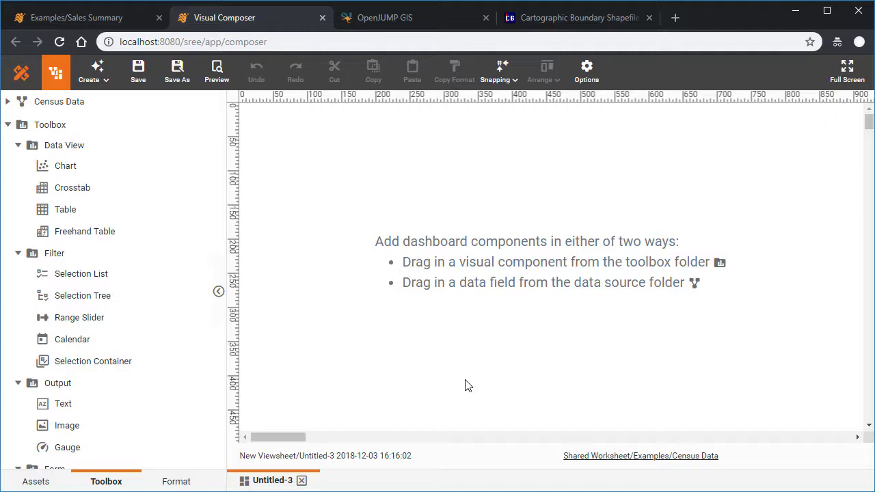
Add a chart component to the empty dashboard and open it for editing
left_click_drag(84, 170, 355, 191)
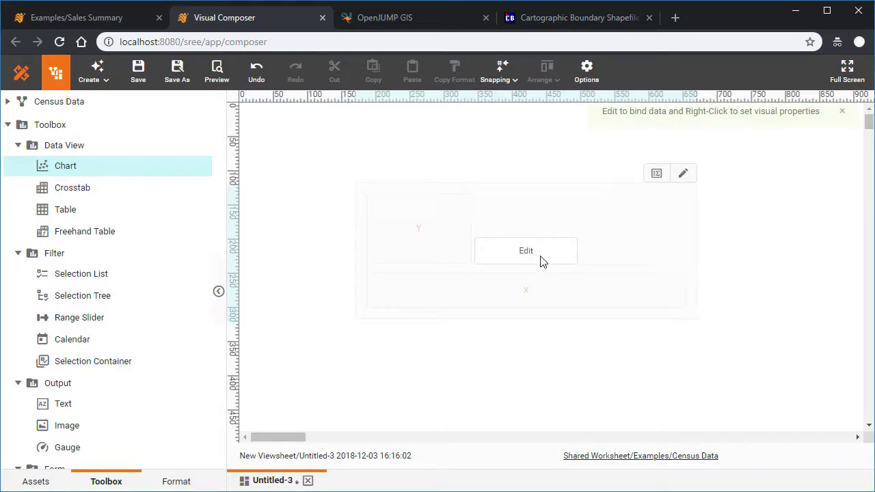
left_click(542, 259)
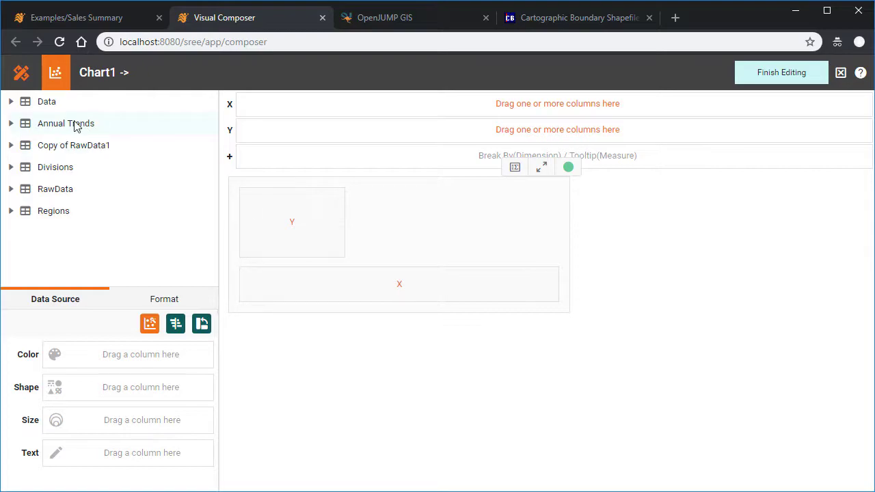
Set the State dimension of the Data table as geographic, keeping the U.S. map, State layer and Built-in mapping
left_click(10, 101)
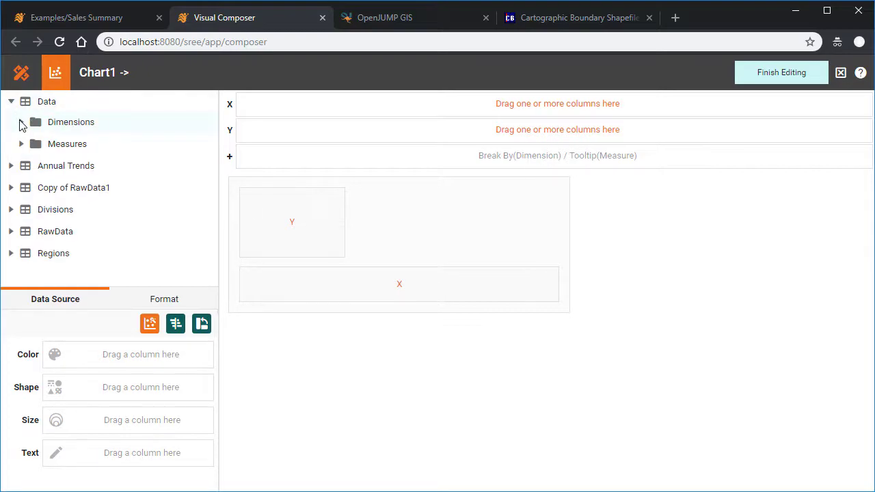
left_click(21, 121)
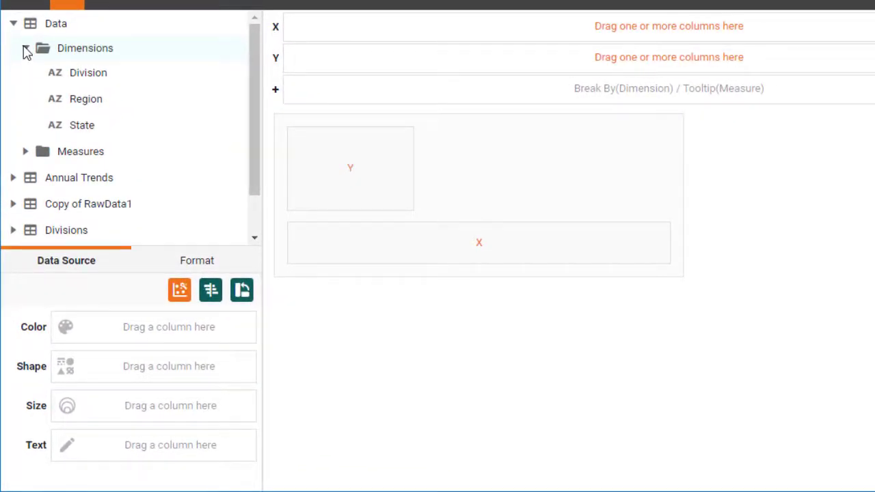
right_click(117, 132)
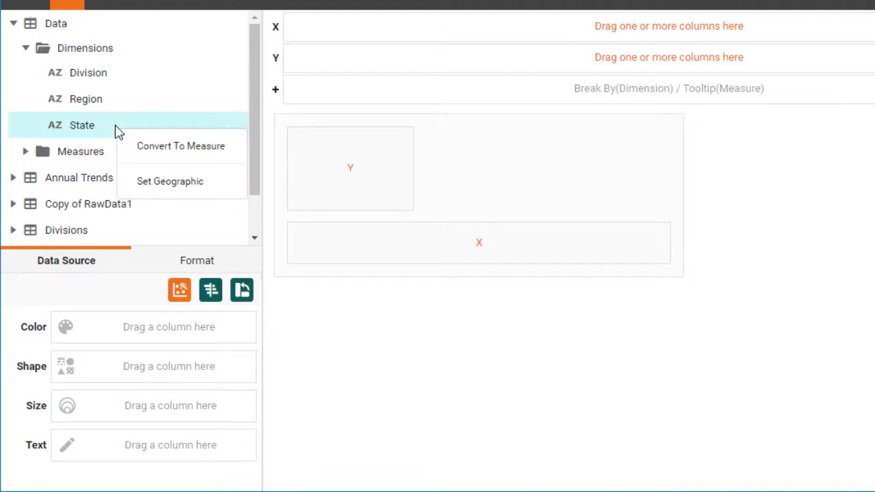
left_click(216, 183)
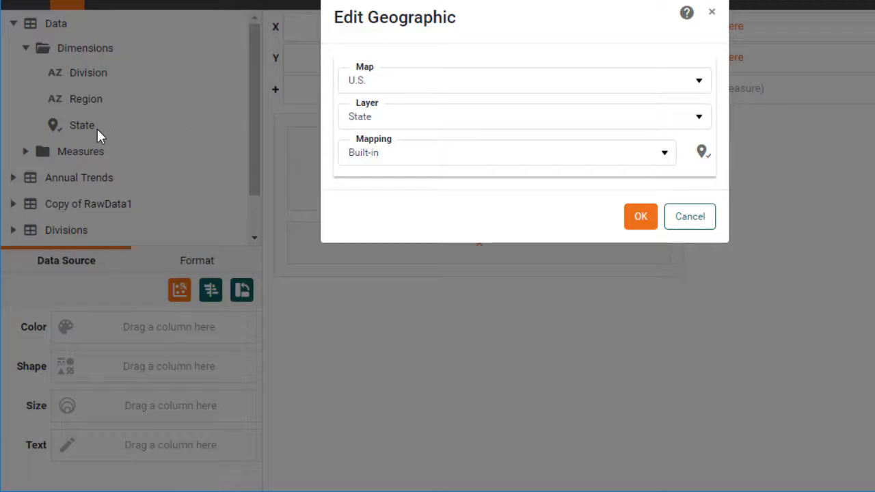
left_click(396, 120)
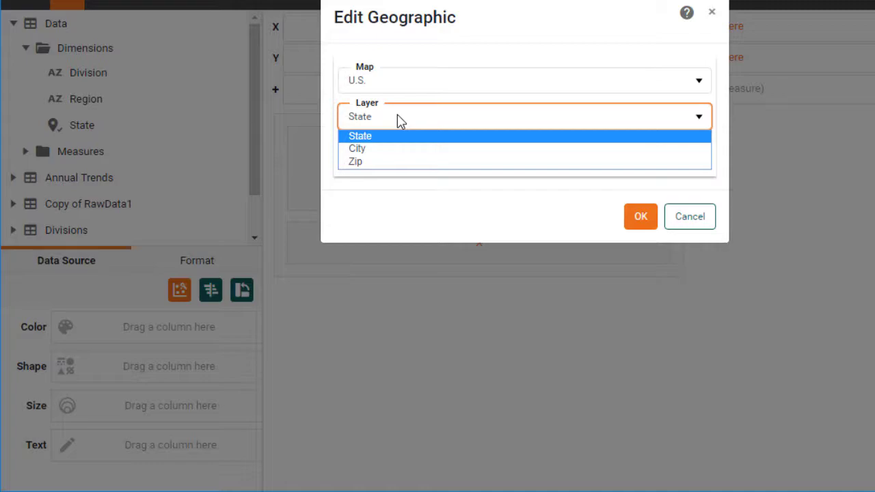
left_click(400, 121)
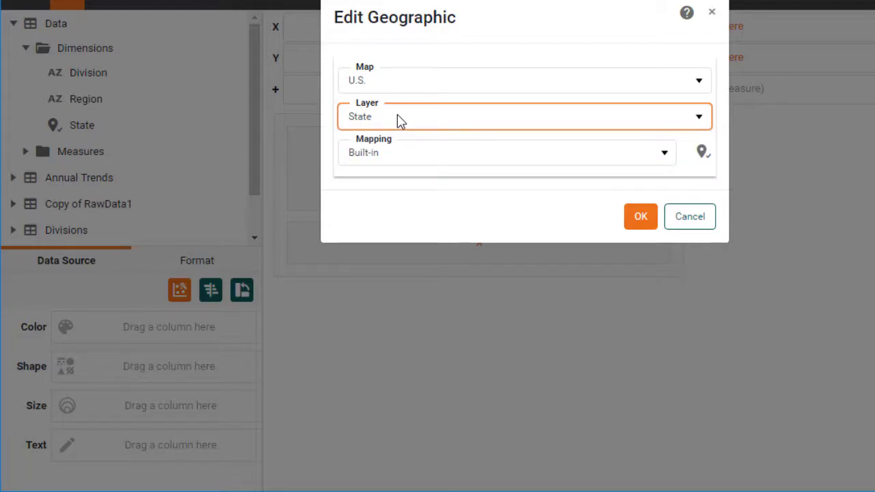
left_click(639, 217)
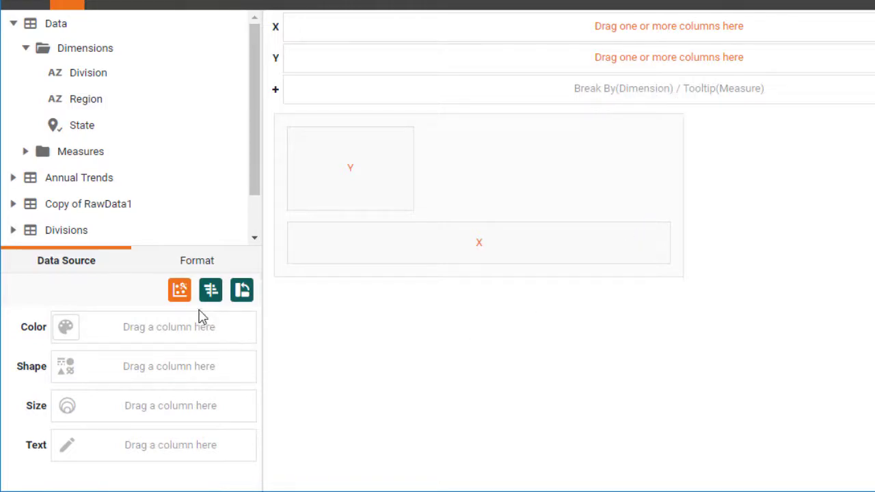
Change the chart style to Map and bind the State dimension as its geographic field
left_click(178, 291)
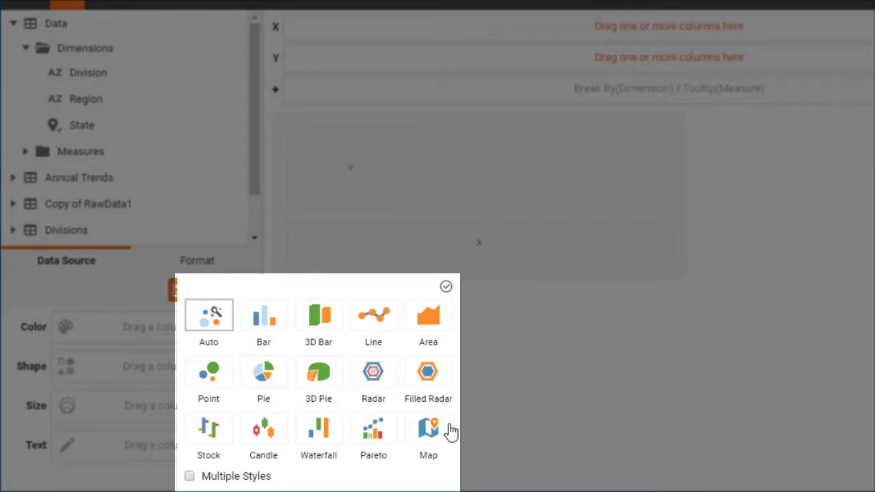
left_click(436, 432)
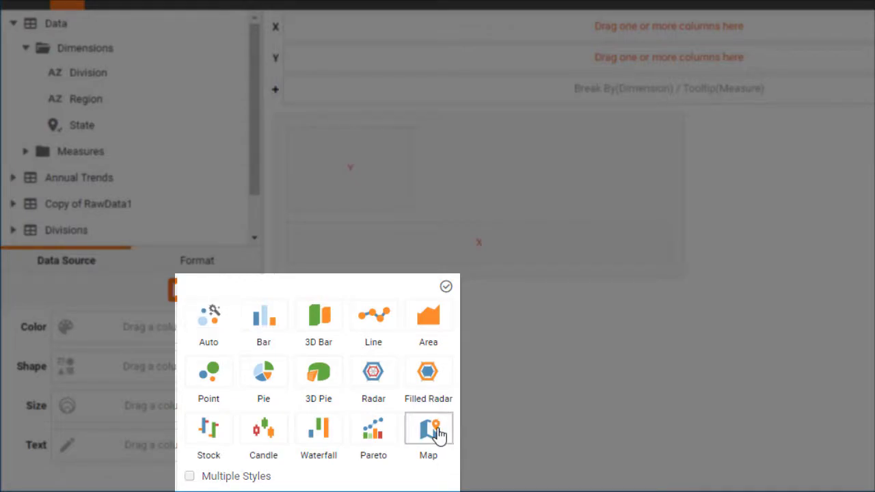
left_click(445, 288)
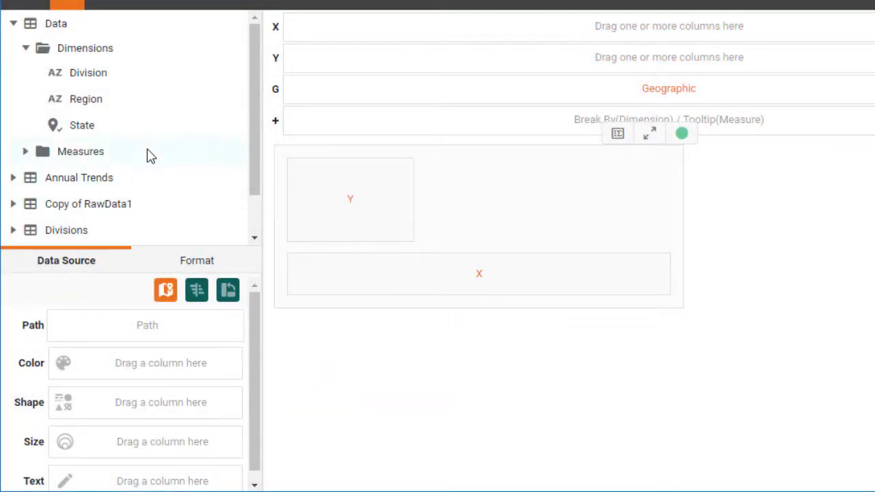
left_click_drag(118, 129, 346, 96)
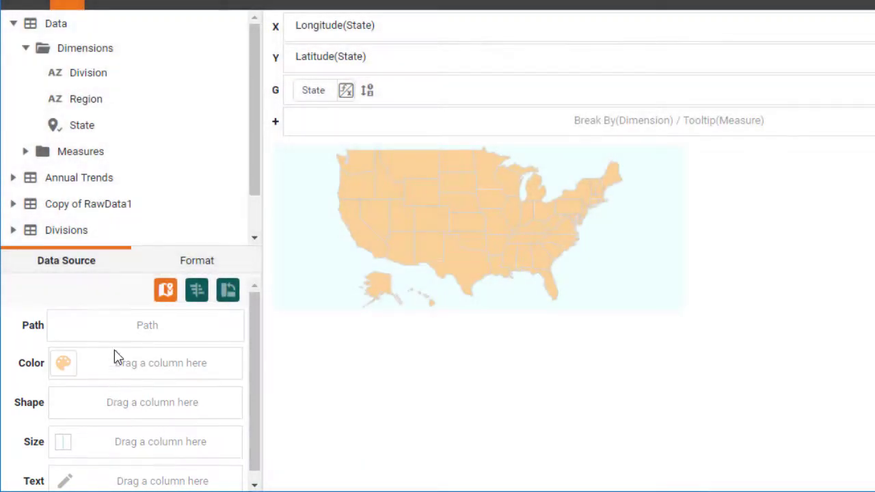
Color the map by the Federal spending measure and finish editing the chart
left_click(26, 152)
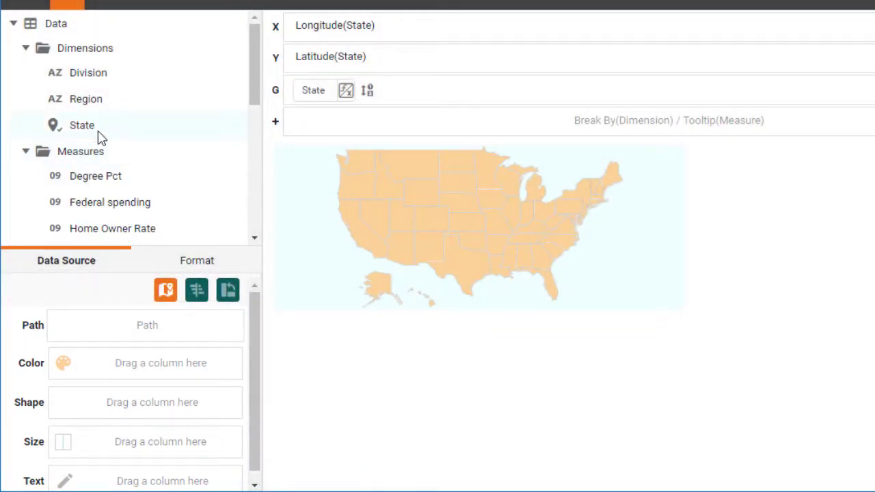
scroll(102, 133, "down", 3)
mouse_move(117, 99)
left_mouse_down()
mouse_move(168, 145)
mouse_move(151, 318)
mouse_move(135, 367)
mouse_move(134, 359)
left_mouse_up()
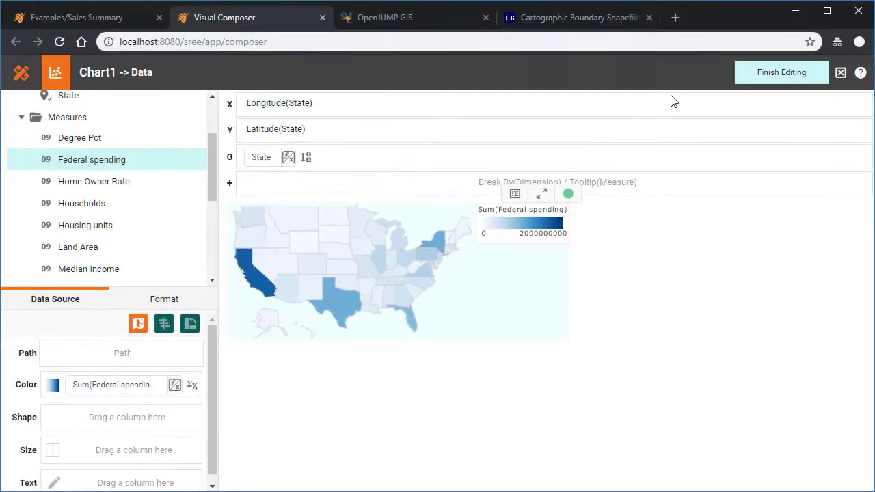
left_click(753, 72)
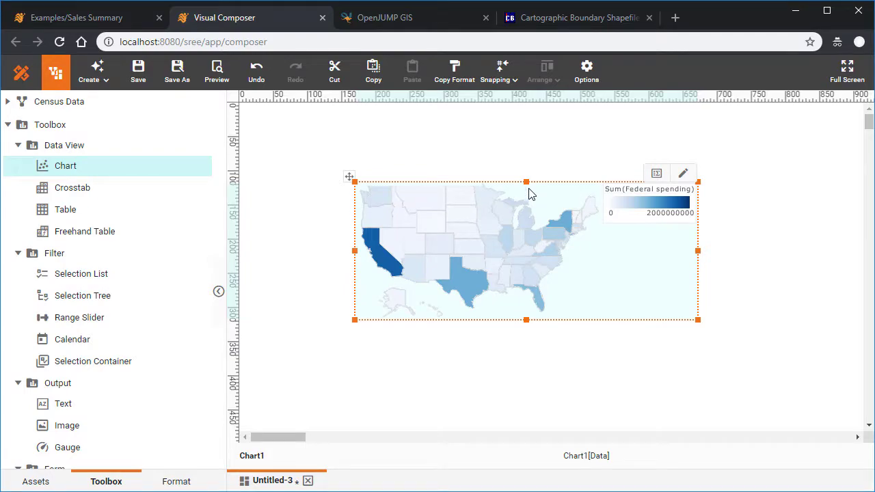
Enlarge the map chart upward and downward to about 400 pixels tall and place its legend below the map
left_click_drag(526, 182, 522, 121)
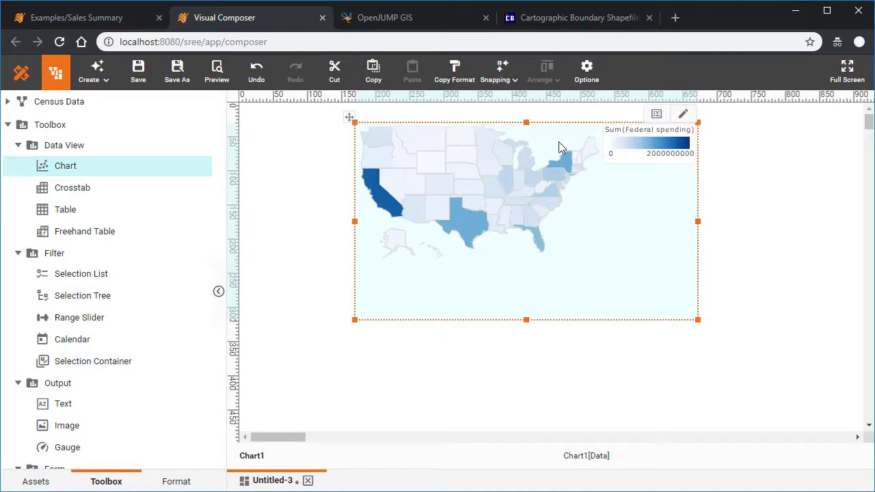
left_click_drag(663, 136, 565, 315)
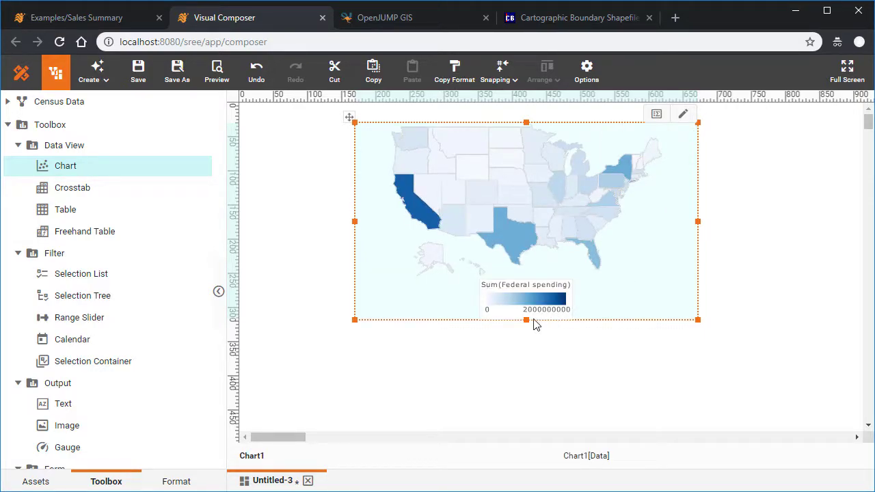
left_click_drag(526, 320, 538, 398)
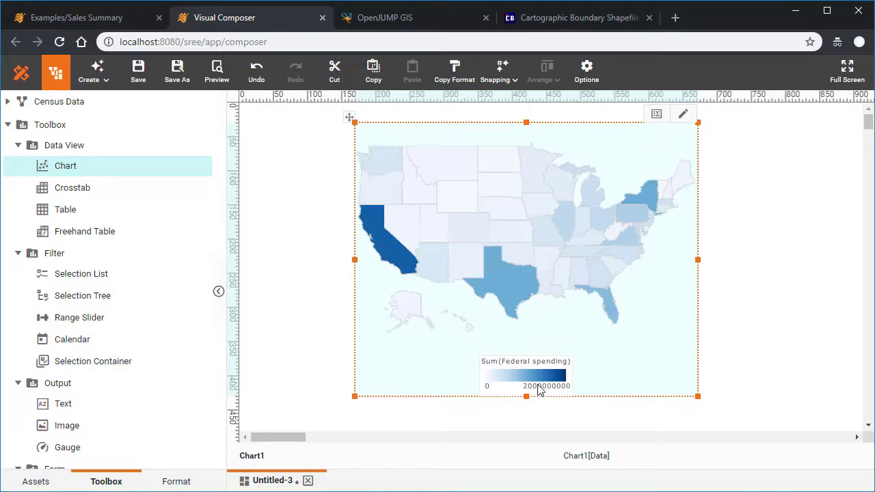
Turn on Show Values in the map's plot properties to label the states
right_click(544, 235)
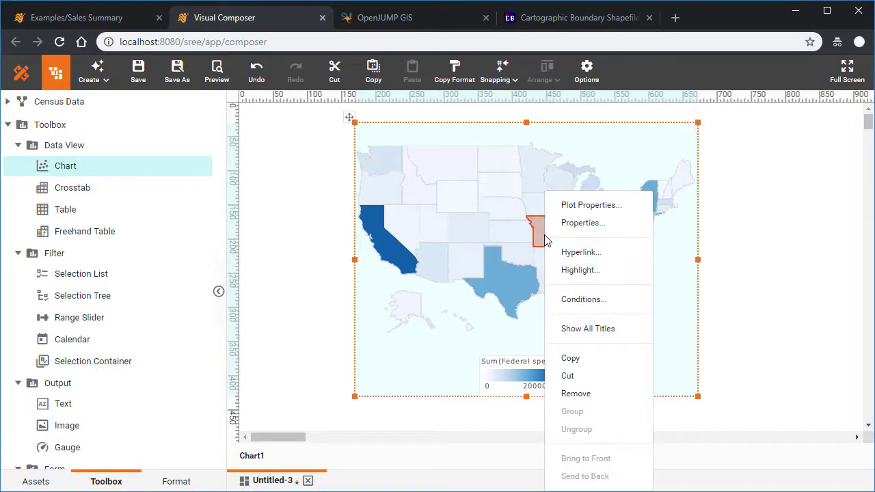
left_click(594, 204)
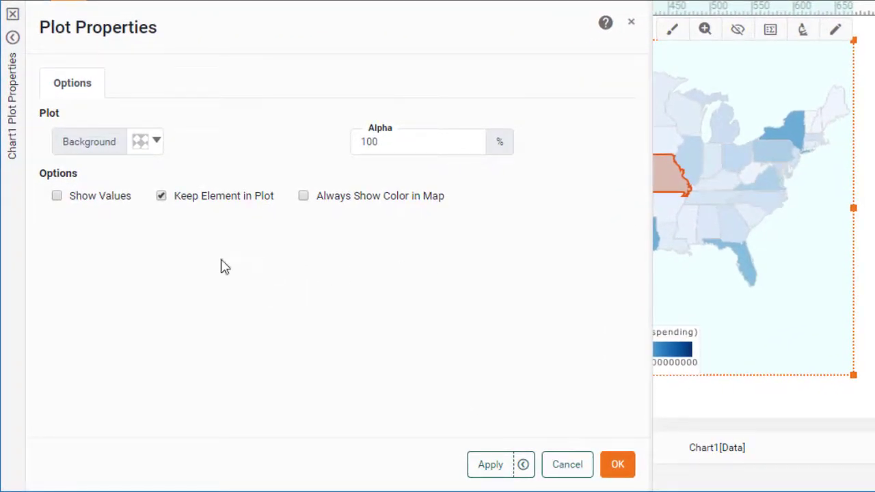
left_click(56, 197)
left_click(619, 464)
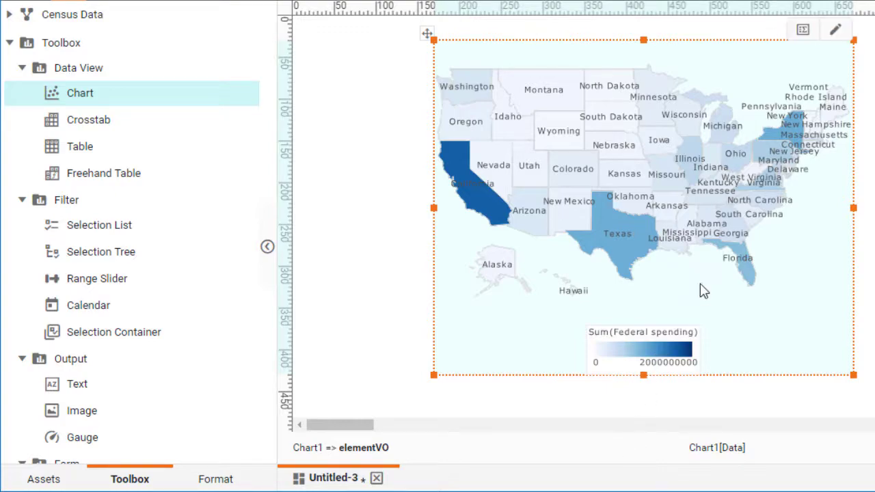
Reopen the chart for editing and bind the Federal spending measure as the map's text label
left_click(835, 34)
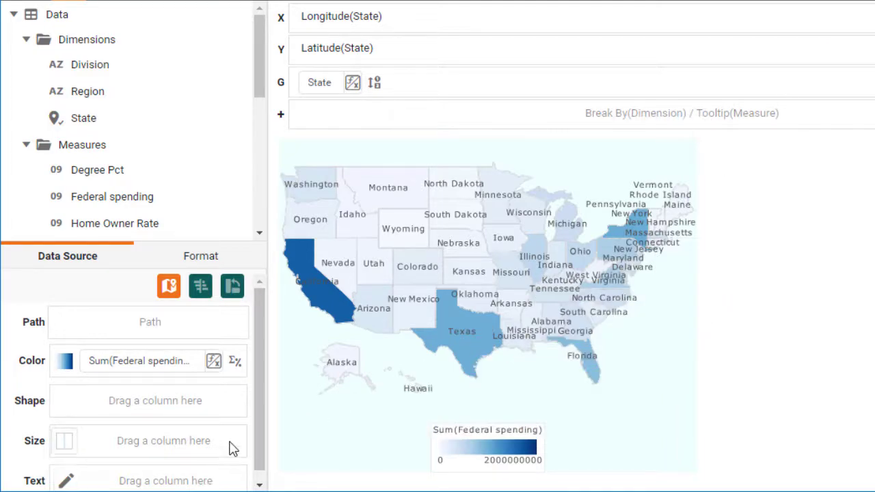
left_click_drag(258, 409, 258, 421)
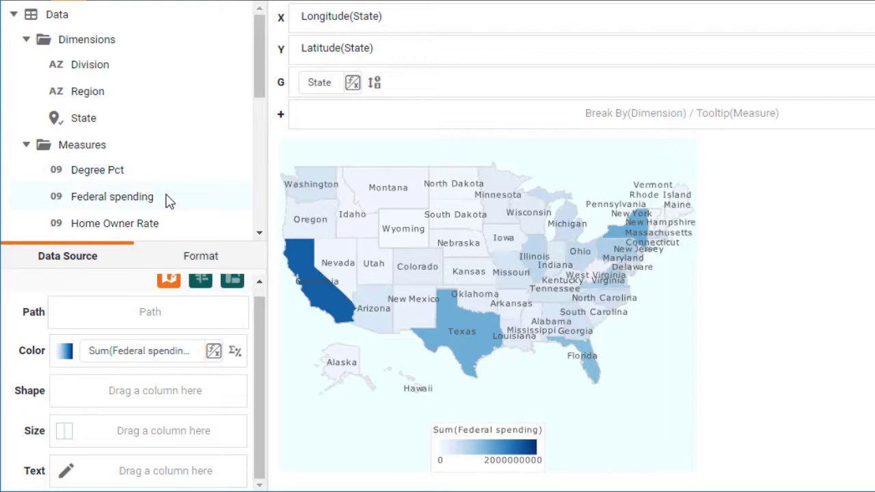
left_click_drag(168, 199, 122, 467)
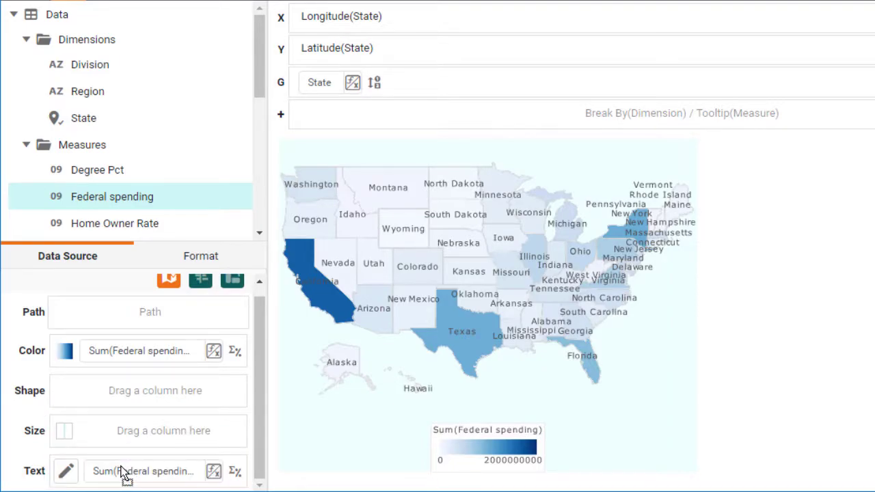
Format the map's spending labels as Number with the custom format #,###M and finish editing the chart
mouse_move(399, 249)
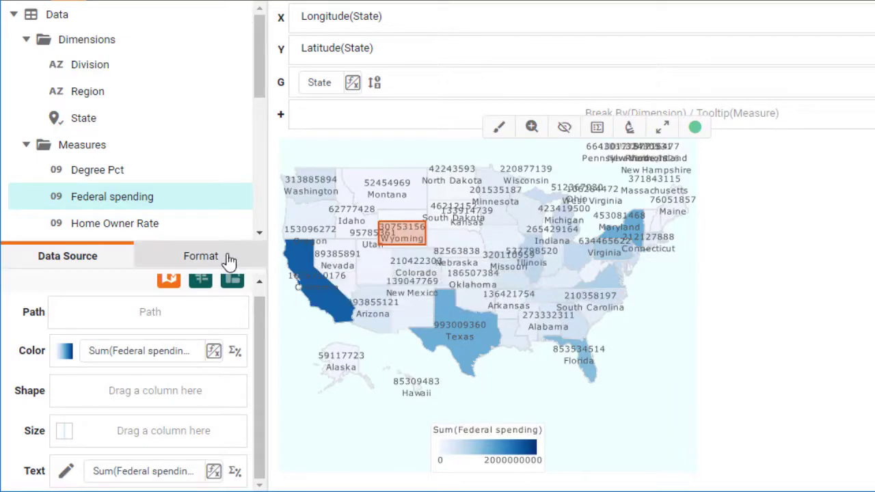
left_click(201, 257)
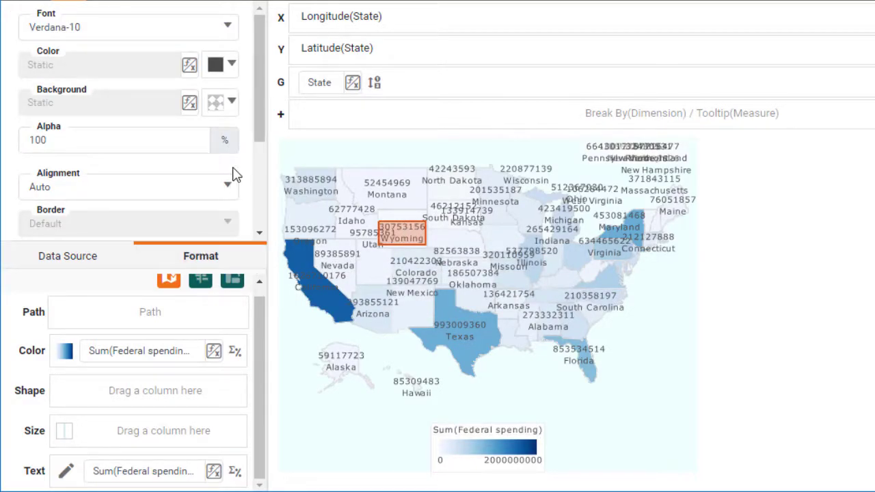
scroll(231, 175, "down", 2)
scroll(233, 173, "down", 3)
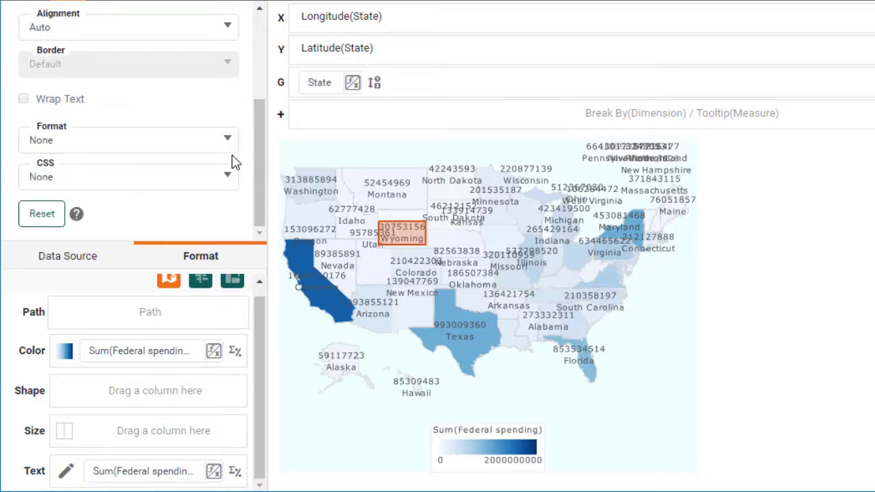
left_click(231, 140)
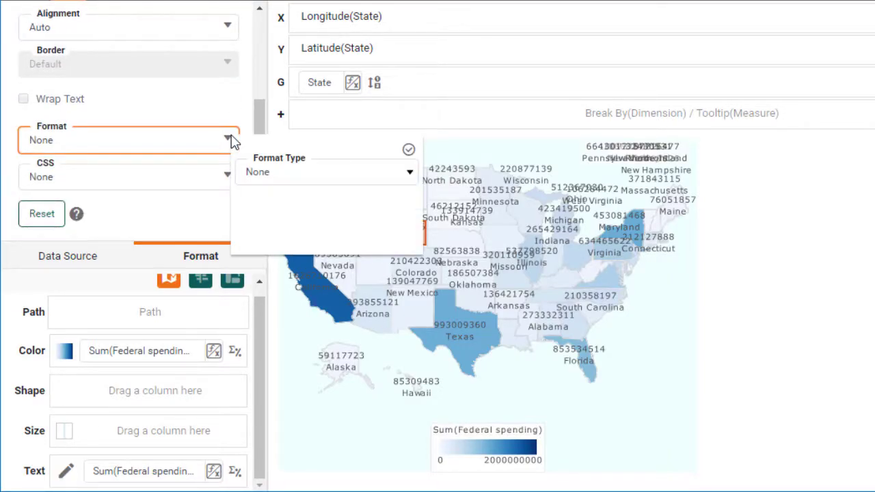
left_click(408, 171)
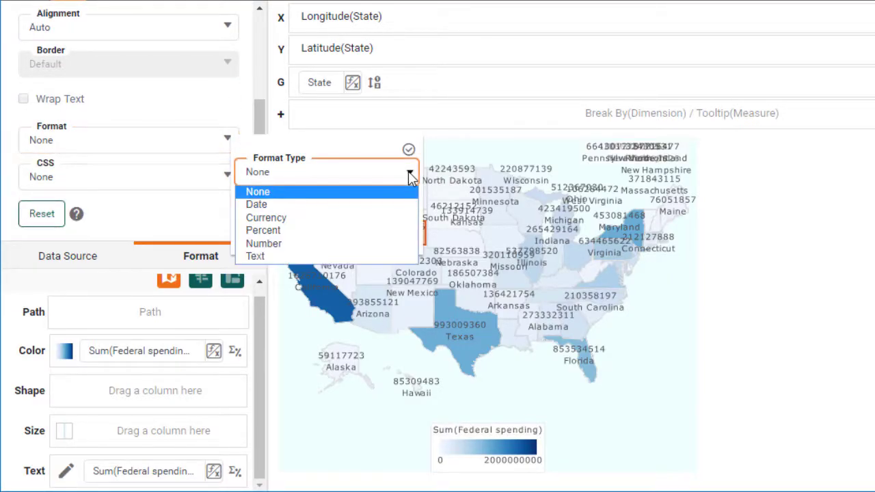
left_click(324, 243)
left_click(410, 206)
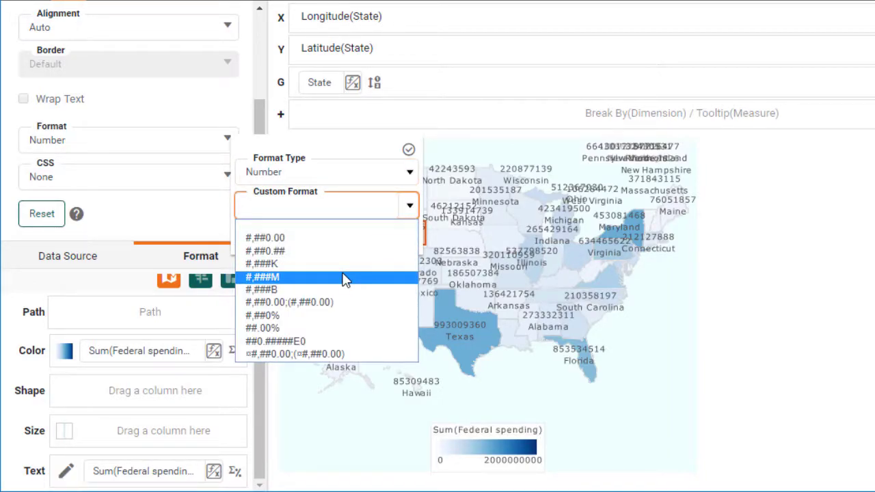
left_click(345, 278)
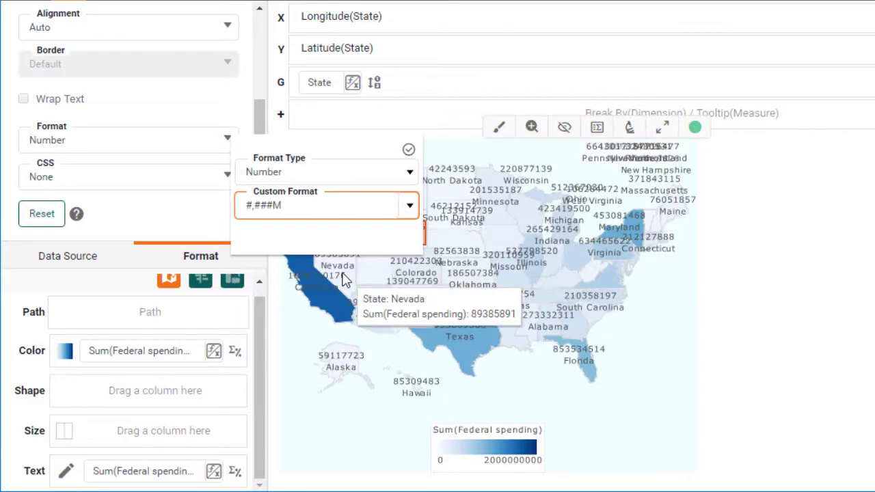
left_click(410, 150)
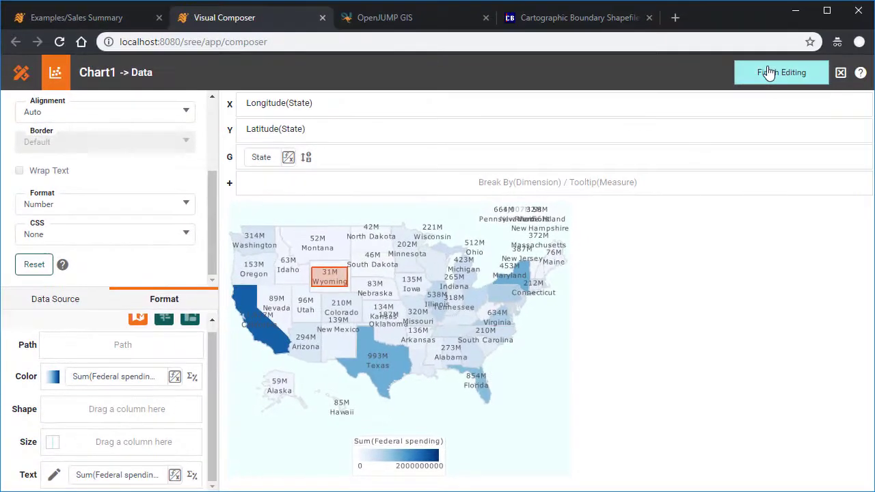
left_click(769, 73)
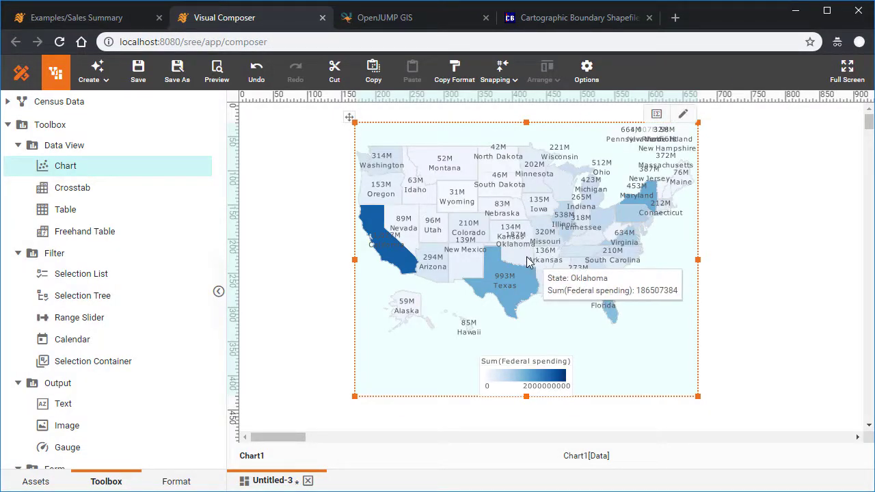
Turn off Show Values in the map's plot properties so the state names are removed from the labels
right_click(531, 262)
left_click(582, 208)
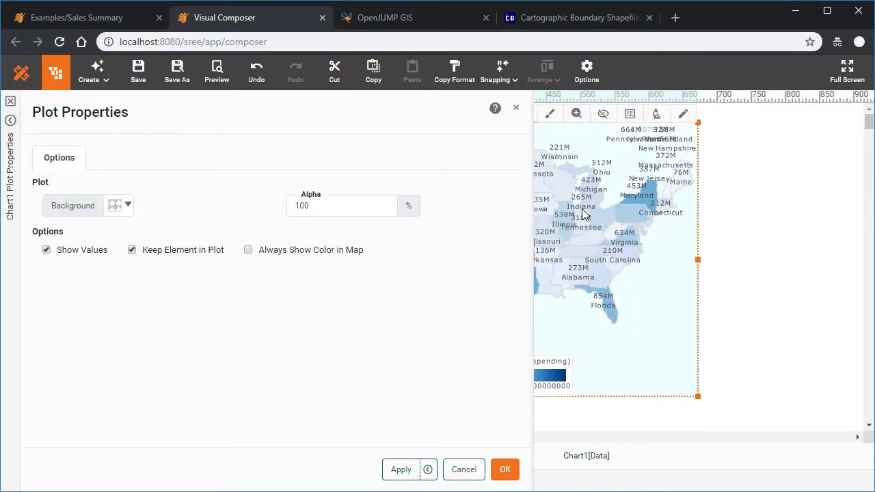
left_click(104, 251)
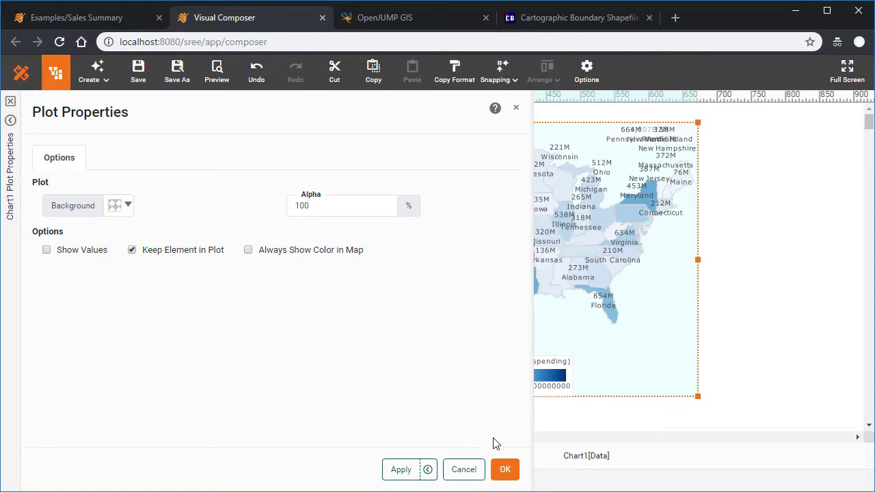
left_click(507, 469)
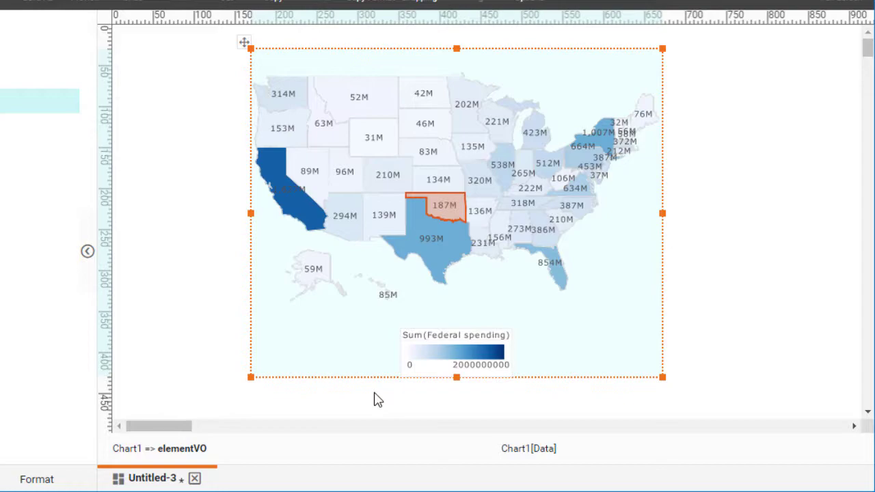
Reopen the chart for editing and review the available maps in the State field's geographic settings
left_click(647, 40)
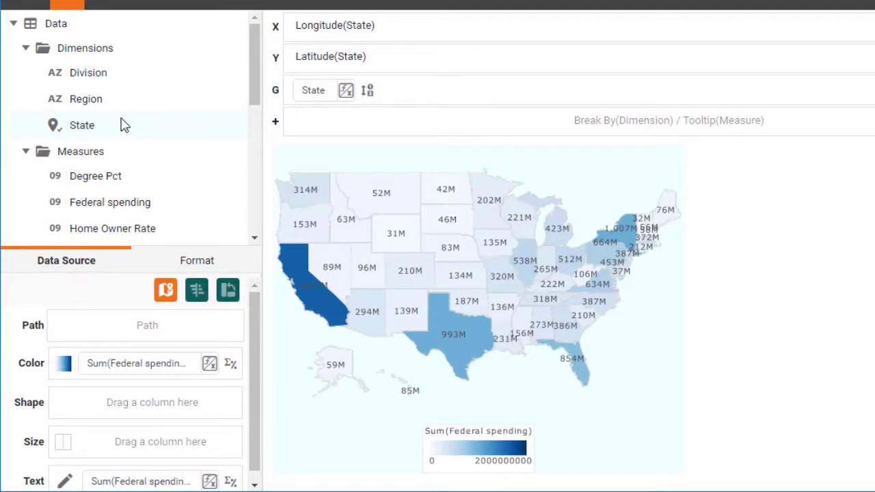
right_click(122, 125)
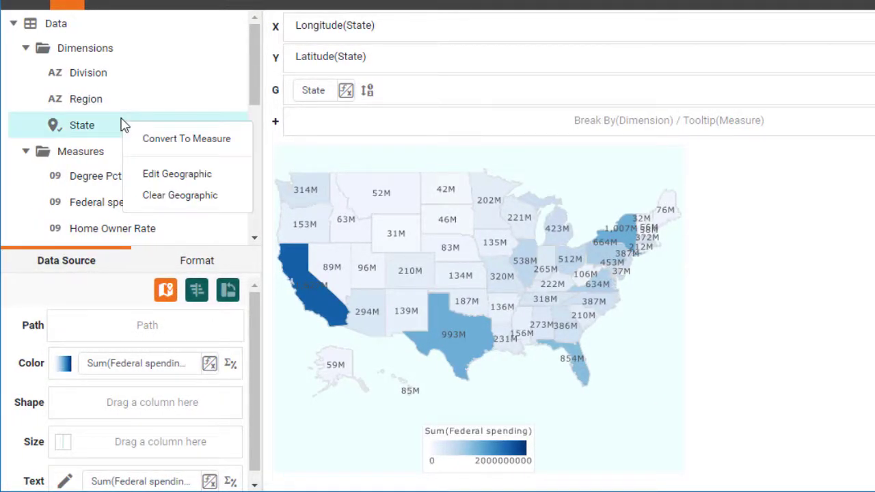
left_click(212, 173)
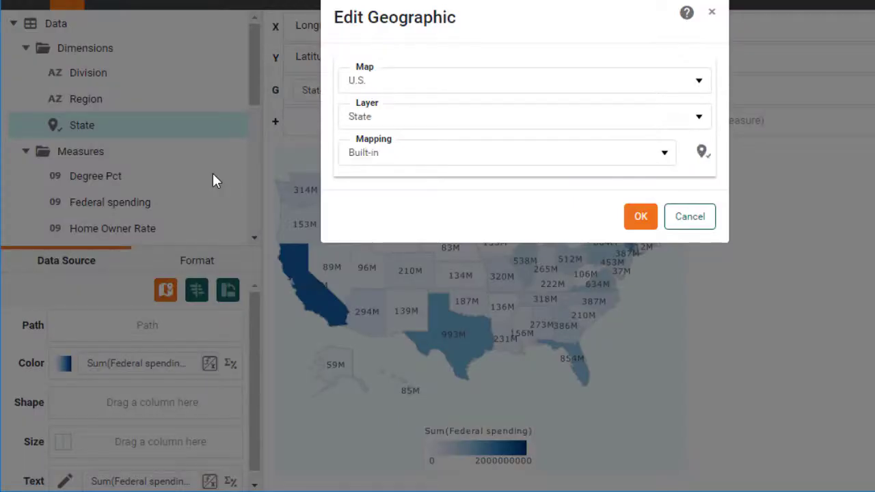
left_click(483, 84)
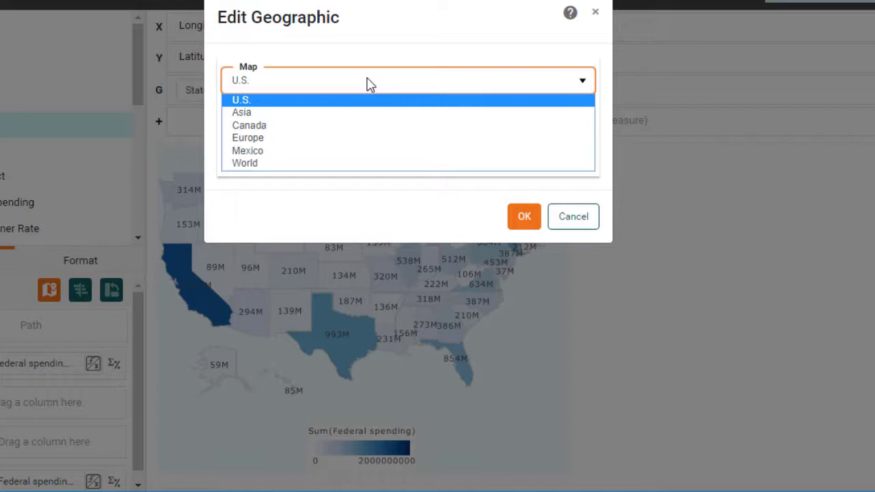
left_click(368, 81)
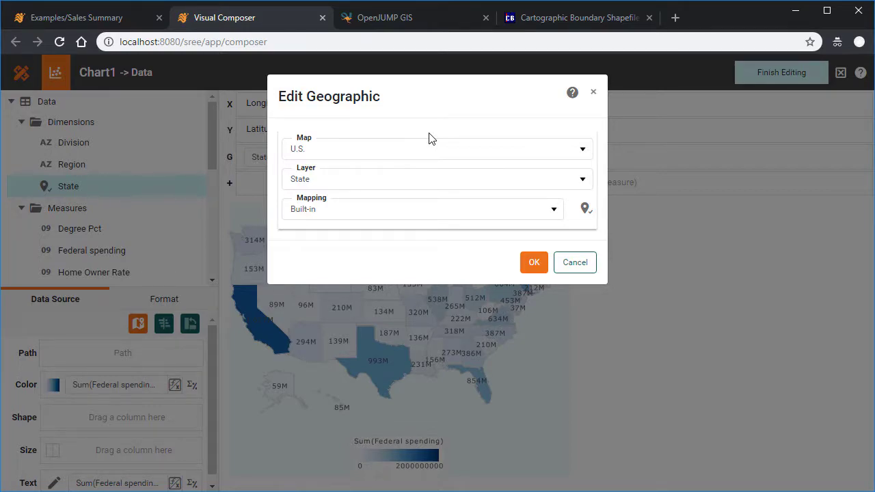
Review the Census Bureau's state boundary shapefiles page and the instructions for installing OpenJUMP with the InetSoft extension
left_click(579, 20)
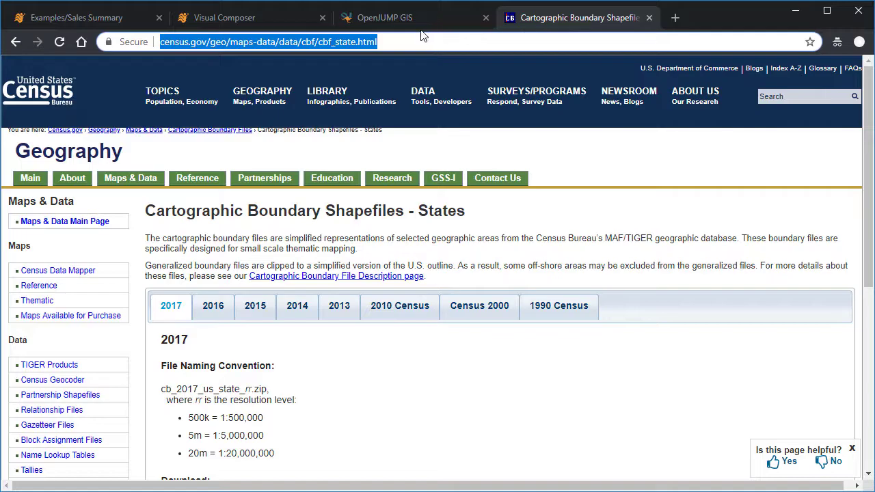
left_click(408, 21)
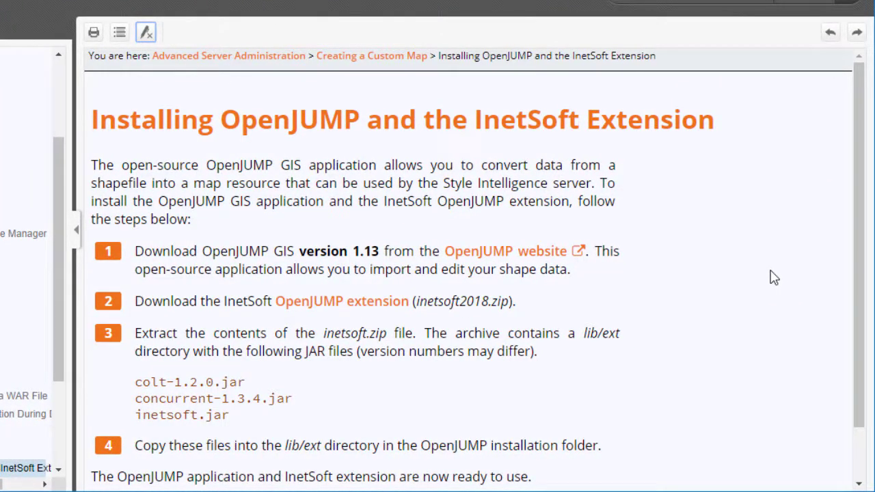
scroll(719, 298, "down", 2)
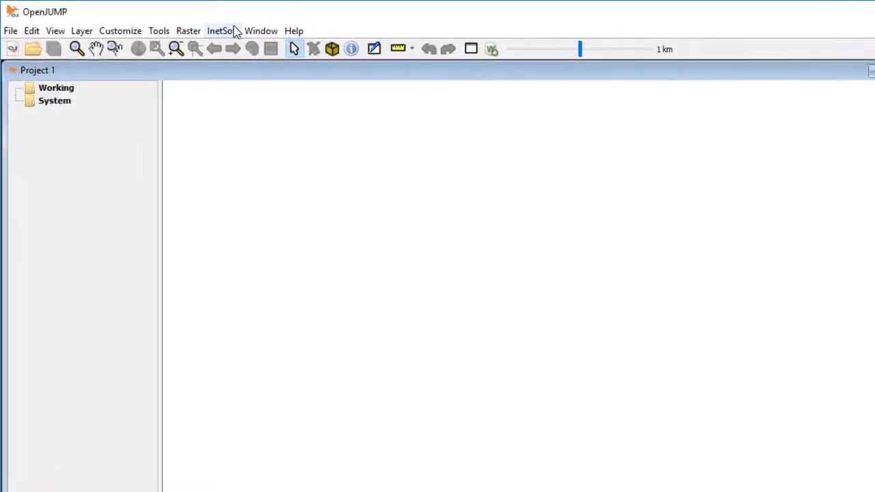
Switch to OpenJUMP, check the InetSoft extension commands, and load states.shp from the USA_adm folder into the project
left_click(292, 41)
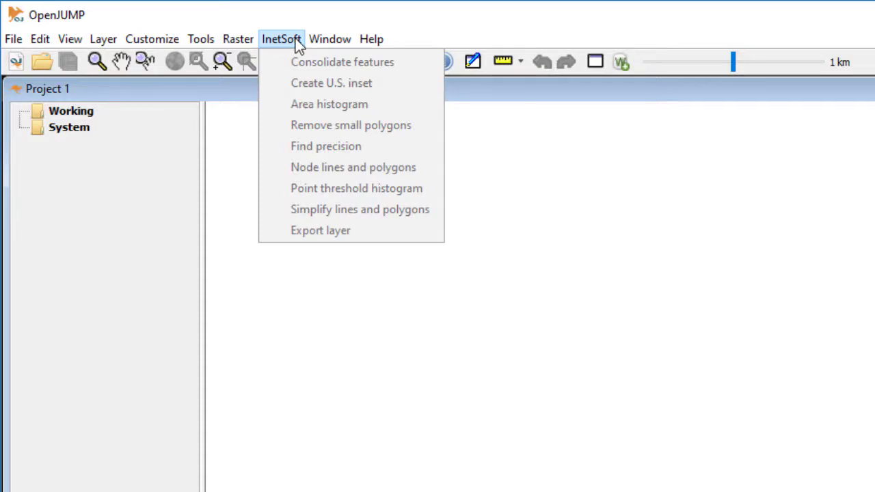
left_click(295, 39)
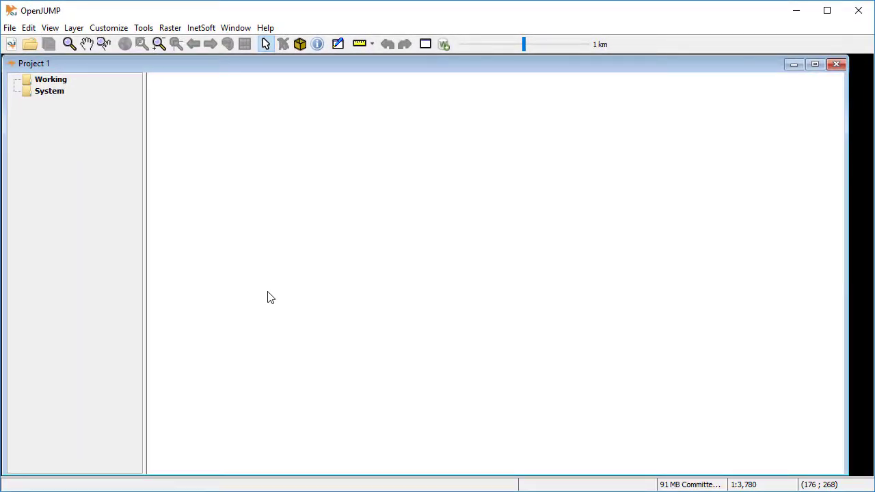
left_click(10, 28)
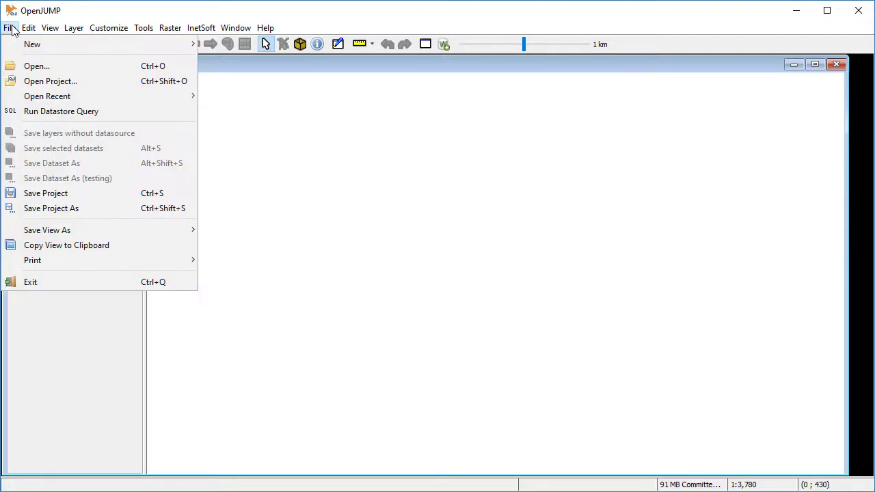
left_click(34, 67)
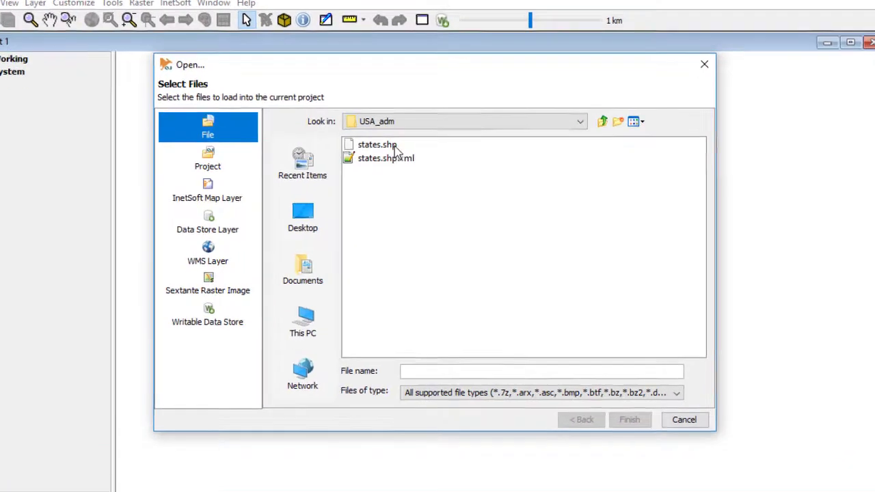
left_click(392, 158)
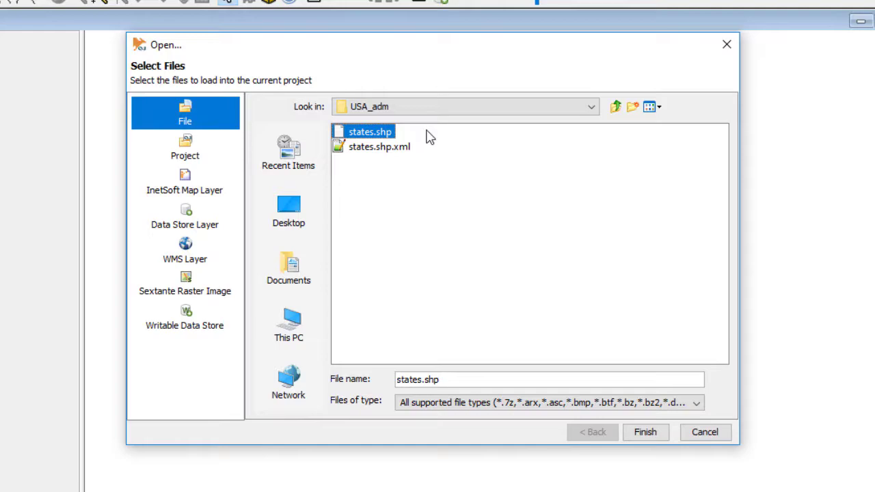
double_click(342, 133)
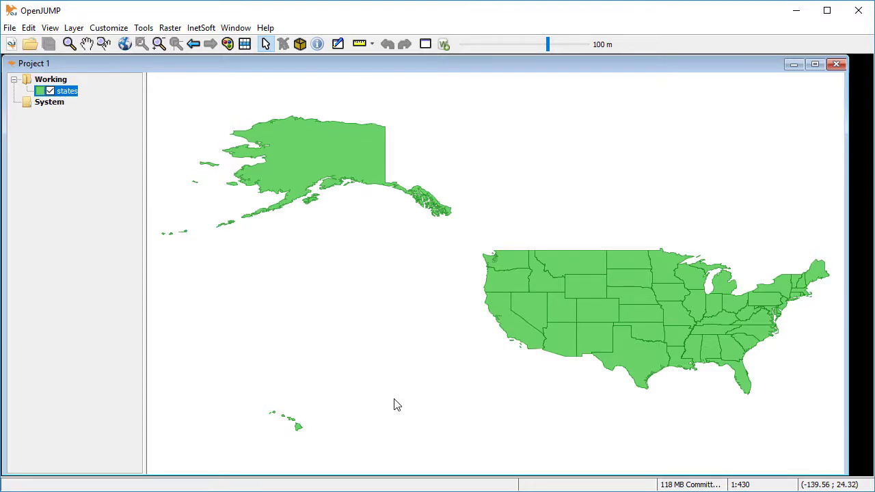
Consolidate the states layer's features using STATE_NAME as the ID attribute, and remove the original states layer
left_click(208, 30)
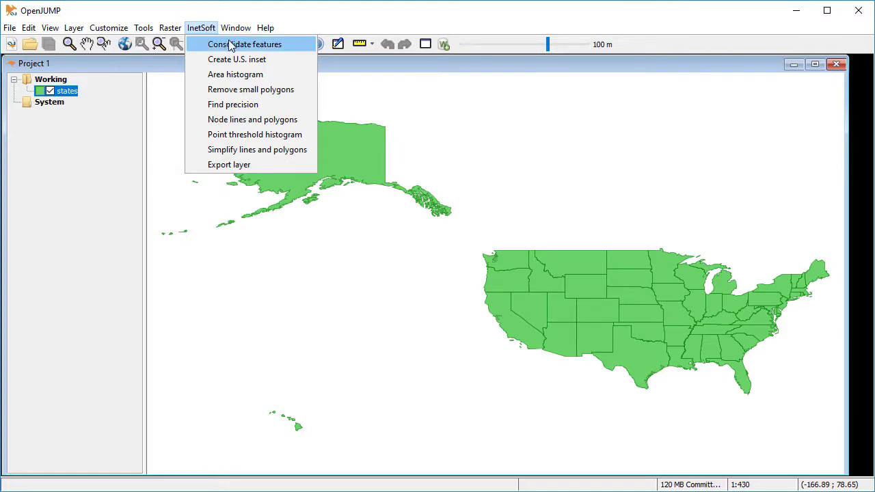
left_click(290, 44)
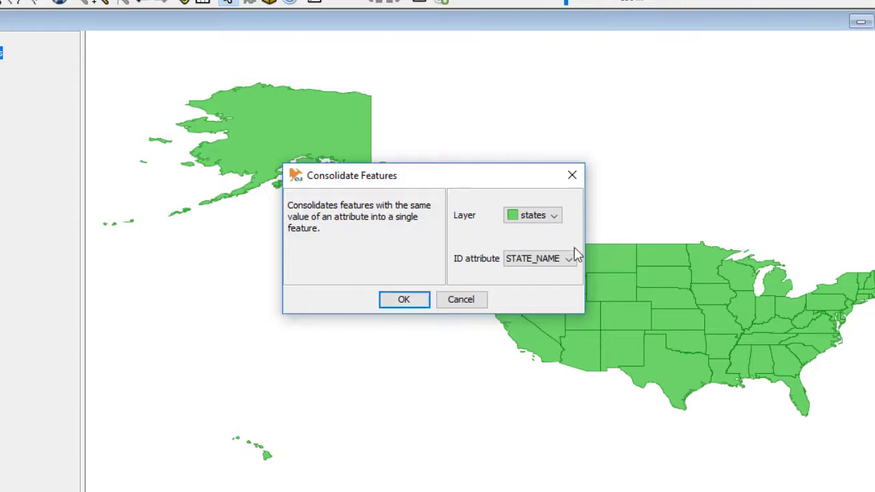
left_click(571, 260)
left_click(572, 260)
left_click(410, 299)
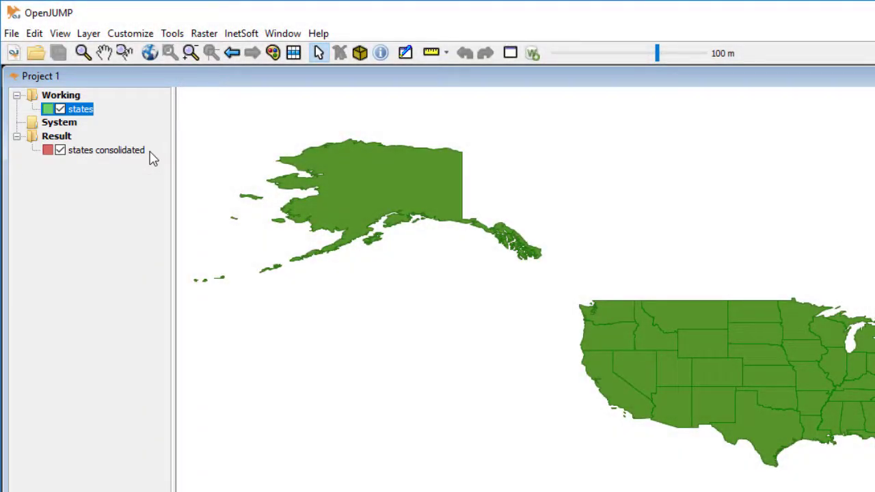
right_click(80, 113)
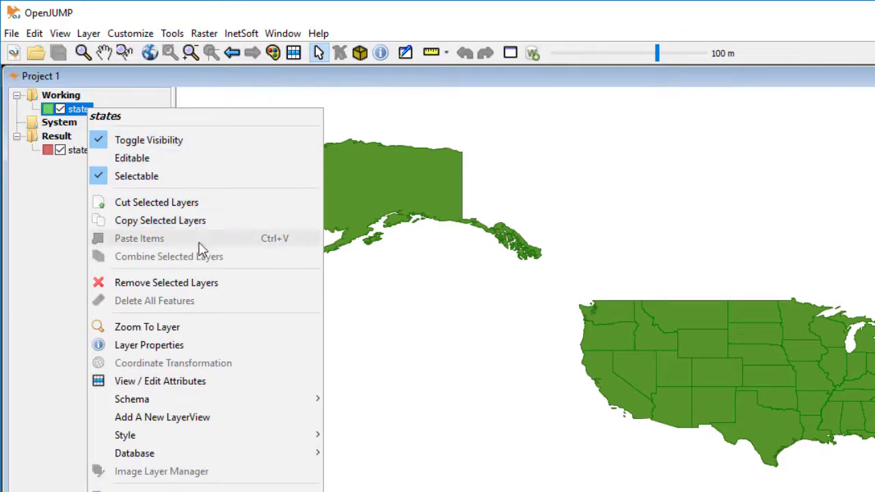
key("Escape")
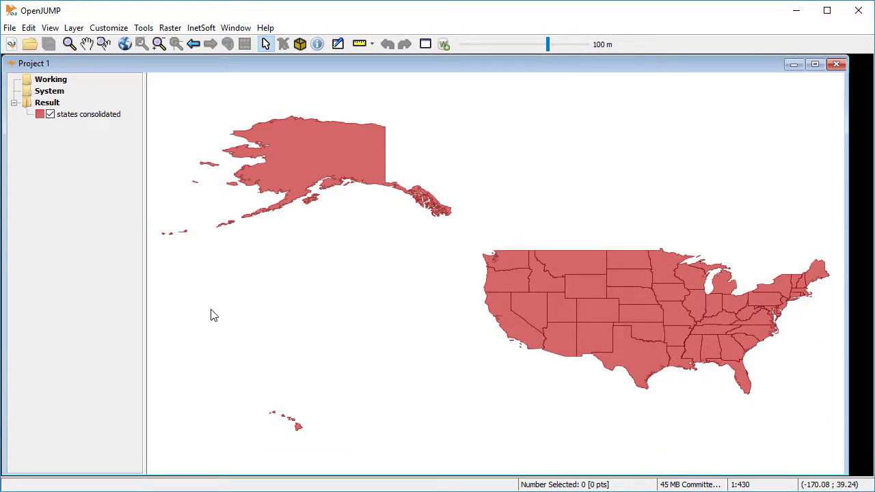
Create a U.S. inset from the states consolidated layer, and remove the states consolidated layer
left_click(203, 30)
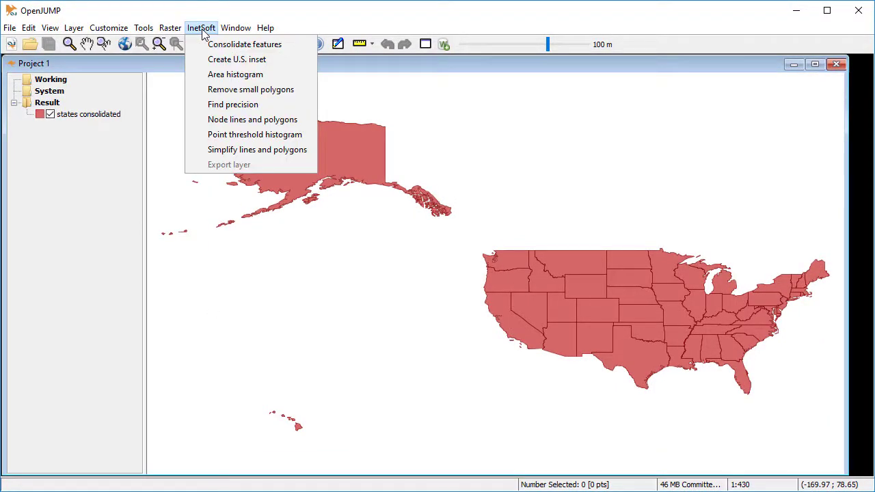
left_click(284, 60)
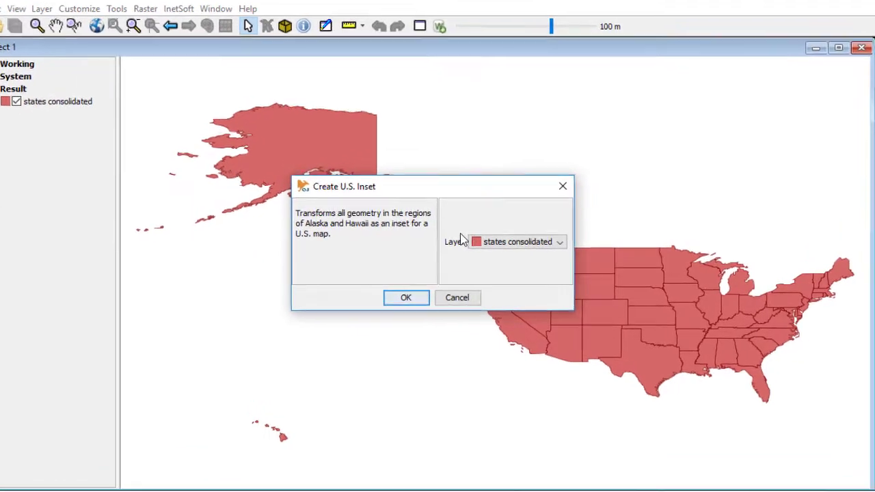
left_click(405, 299)
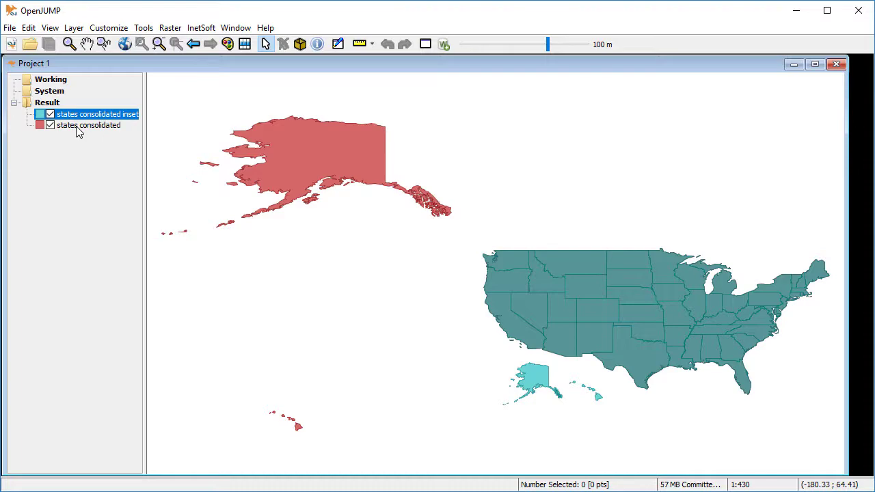
right_click(77, 128)
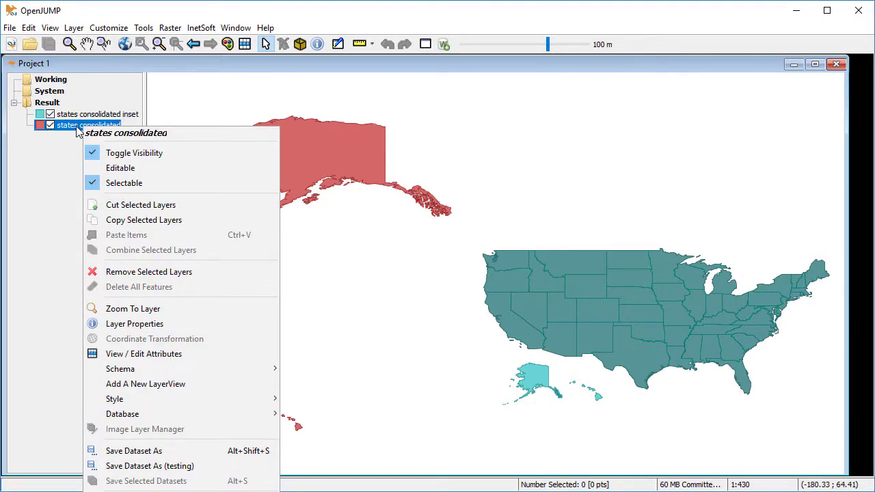
left_click(191, 271)
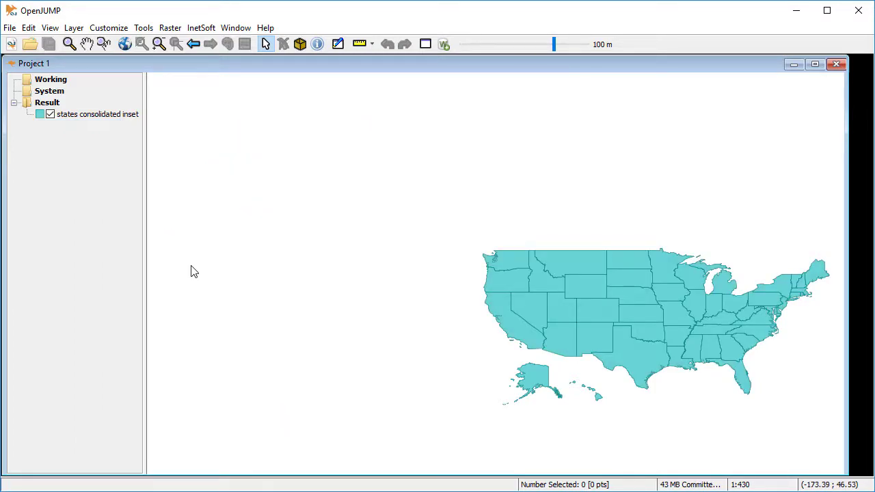
Generate an area histogram of the states consolidated inset layer from 10 to 100 at intervals of 10, and review its output
left_click(56, 31)
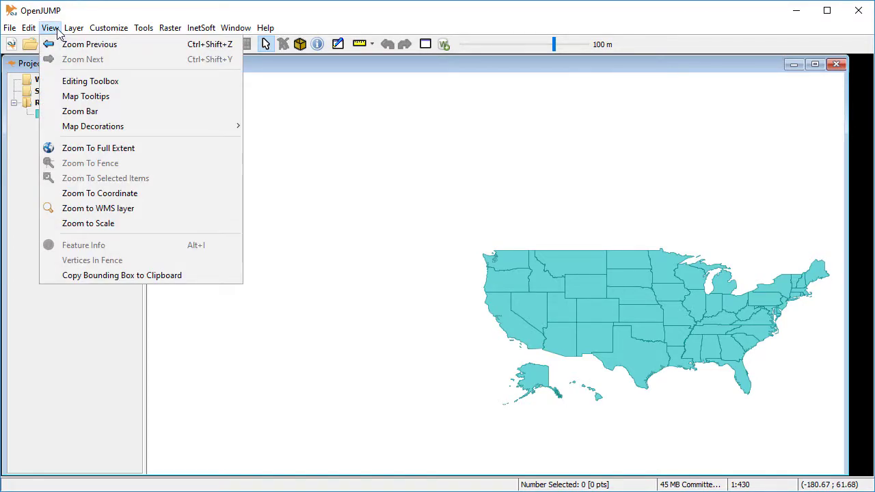
left_click(67, 149)
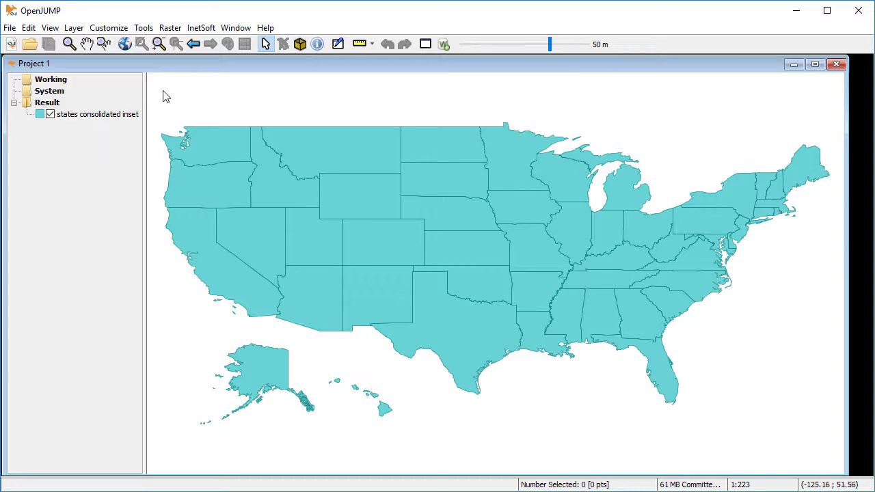
left_click(211, 31)
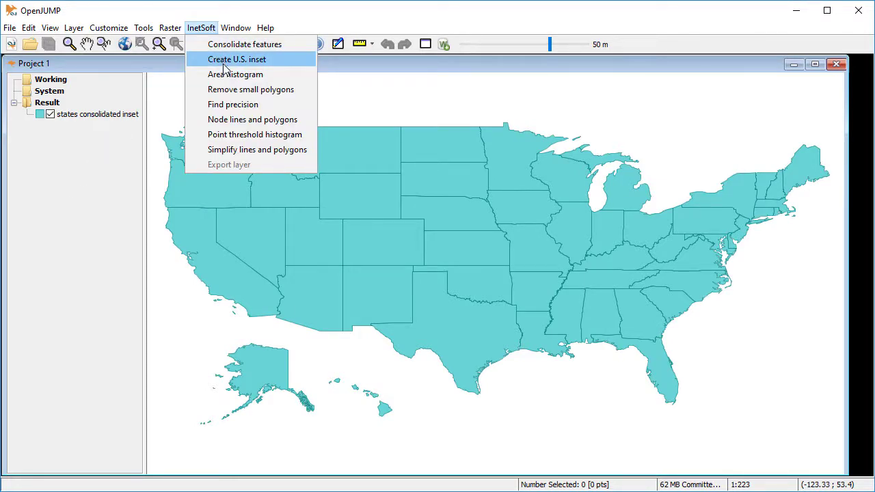
left_click(276, 77)
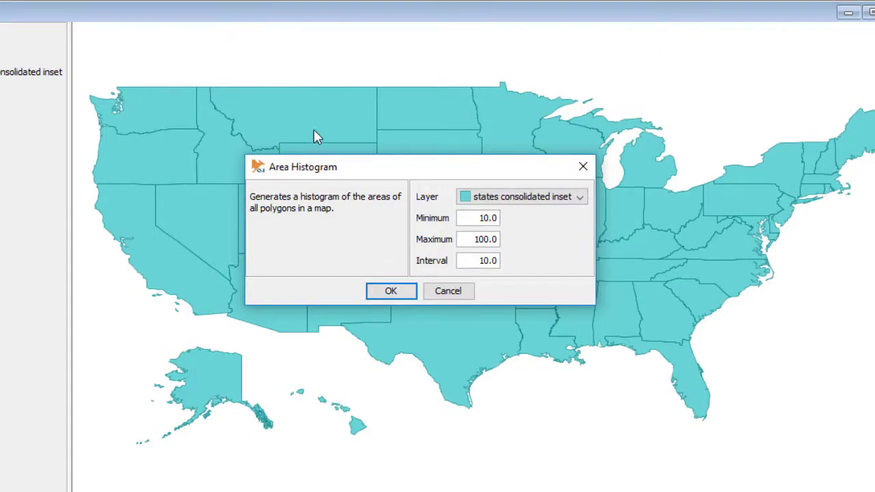
left_click(380, 294)
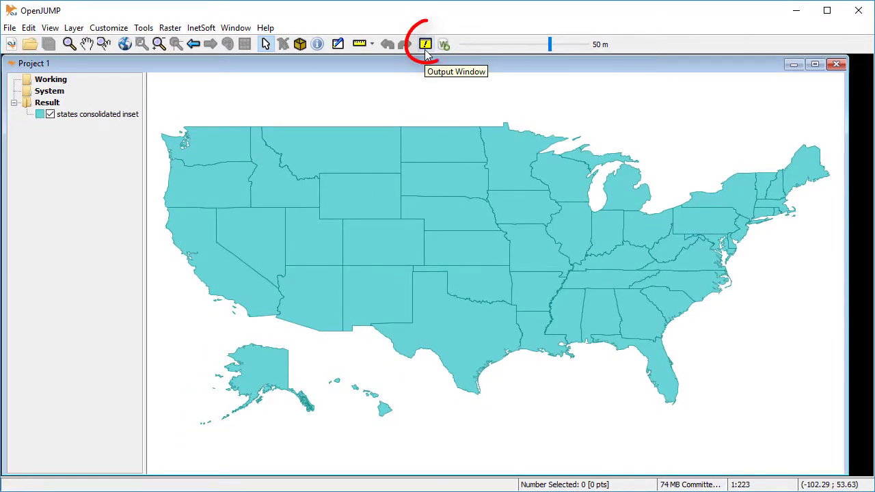
left_click(425, 50)
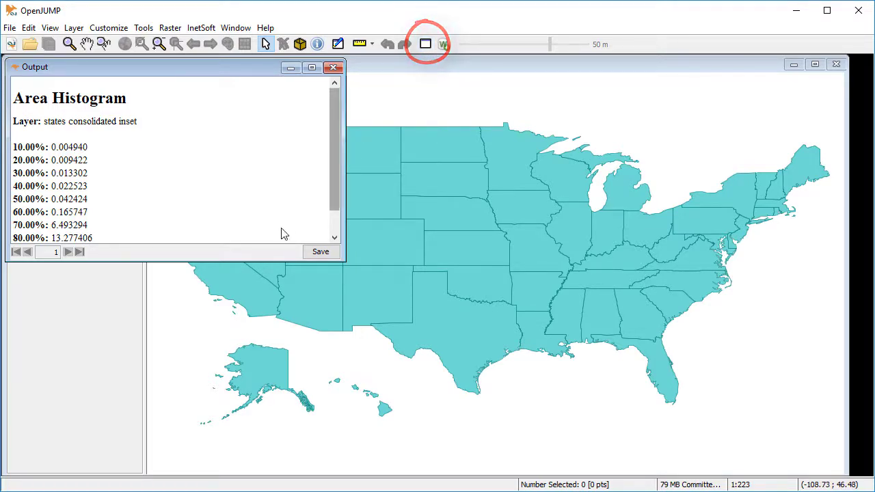
left_click_drag(257, 261, 259, 373)
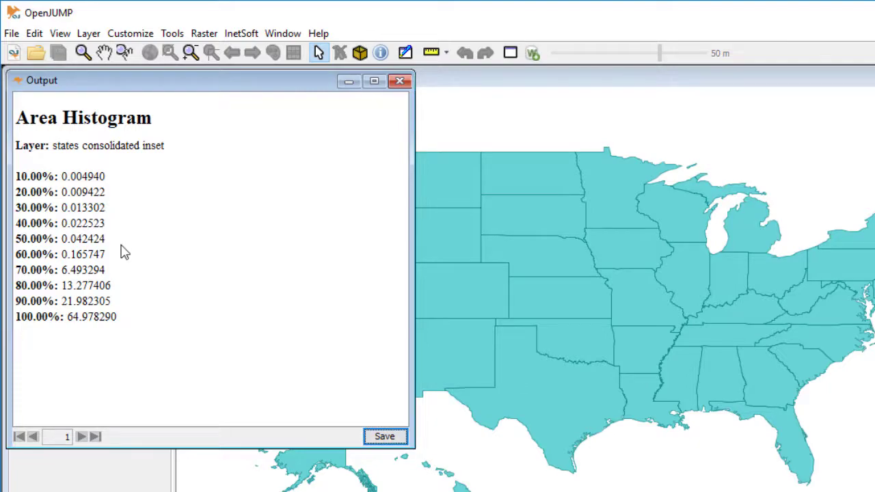
left_click(400, 81)
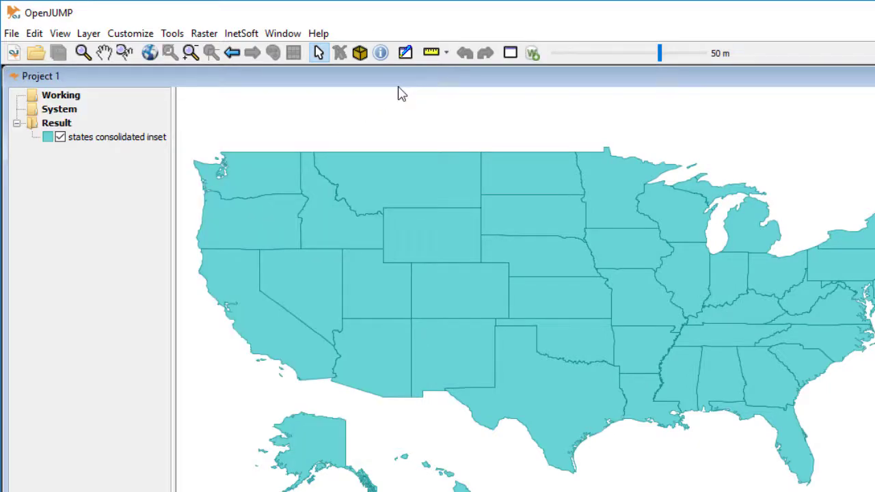
Remove small polygons from the states consolidated inset layer using a threshold of 0.02
left_click(234, 38)
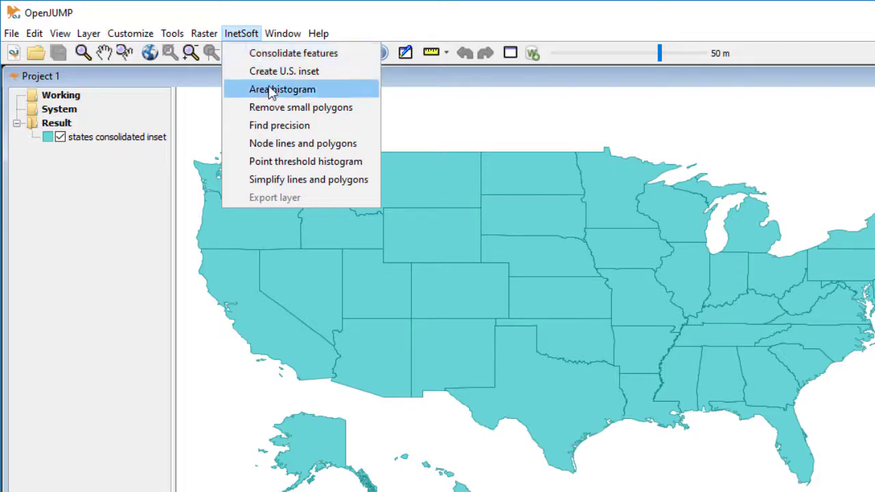
left_click(369, 113)
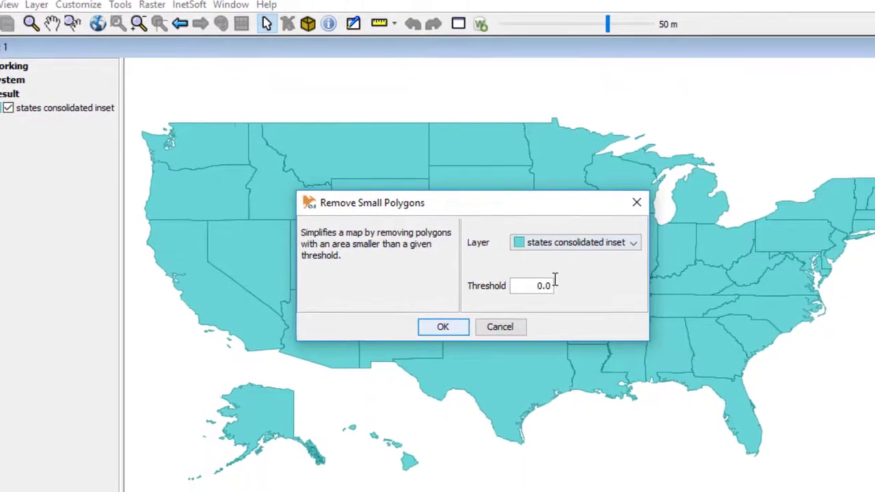
left_click(604, 313)
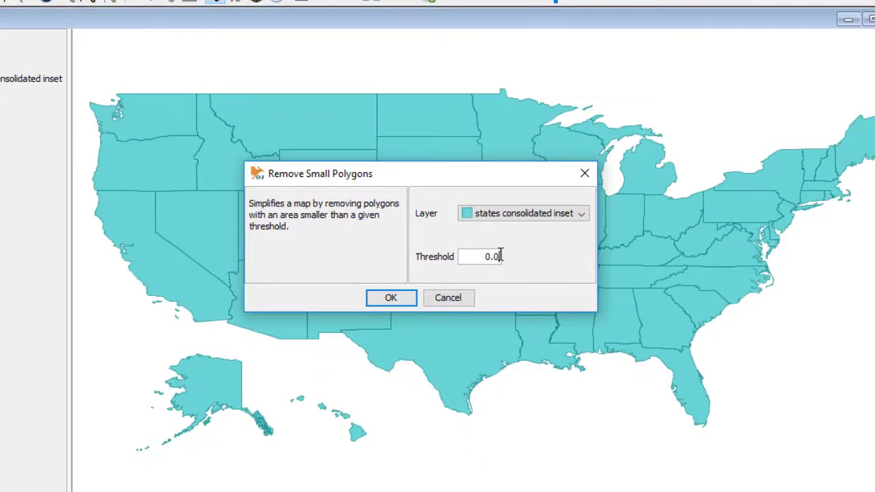
type("2")
left_click(407, 298)
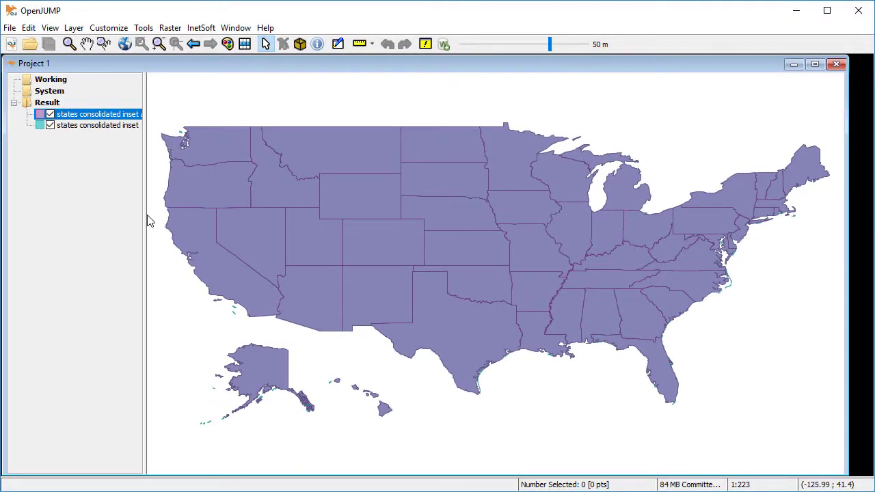
Widen the layer list to fit the full layer names, and remove the states consolidated inset layer
left_click_drag(143, 215, 228, 223)
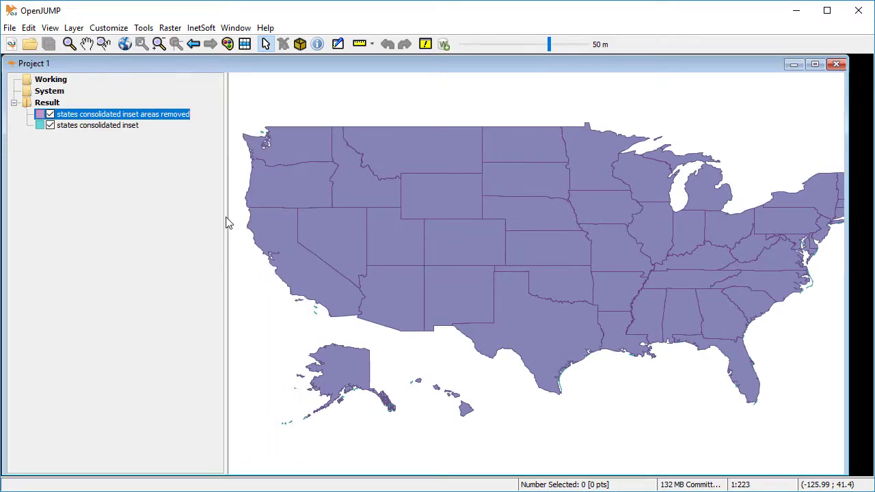
right_click(87, 128)
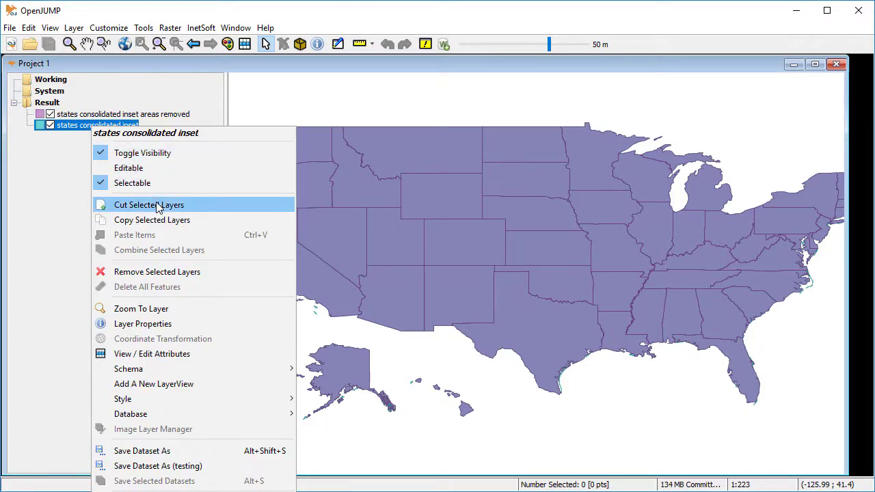
left_click(167, 272)
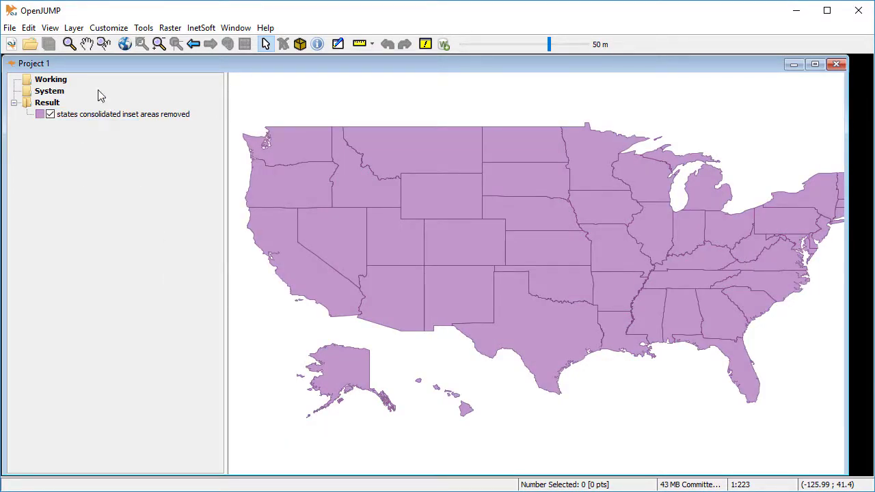
left_click(51, 29)
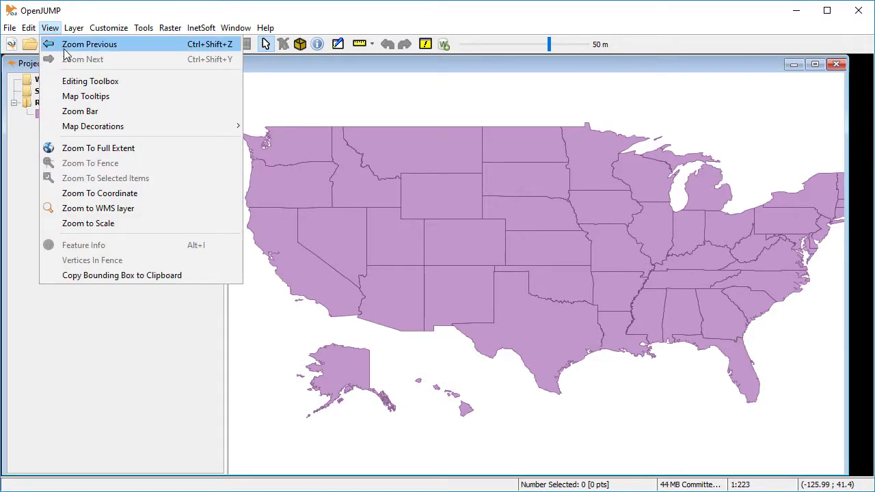
left_click(98, 148)
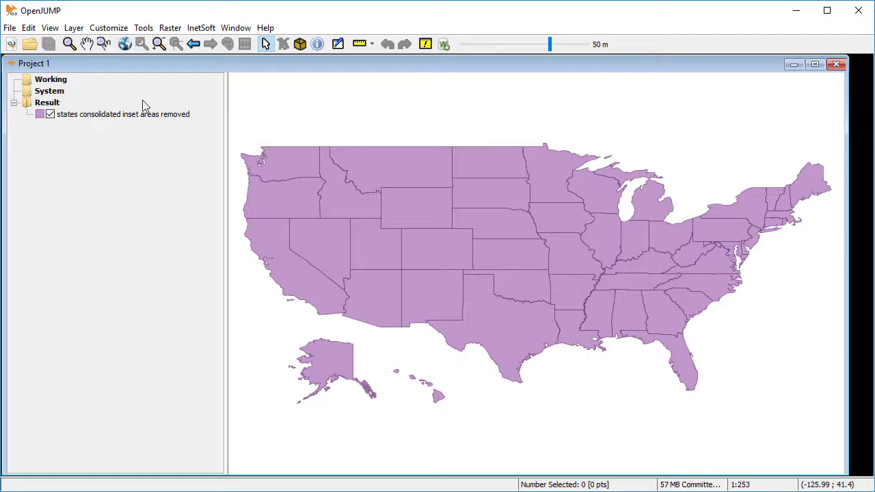
Find the coordinate precision of the states consolidated inset areas removed layer, review the output, and close it
left_click(211, 31)
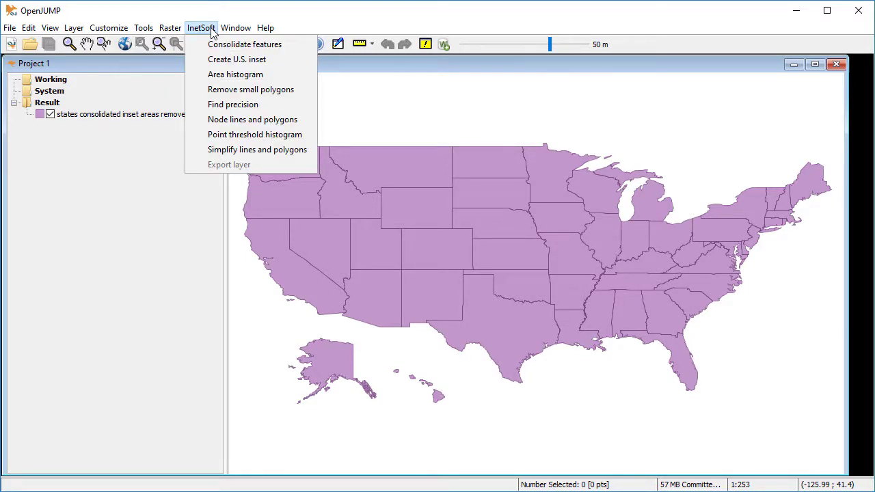
left_click(280, 106)
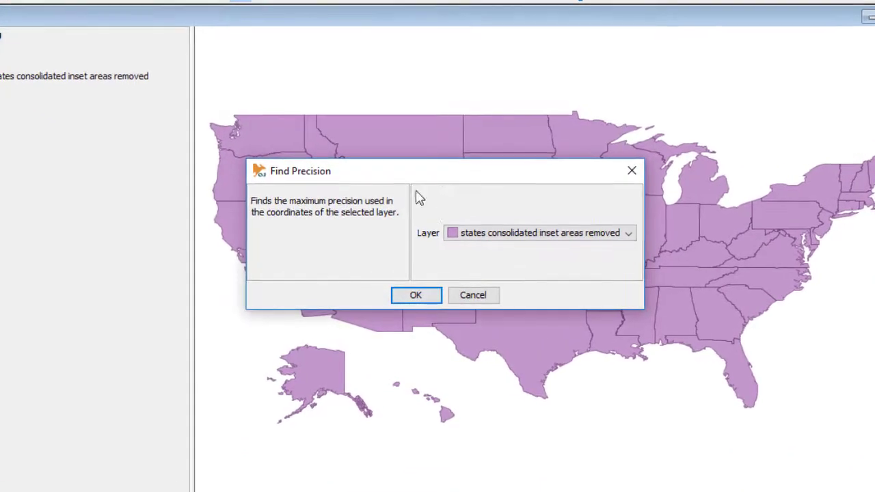
left_click(427, 296)
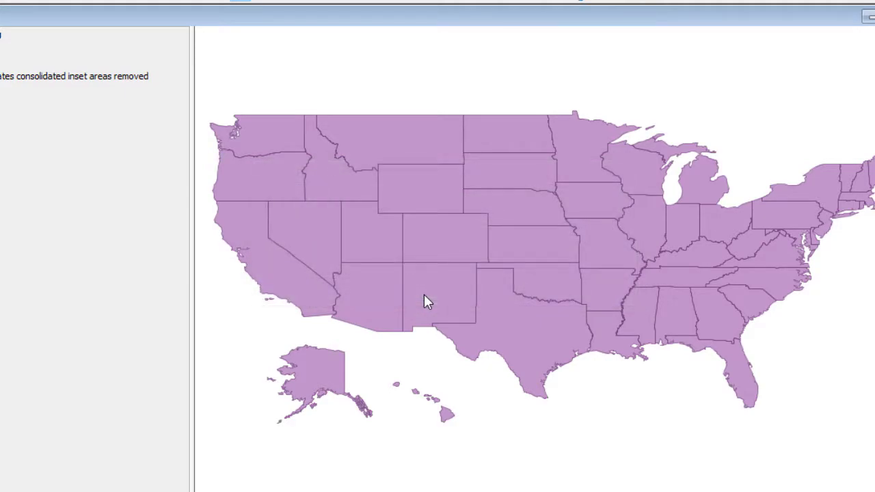
left_click(427, 45)
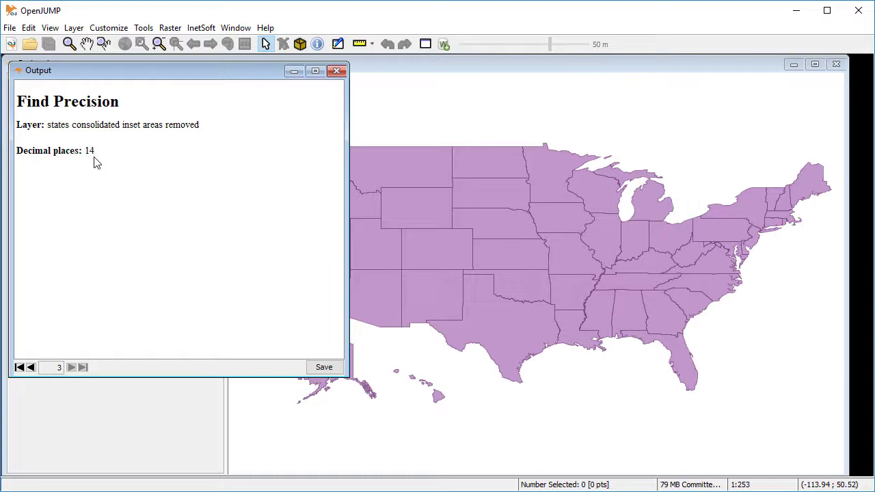
left_click(337, 71)
Node the lines and polygons of the states consolidated inset areas removed layer at precision 6, and remove that source layer
left_click(201, 28)
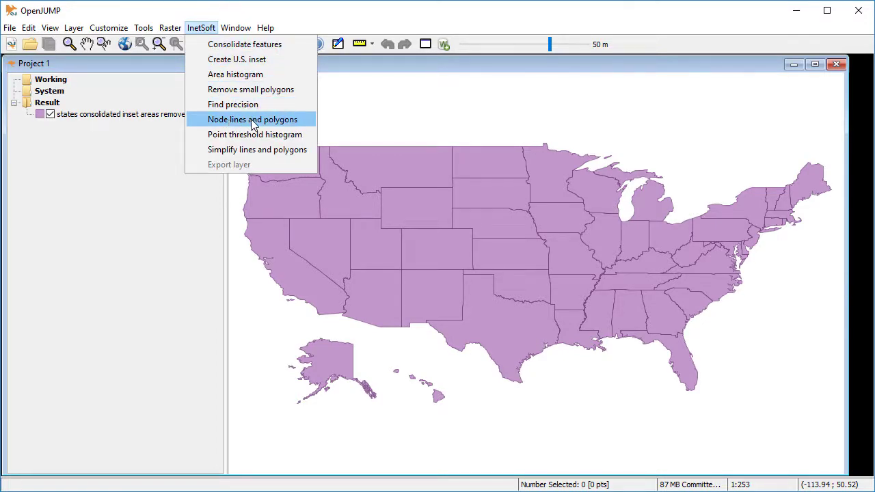
left_click(305, 121)
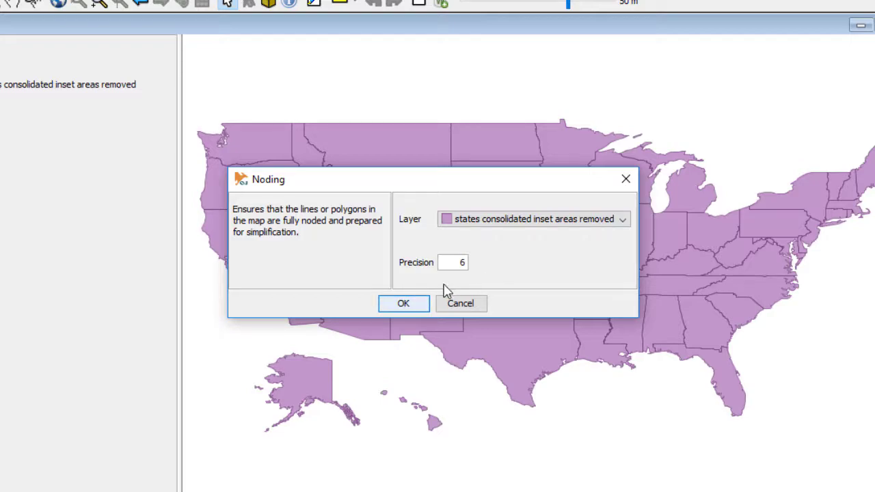
left_click(412, 302)
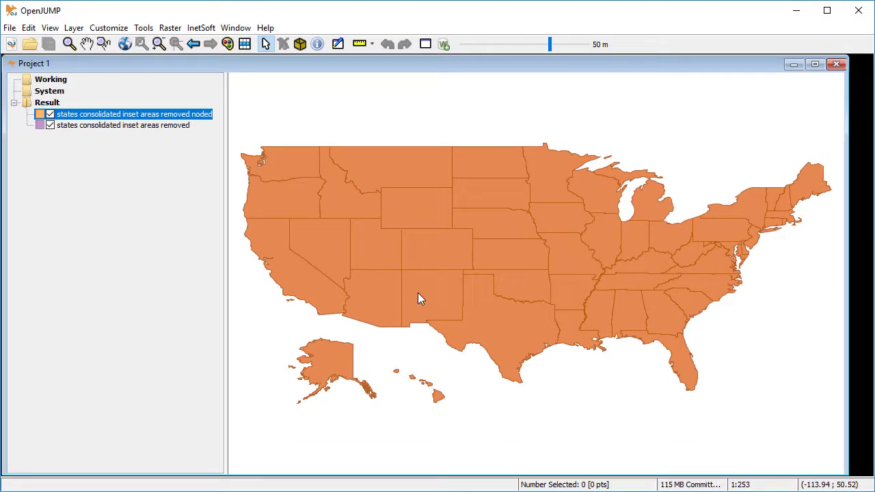
right_click(119, 130)
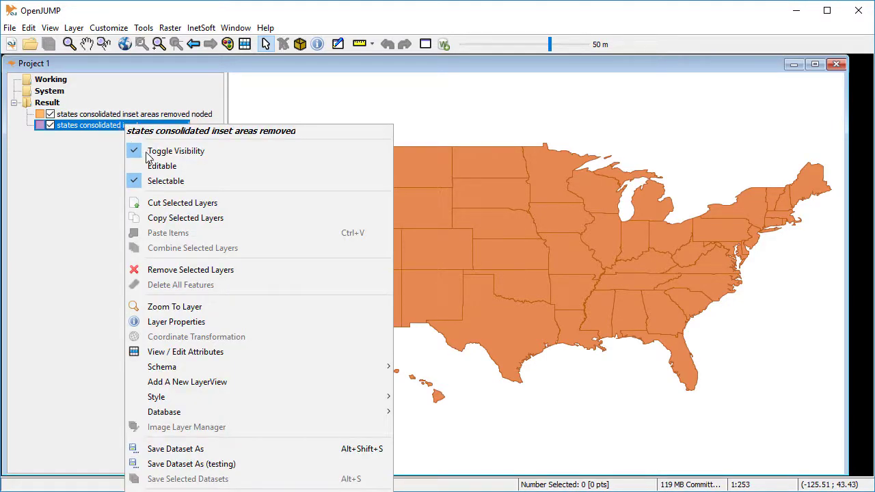
left_click(186, 271)
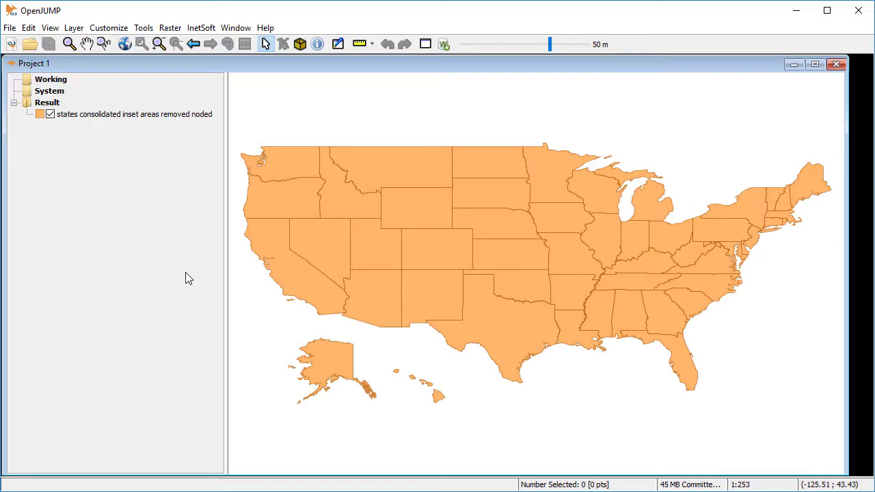
Generate a Visvalingam-Whyatt point threshold histogram of the noded layer from 10 to 100 at intervals of 10, and review its output
left_click(196, 28)
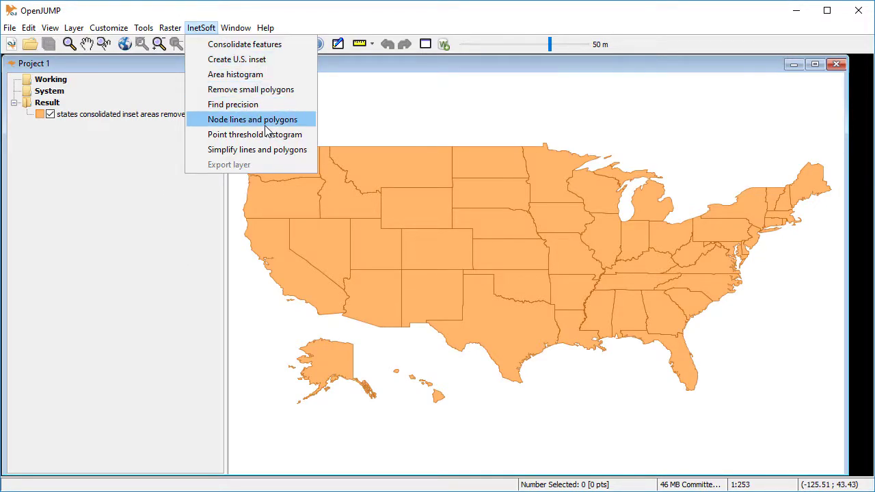
left_click(309, 139)
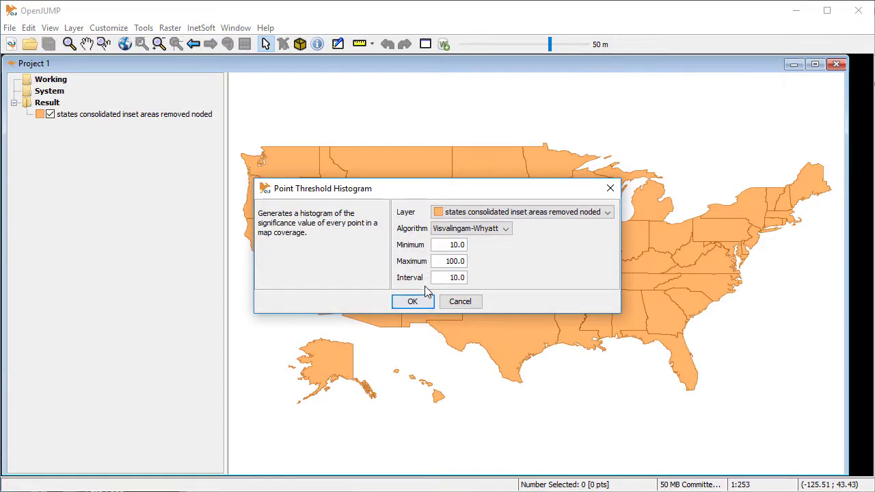
left_click(424, 299)
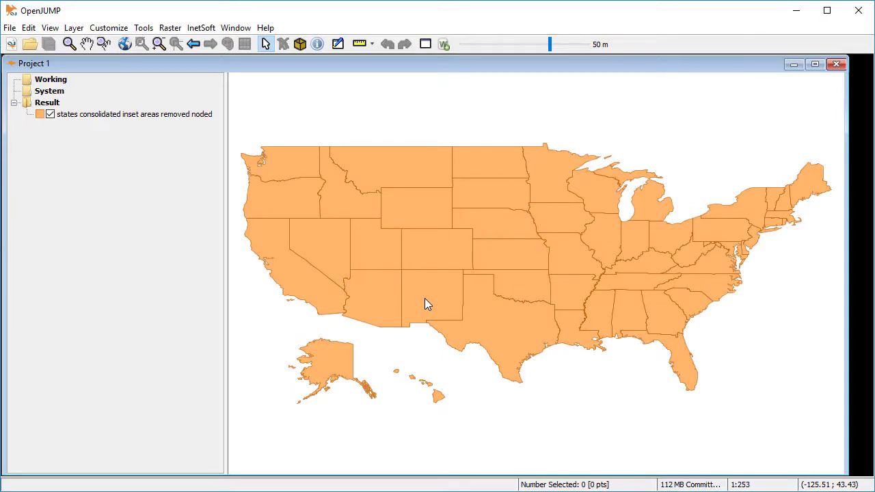
left_click(425, 45)
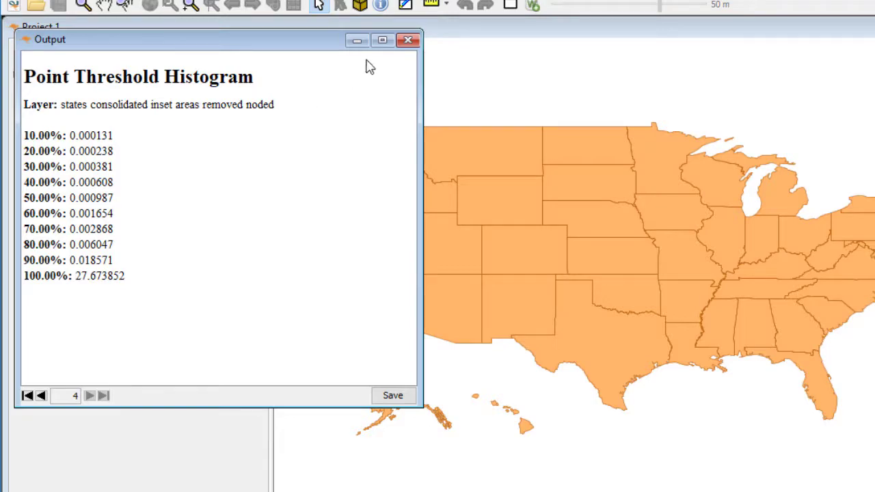
left_click(406, 41)
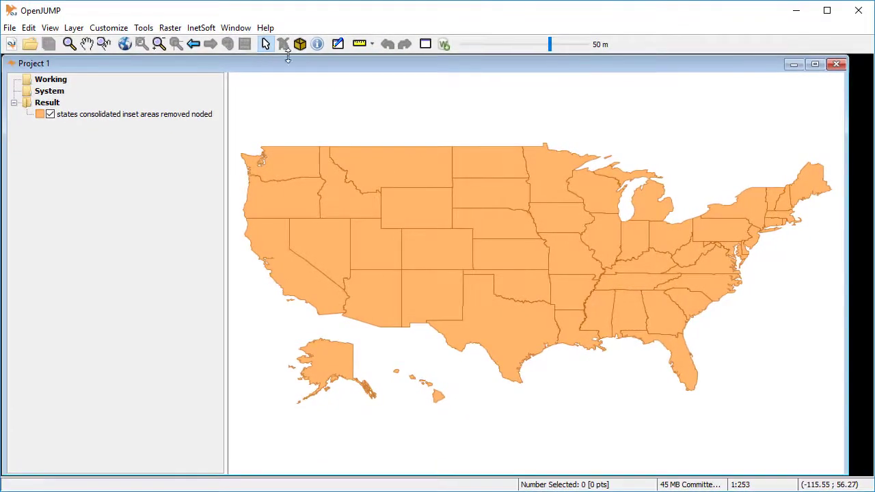
Simplify the noded layer with the Visvalingam-Whyatt algorithm at a threshold of 0.01, and remove the unsimplified noded layer
left_click(197, 28)
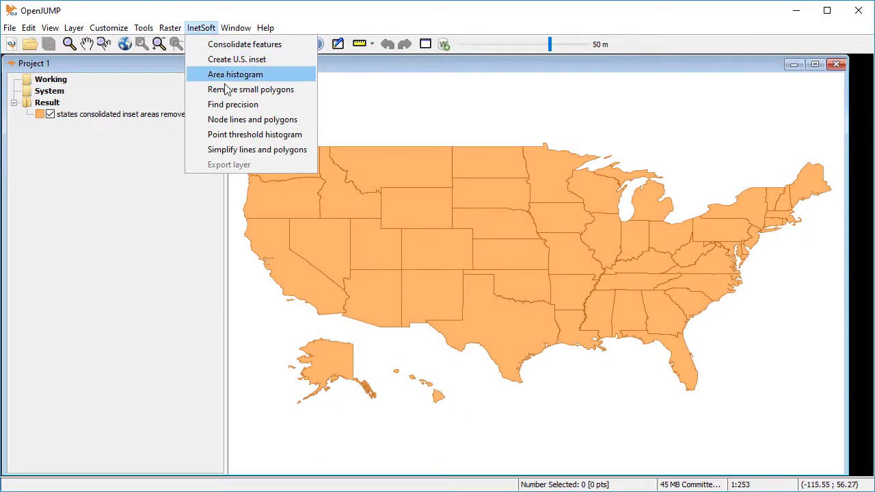
left_click(307, 150)
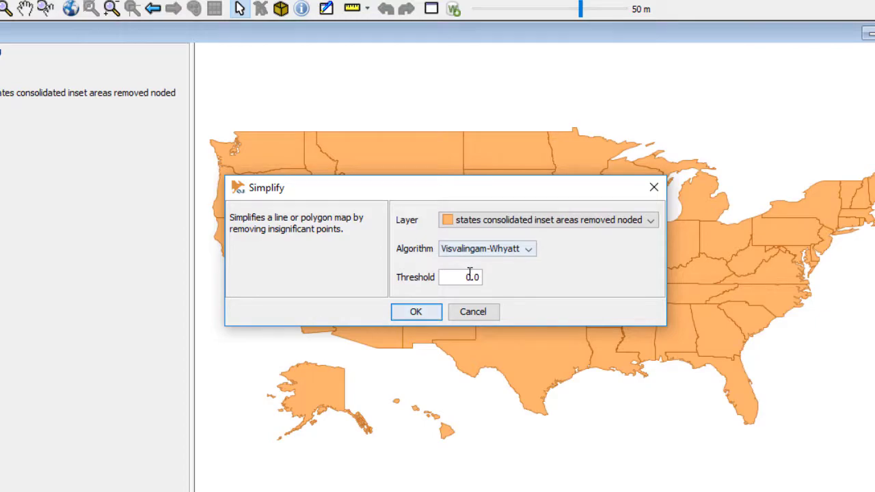
type("1")
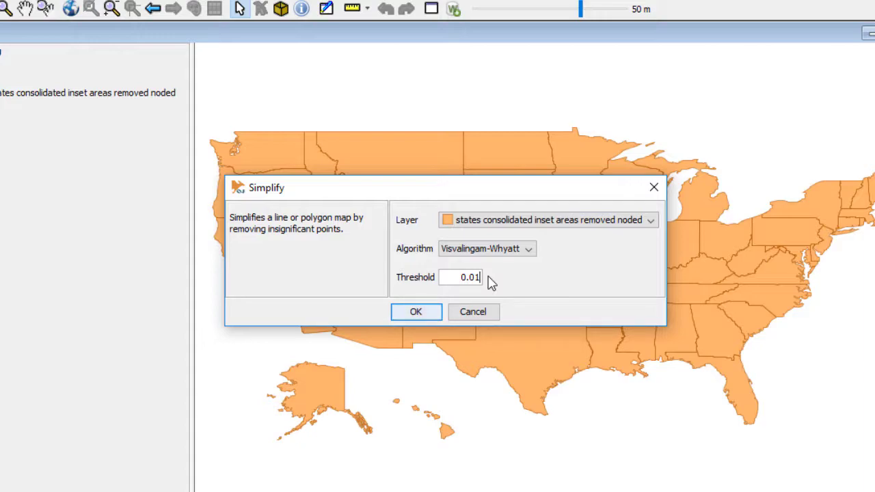
left_click(423, 314)
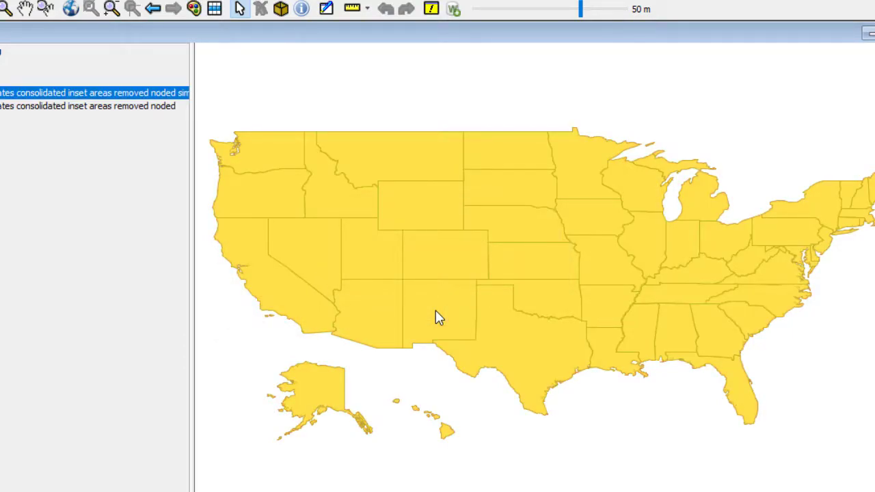
right_click(55, 110)
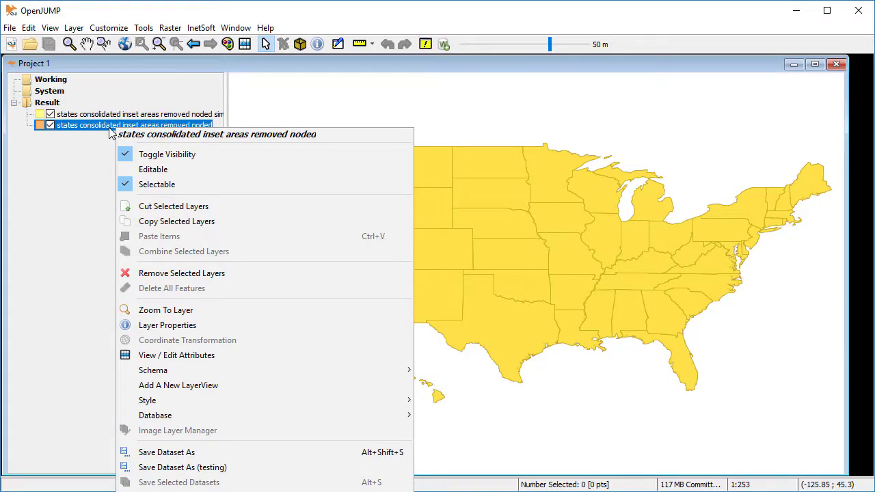
left_click(235, 276)
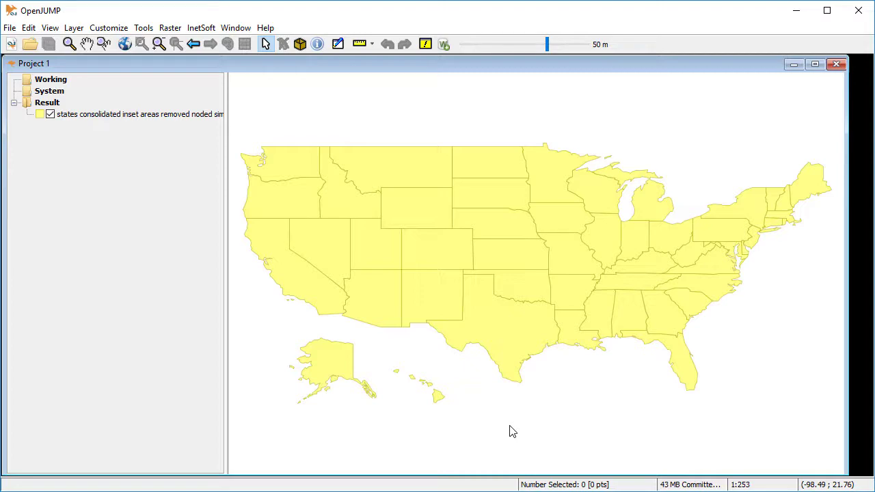
Start an InetSoft layer export of the simplified states layer and browse for its map file
left_click(111, 115)
left_click(202, 28)
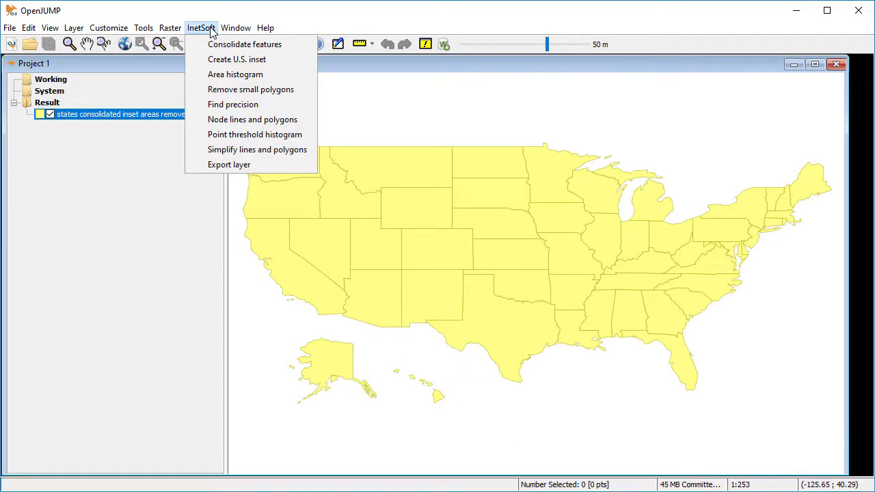
left_click(277, 165)
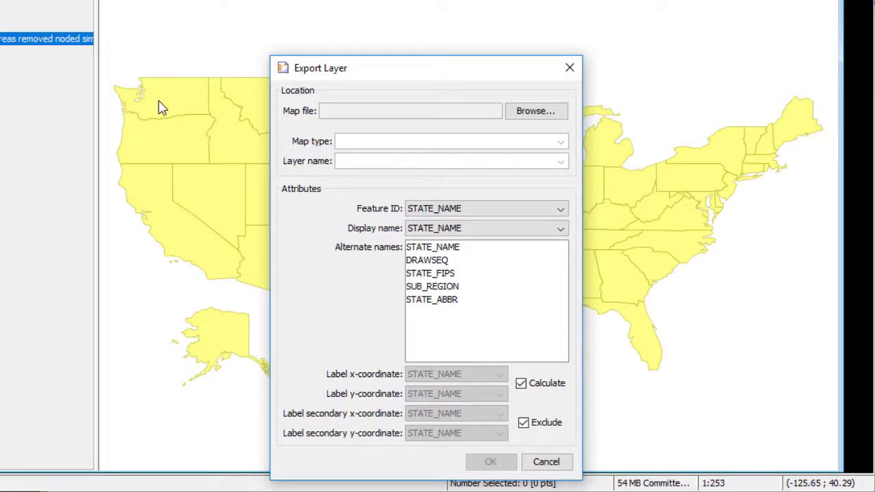
left_click(533, 115)
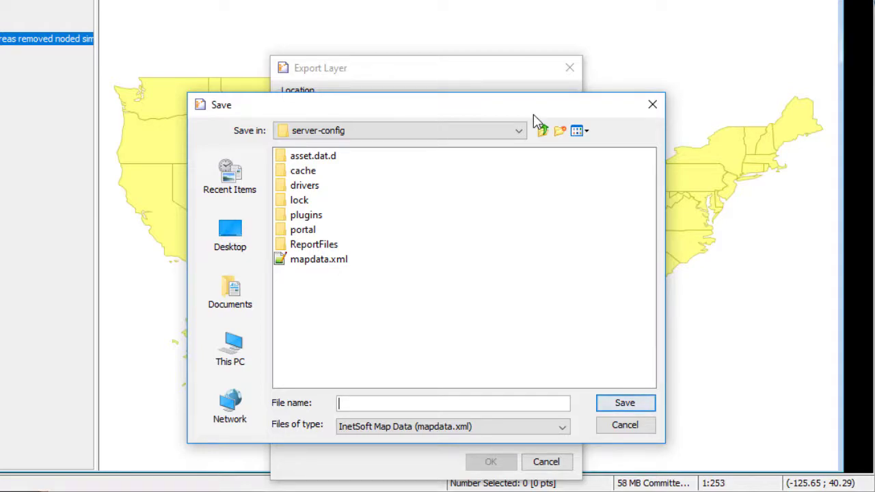
Navigate the save location to C:\ProgramData\InetSoft Technology\InetSoft\2018\server-config
left_click(518, 130)
scroll(493, 170, "up", 2)
left_click(492, 170)
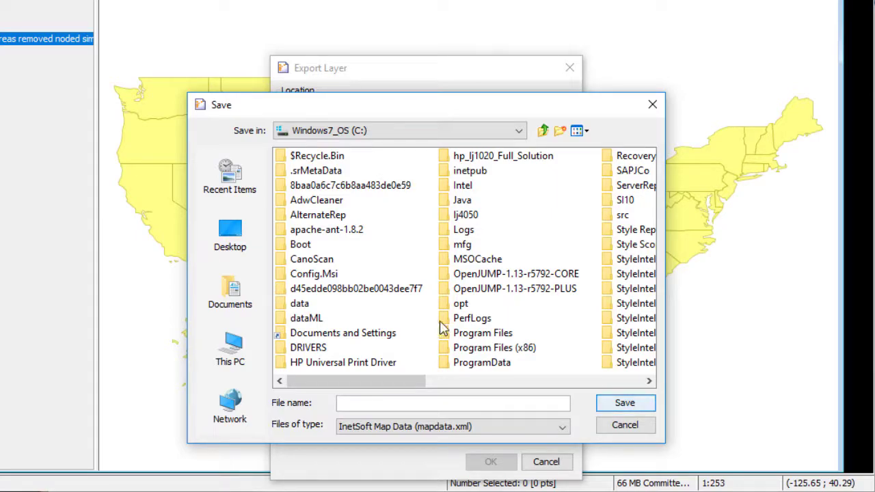
double_click(453, 363)
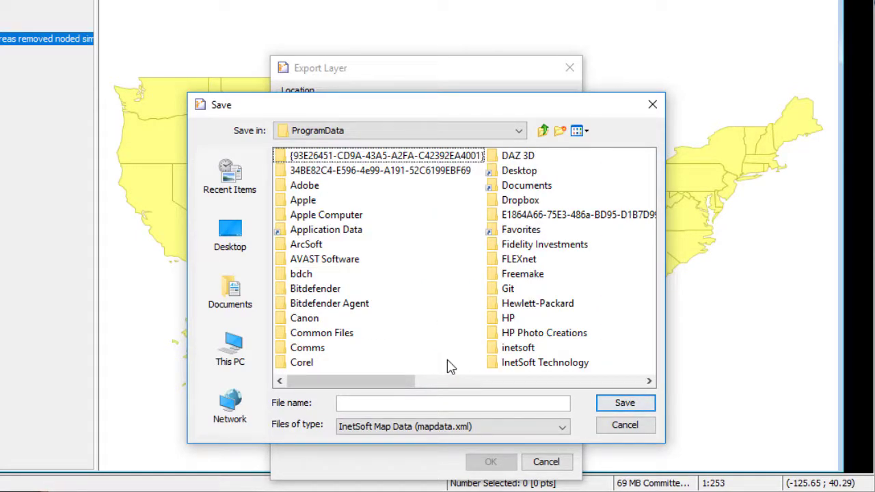
double_click(489, 363)
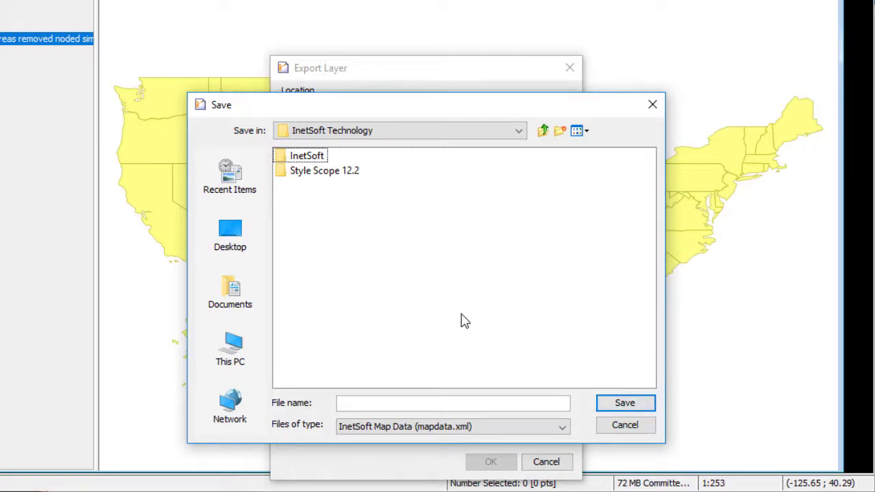
double_click(304, 156)
double_click(285, 157)
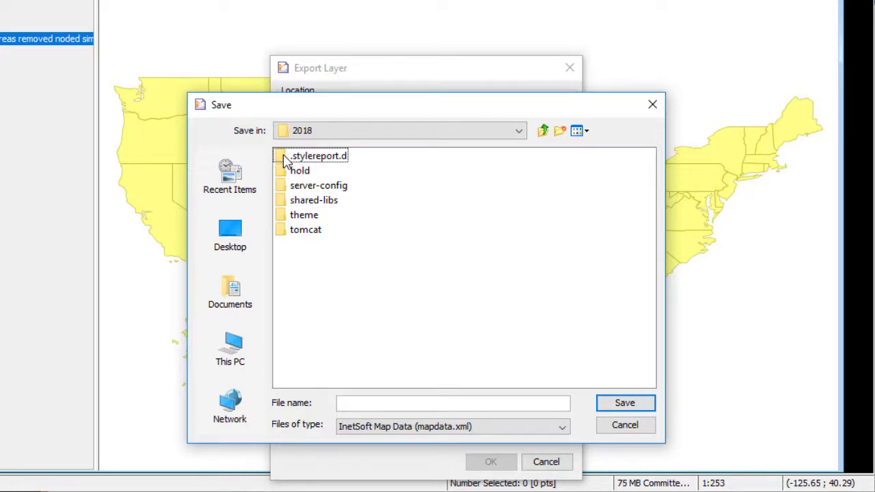
left_click(287, 188)
double_click(287, 188)
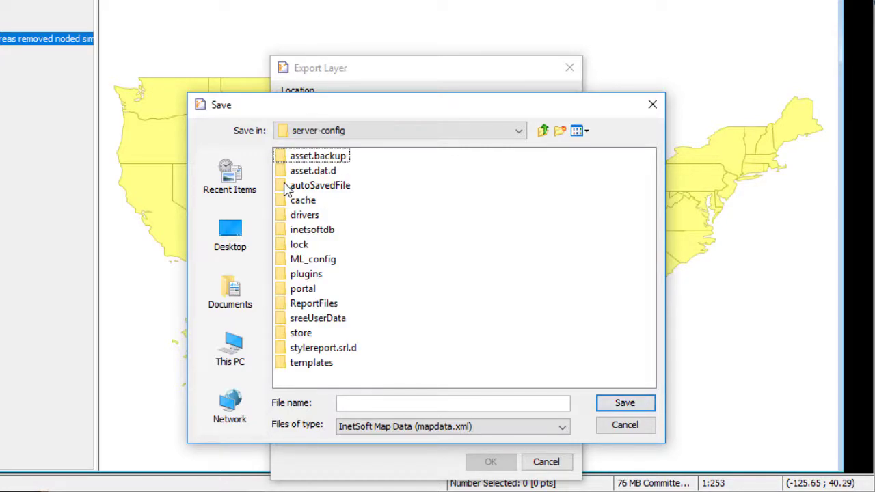
Name the map file mapdata.xml in the server-config folder and save it as the export target
left_click(519, 131)
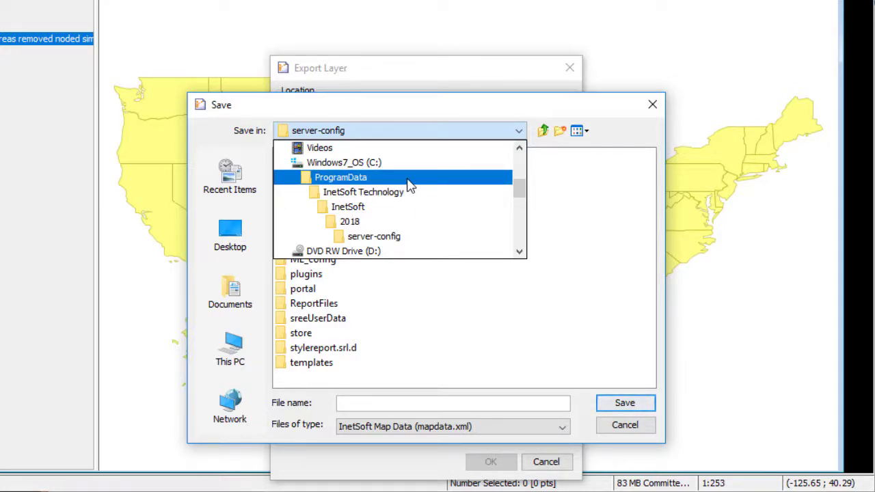
left_click(391, 382)
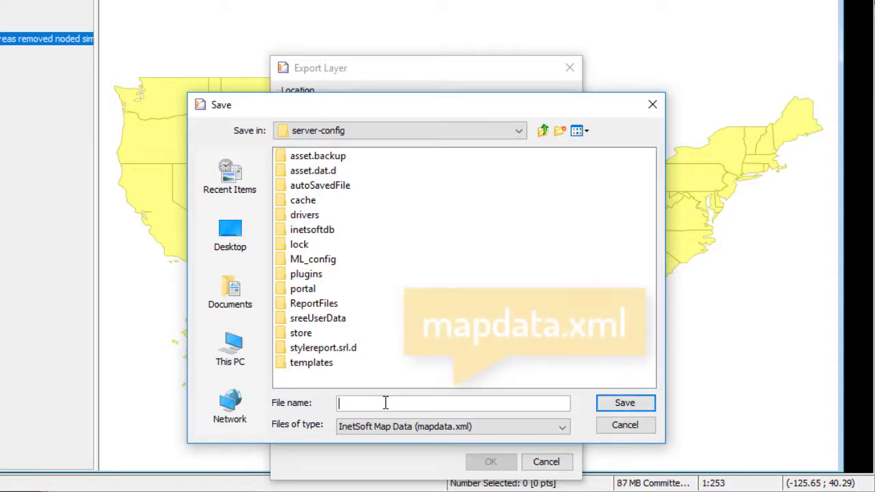
type("map")
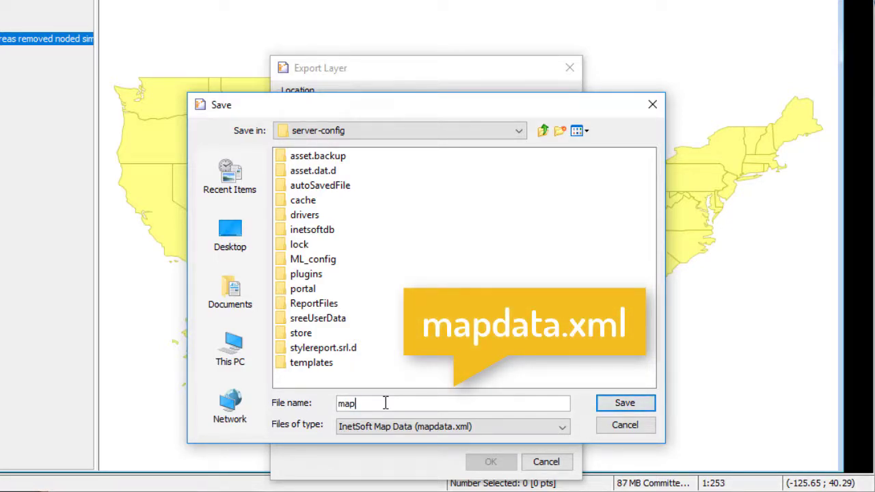
type("data.xml")
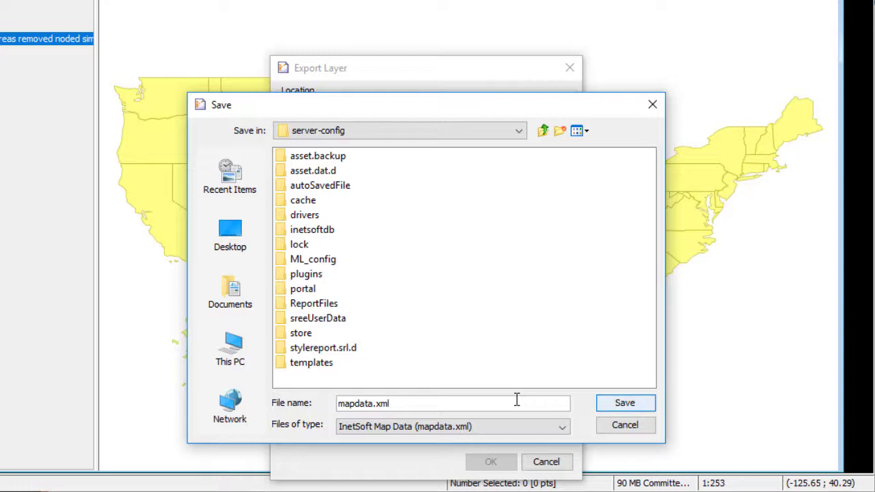
left_click(606, 406)
Set the export's map type to USA_Custom and its layer name to State_Custom
left_click(467, 140)
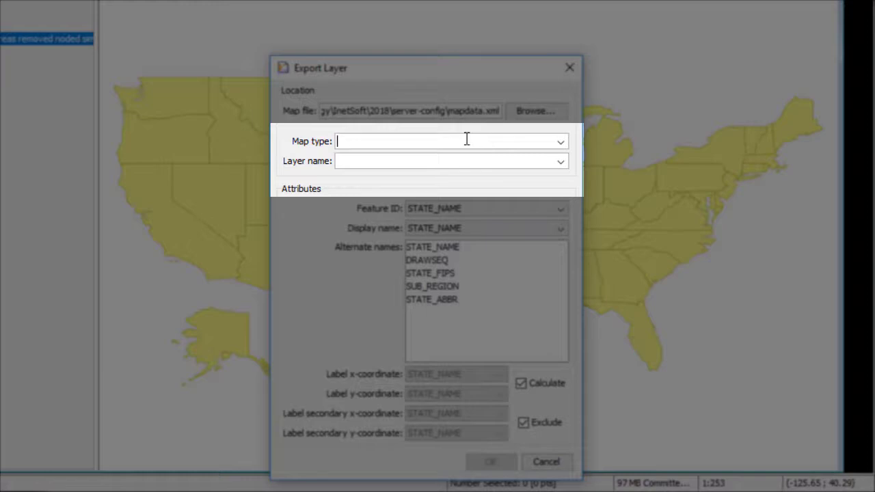
type("USA_Custom")
left_click(472, 157)
type("State_Custom")
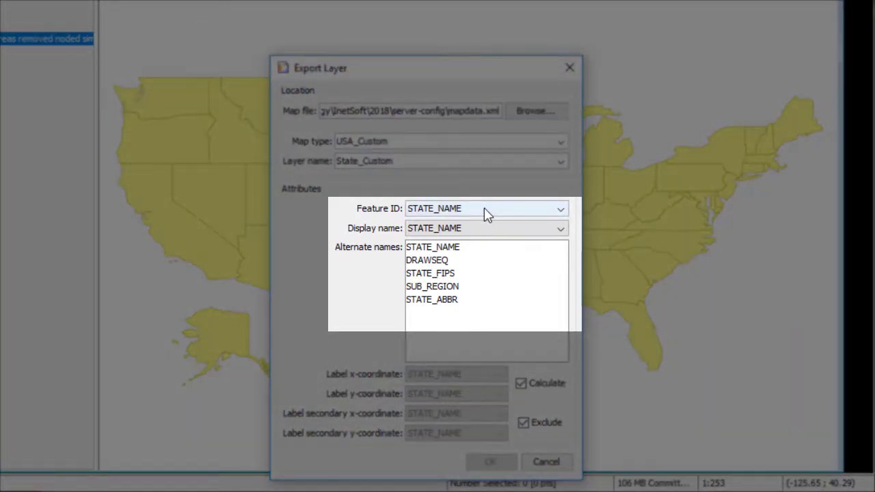
Keep STATE_NAME as the feature ID, choose STATE_ABBR as the alternate name, and export the layer
left_click(487, 214)
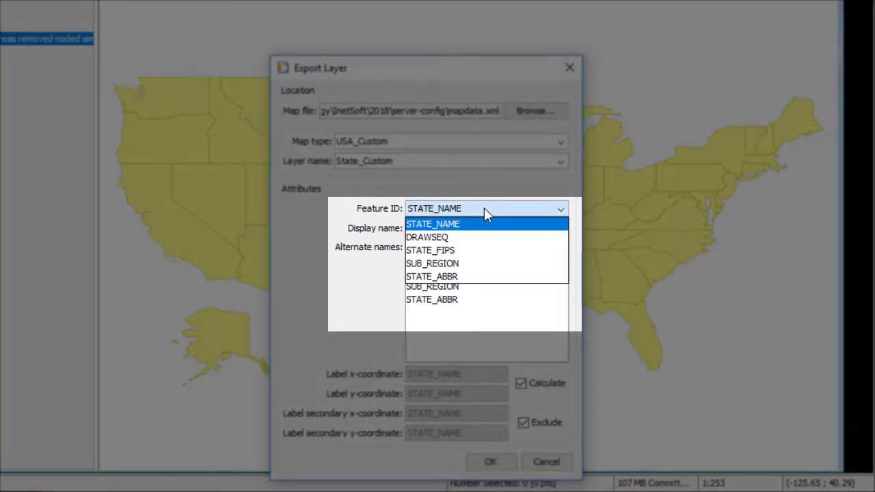
left_click(484, 210)
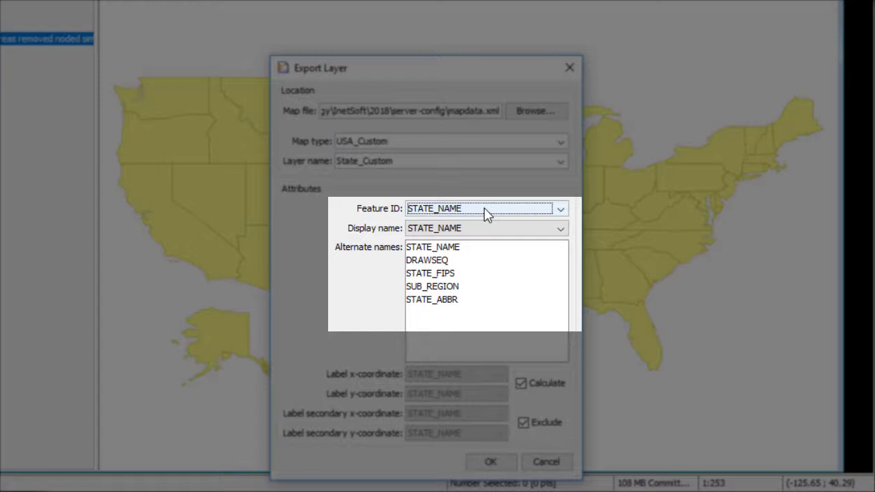
left_click(494, 305)
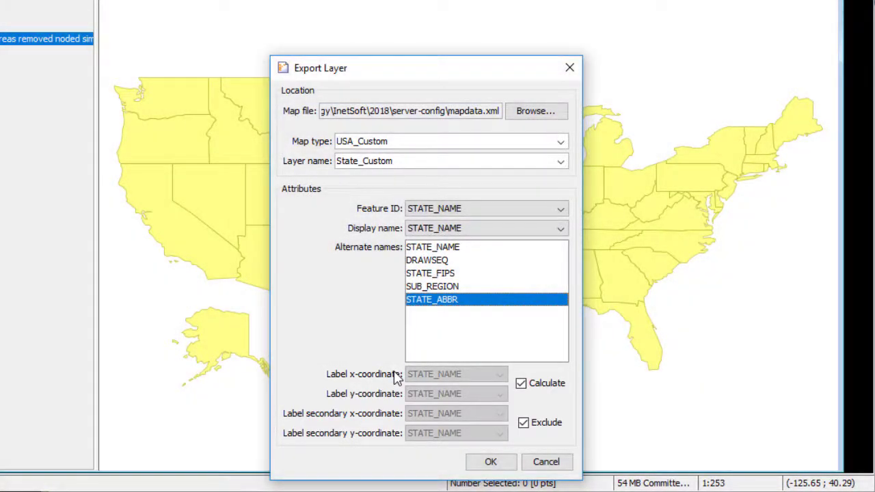
left_click(509, 463)
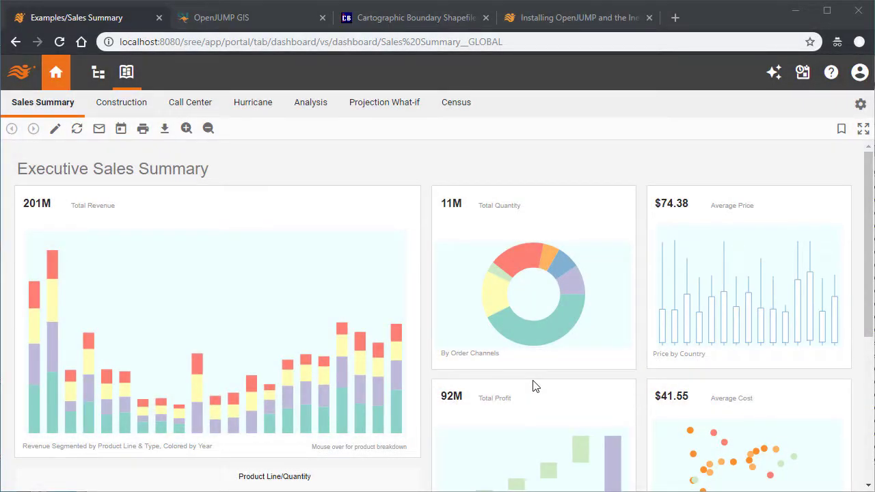
Switch to the InetSoft portal in the browser and create a new viewsheet from the shared Examples worksheet Census Data
mouse_move(585, 350)
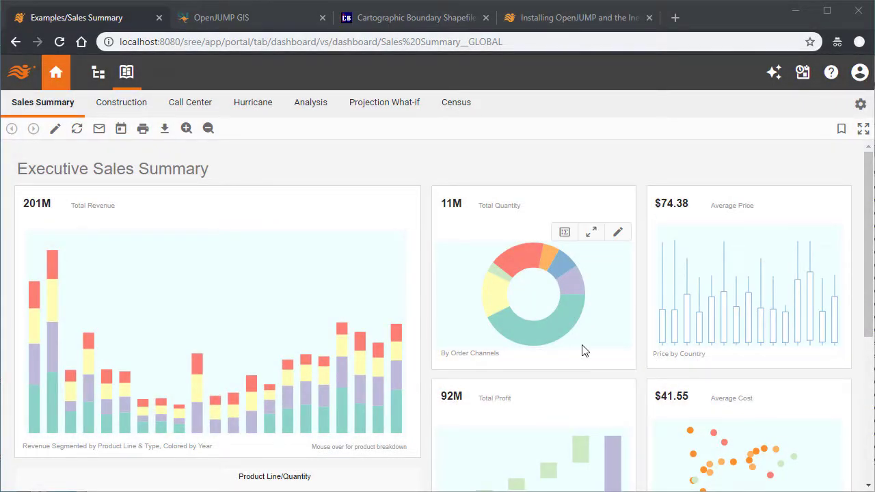
left_click(773, 81)
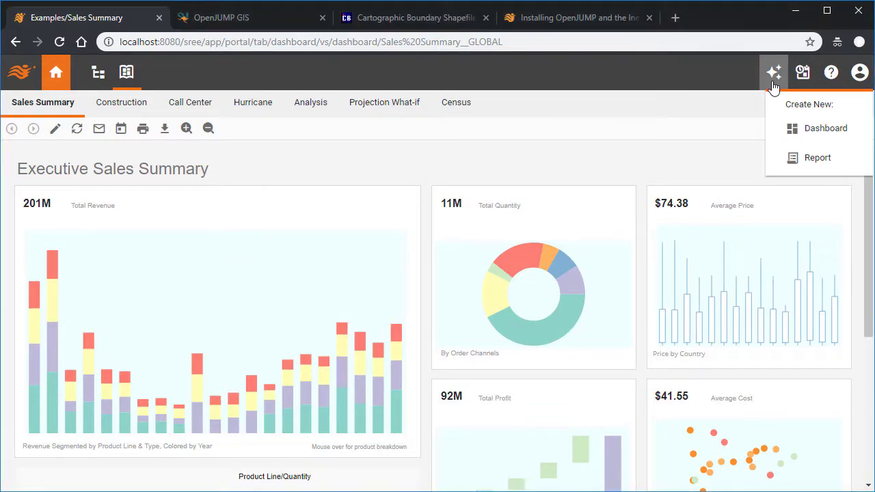
left_click(853, 131)
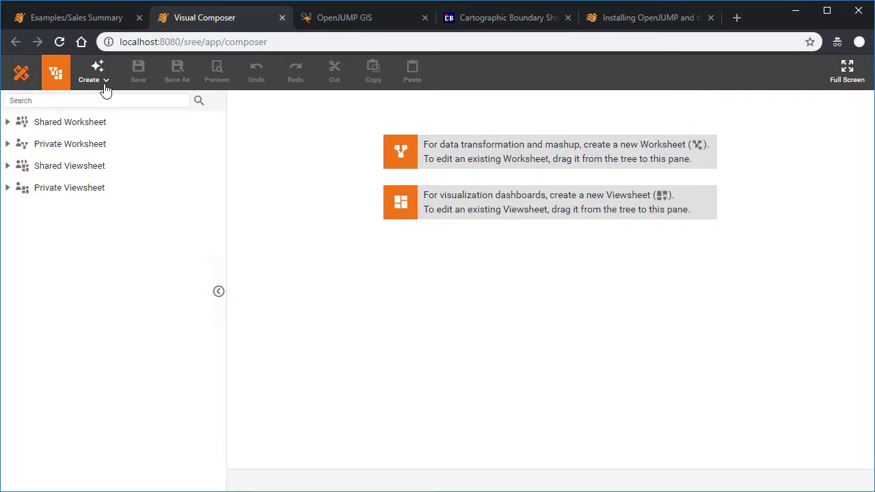
left_click(104, 87)
left_click(162, 137)
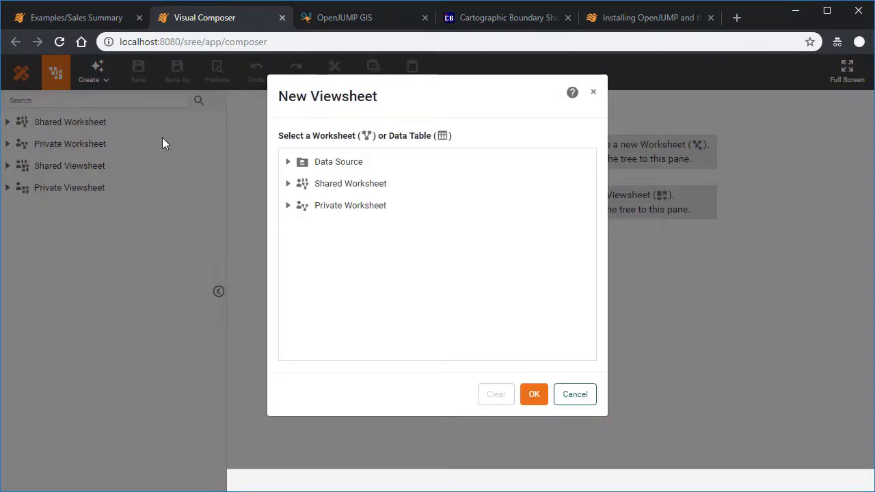
left_click(288, 184)
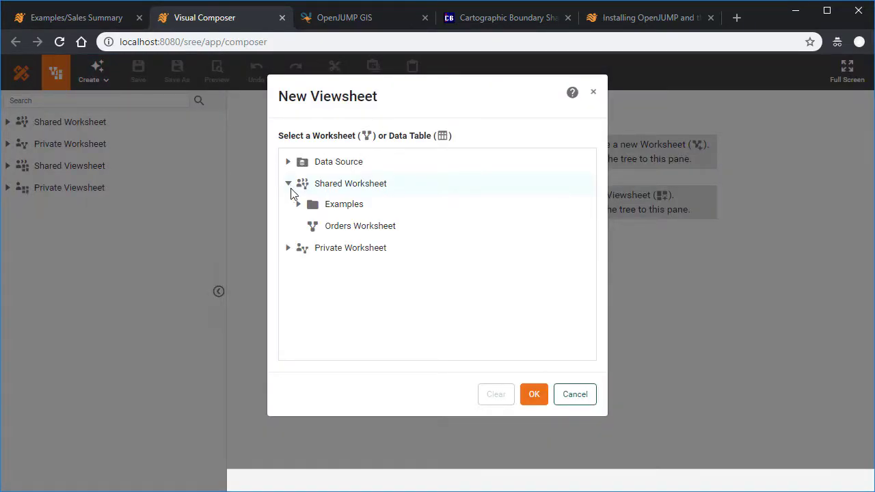
left_click(299, 203)
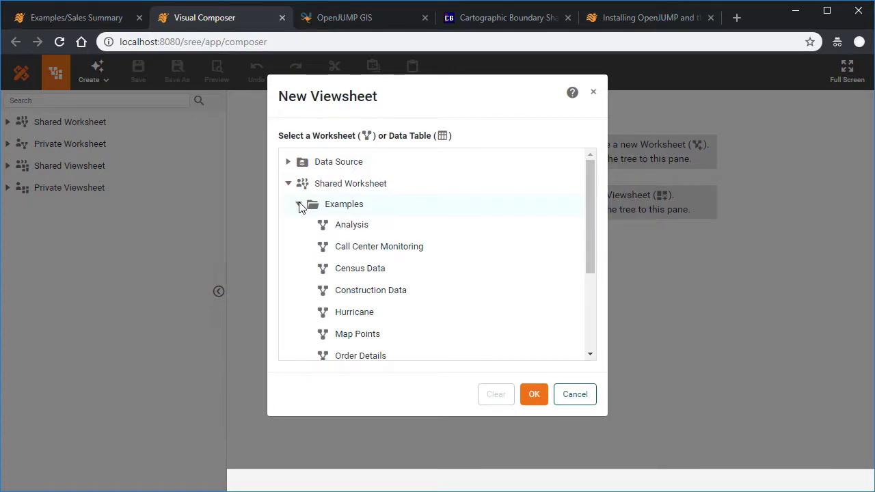
left_click(408, 271)
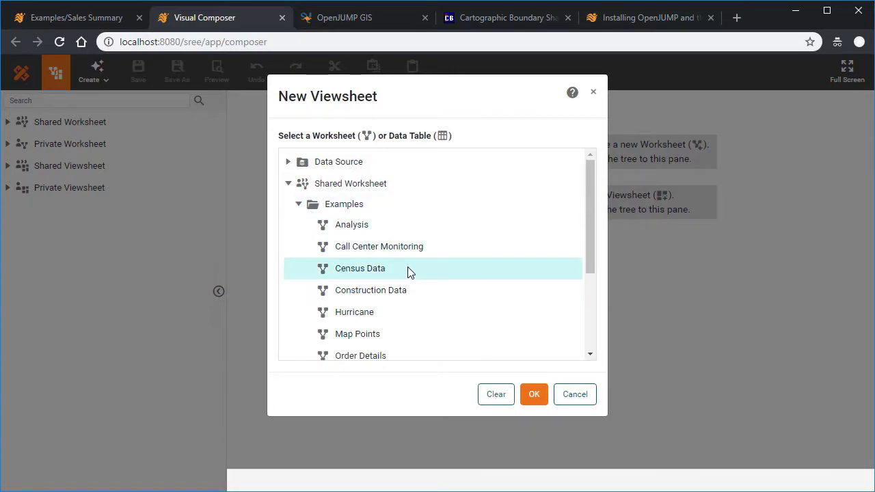
double_click(408, 269)
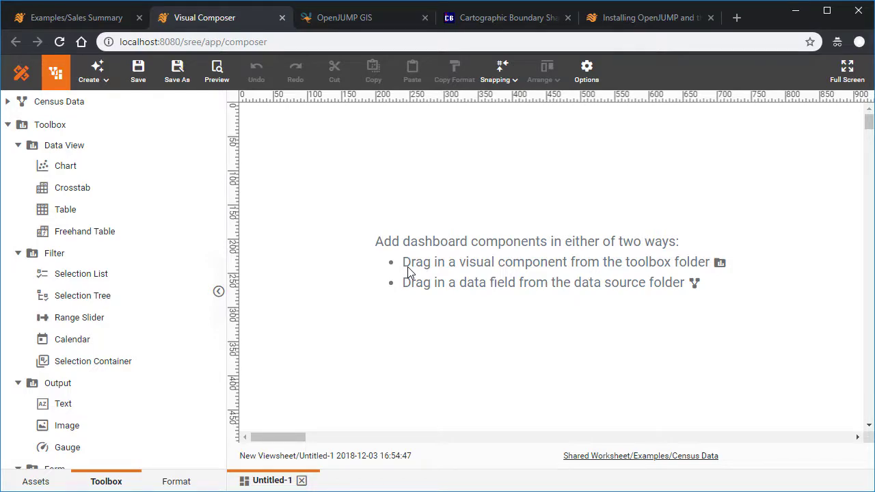
Add a chart to the viewsheet and open it for editing, showing the Data table's dimensions
left_click_drag(114, 172, 338, 161)
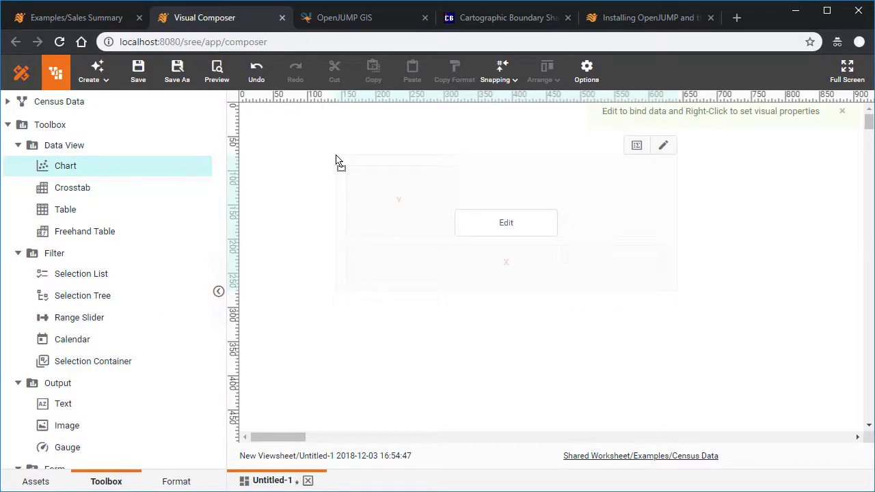
left_click(527, 221)
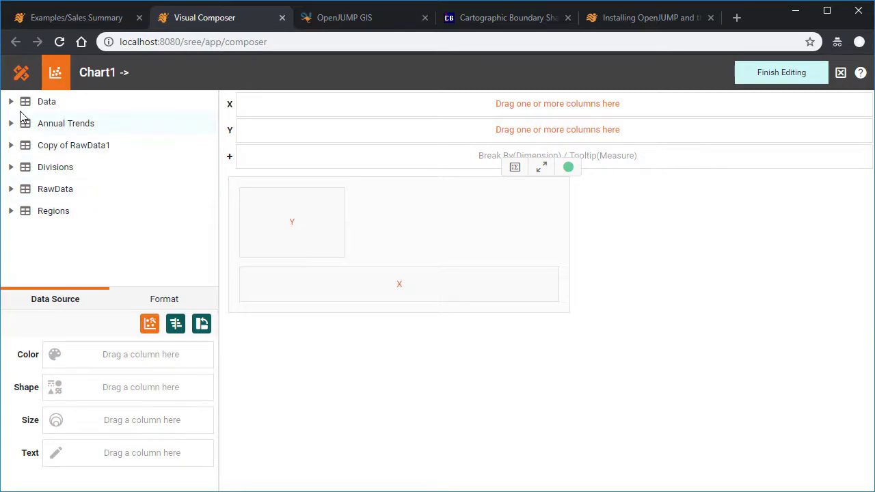
left_click(12, 103)
left_click(22, 123)
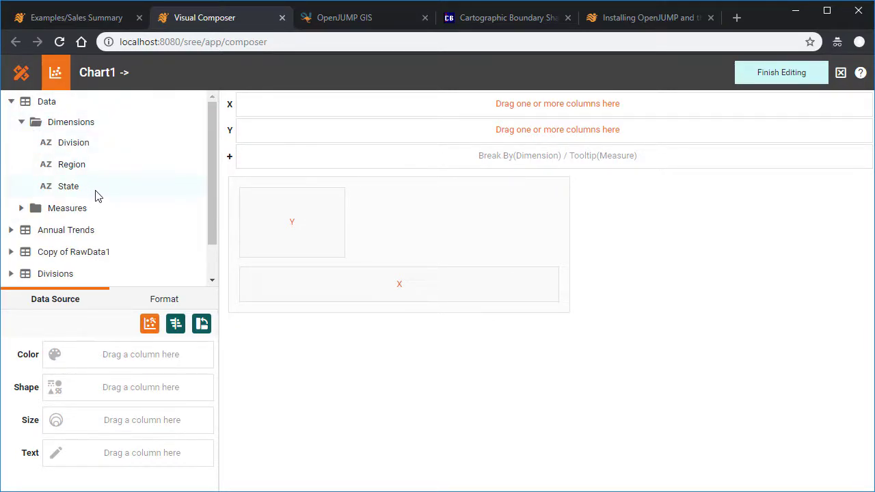
Set the State dimension as geographic, using the USA_Custom map with the State_Custom layer
right_click(99, 191)
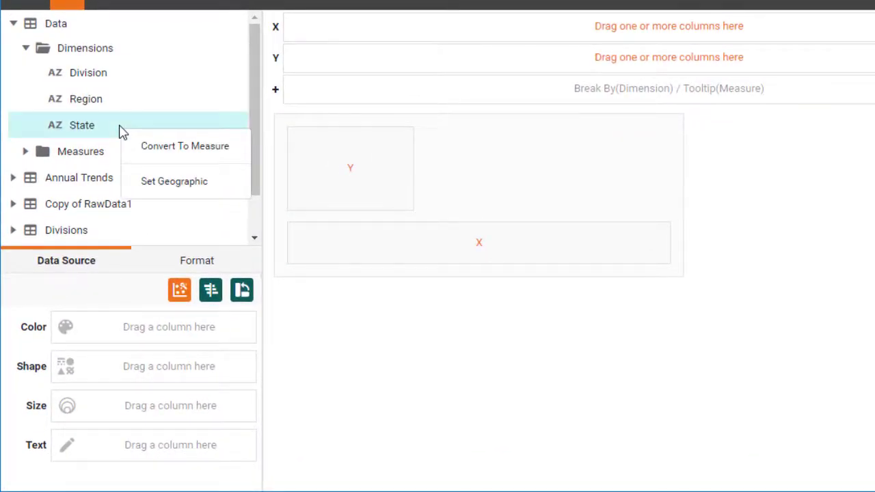
left_click(212, 183)
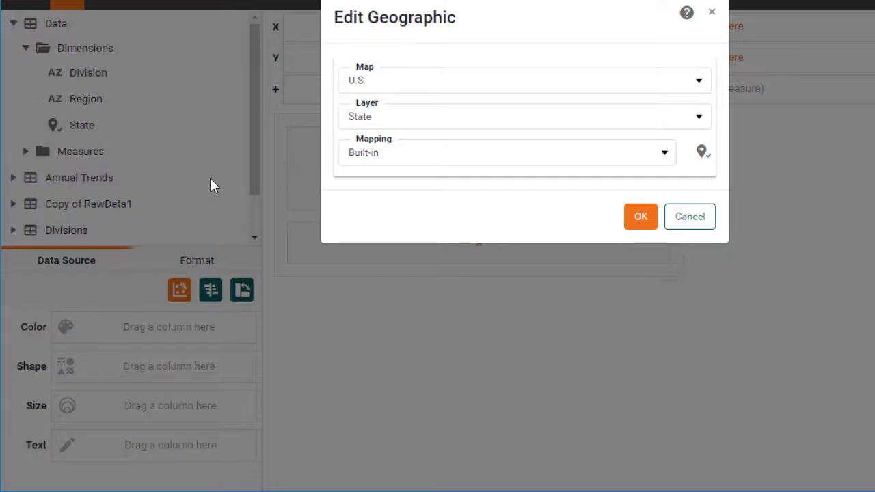
left_click(697, 80)
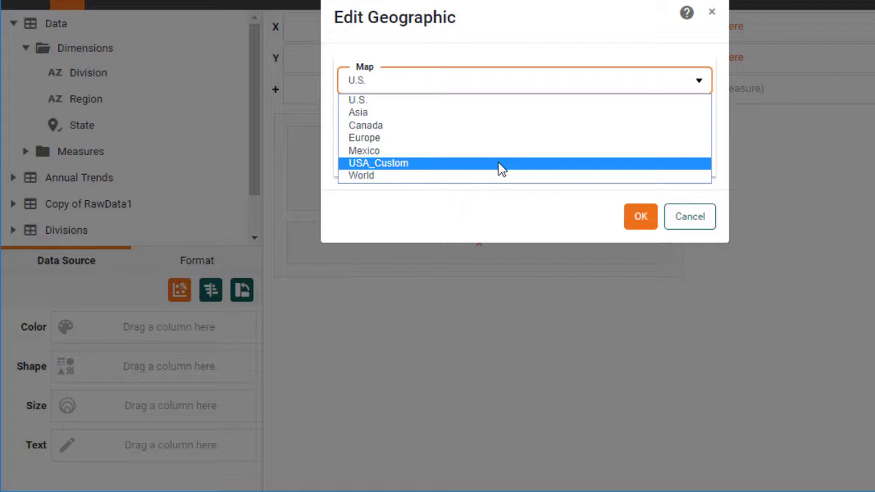
left_click(501, 164)
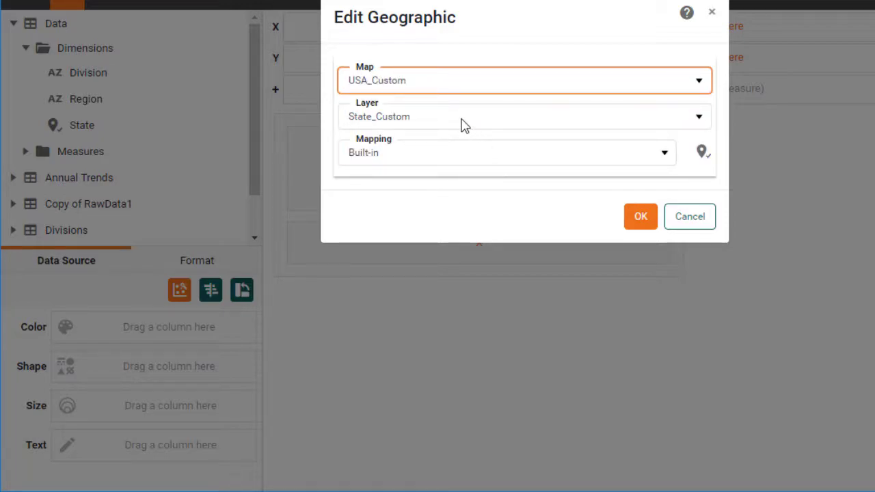
left_click(606, 112)
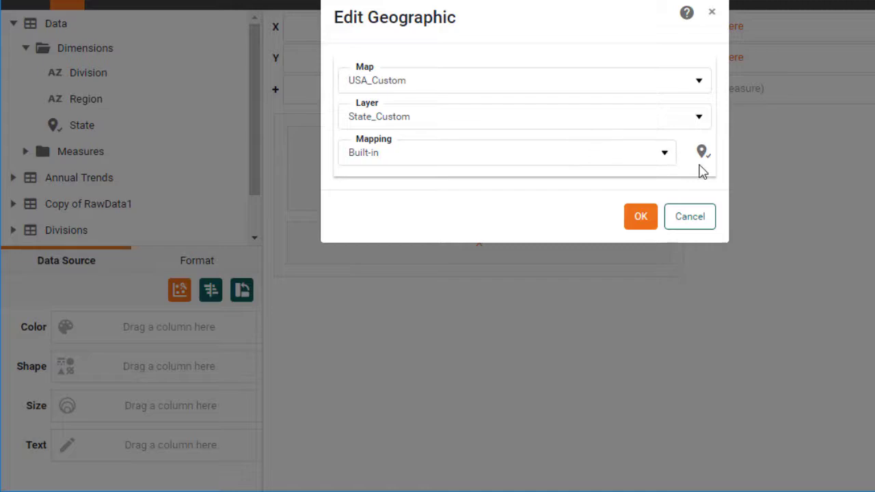
left_click(646, 222)
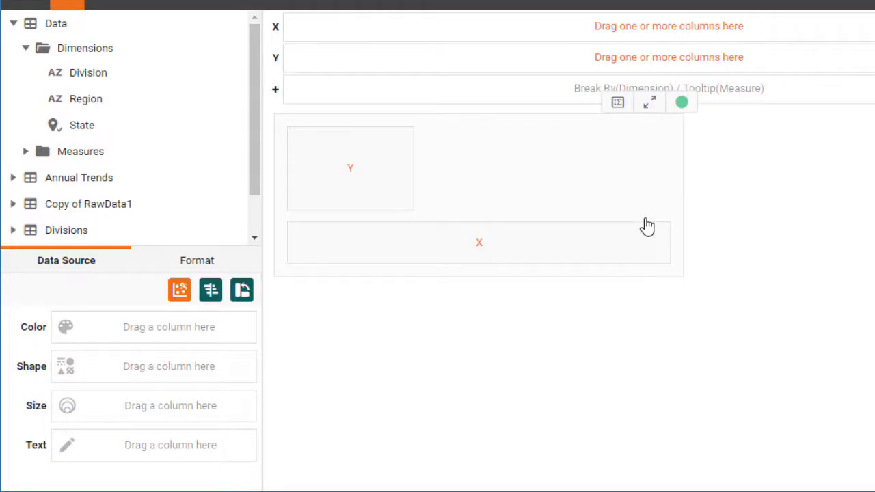
Set the chart type to Map and assign the State dimension as the geographic field
left_click(130, 129)
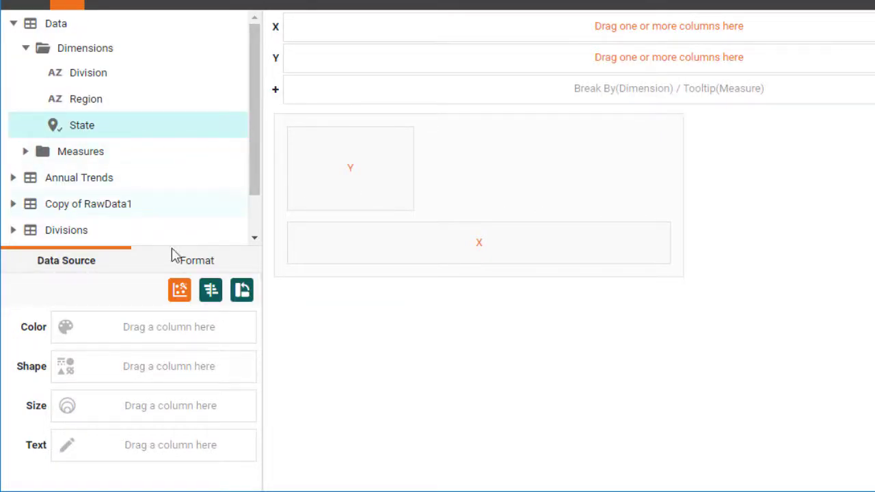
left_click(180, 294)
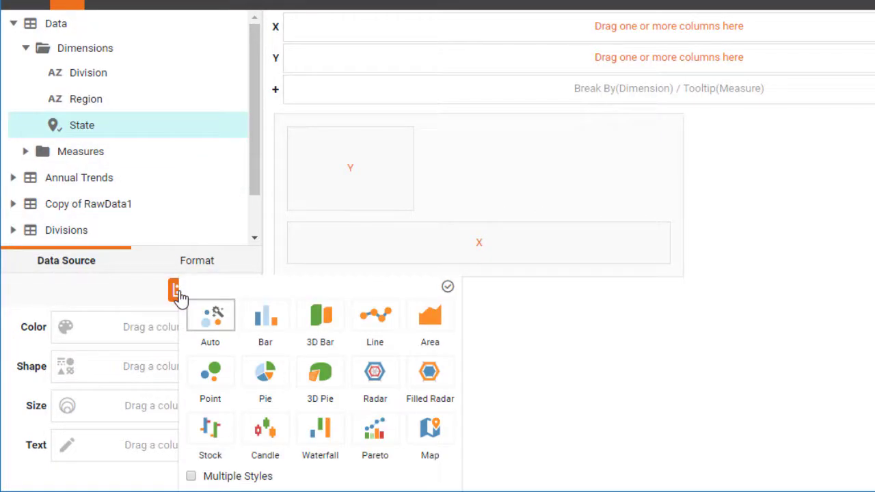
left_click(431, 437)
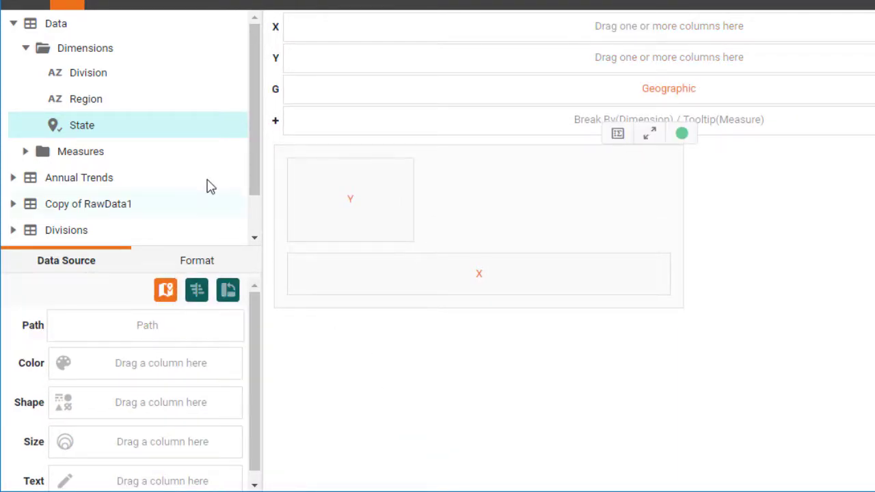
left_click_drag(131, 132, 330, 92)
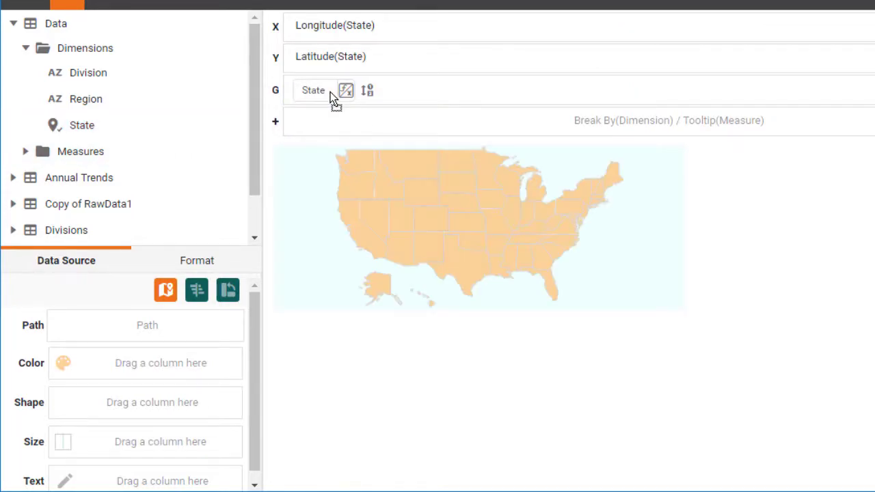
Colour the map's states by the Federal spending measure from the Data table
left_click(25, 151)
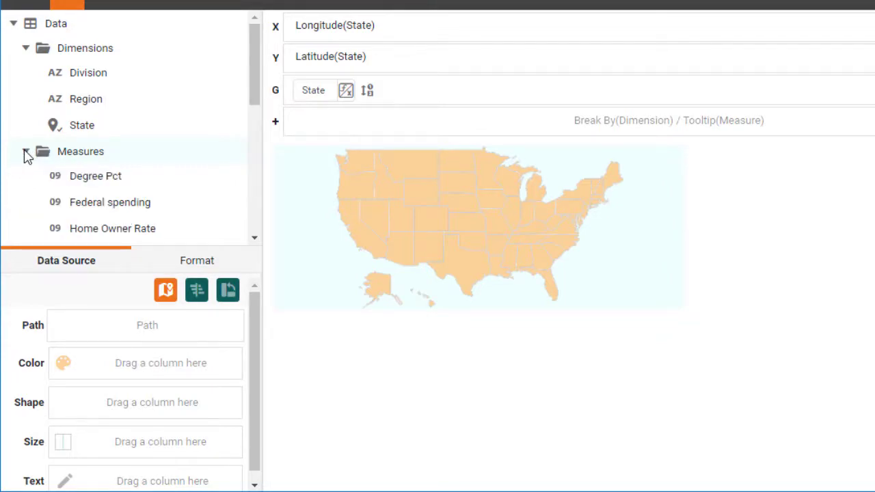
scroll(210, 89, "down", 5)
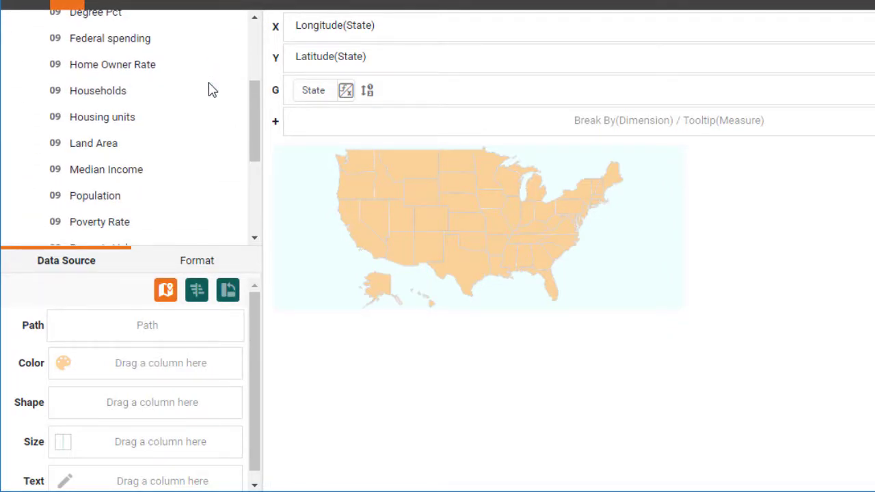
scroll(209, 88, "up", 2)
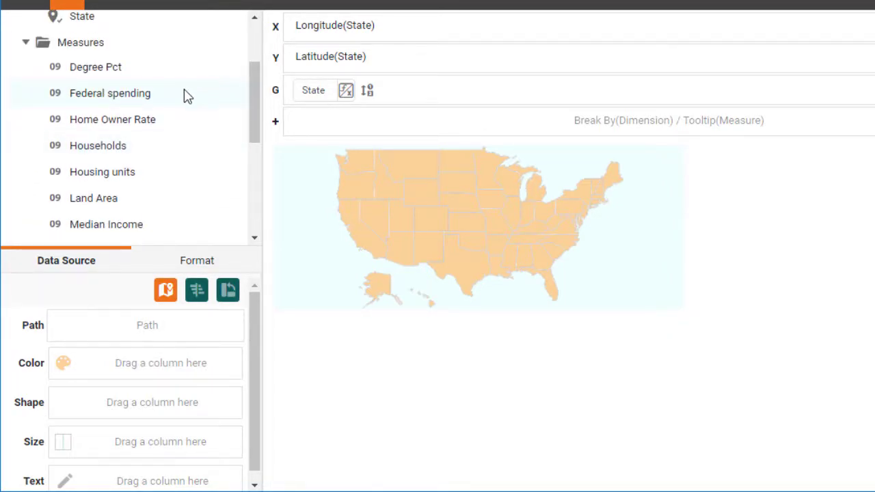
left_click_drag(164, 94, 154, 367)
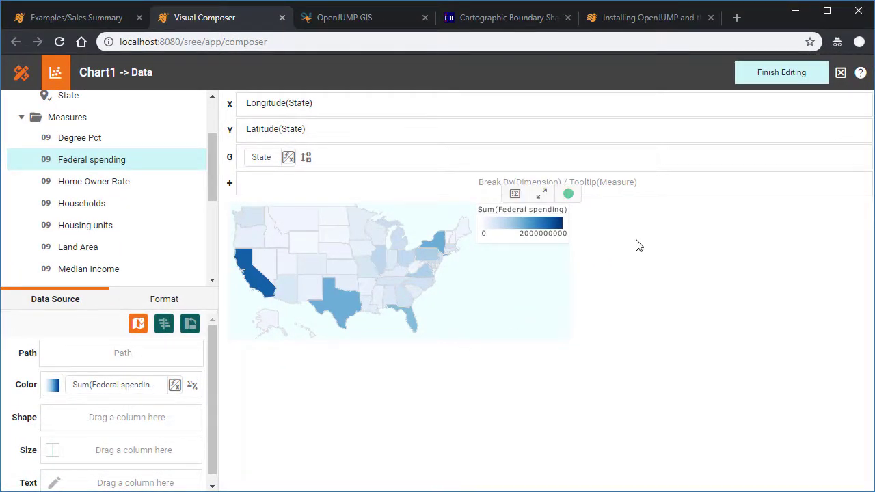
Finish editing the map chart and enlarge it on the viewsheet
left_click(768, 75)
mouse_move(621, 165)
left_click_drag(620, 166, 490, 406)
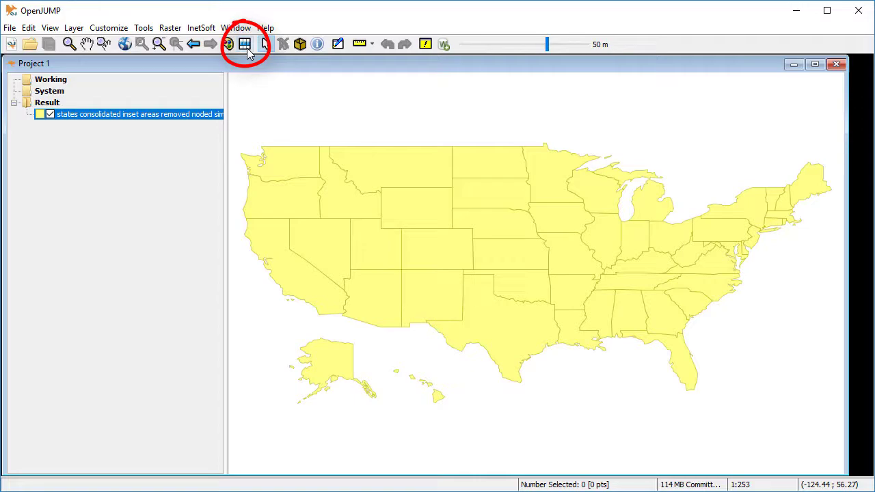
Switch to OpenJUMP and make the simplified states layer editable from its attribute table, leaving the map unobstructed
left_click(246, 45)
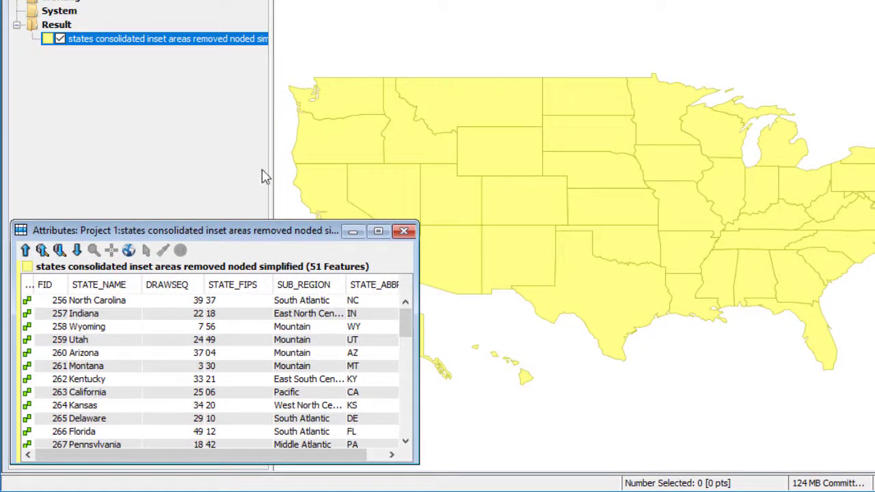
right_click(212, 338)
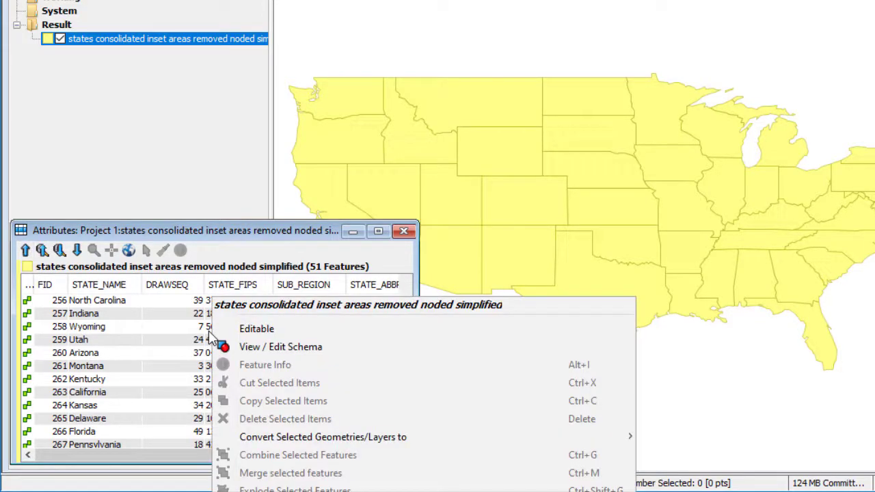
left_click(309, 328)
left_click_drag(295, 220, 296, 362)
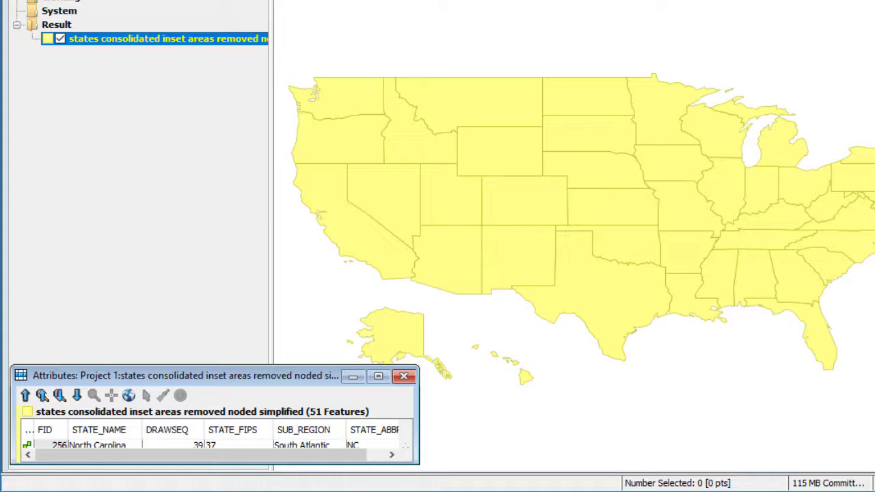
left_click(300, 56)
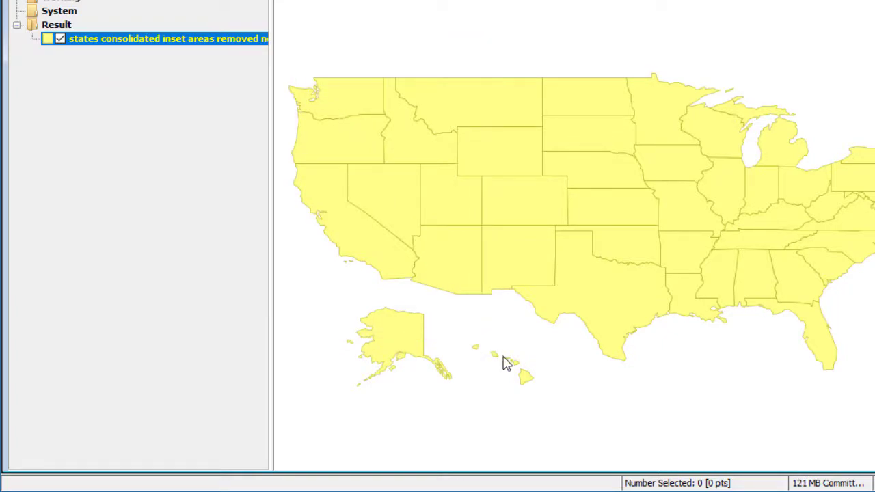
Combine the western states, including Alaska and Hawaii, into a single feature
left_click_drag(283, 39, 503, 416)
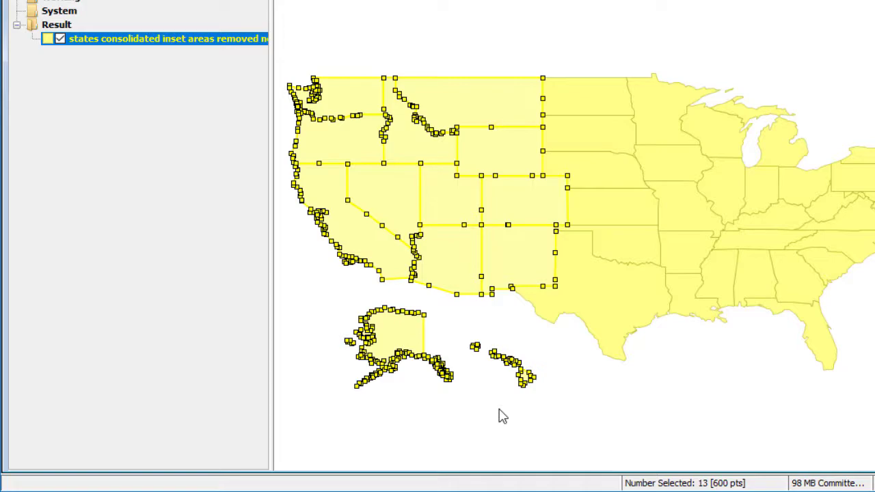
right_click(432, 195)
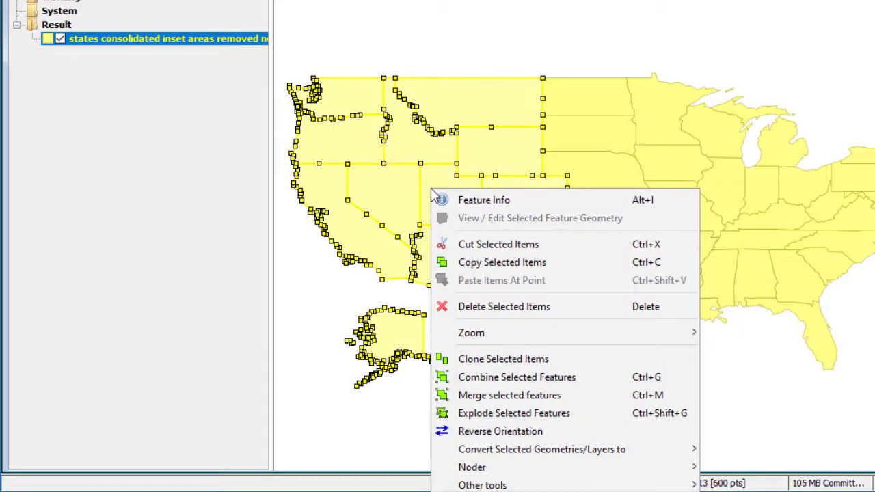
left_click(600, 381)
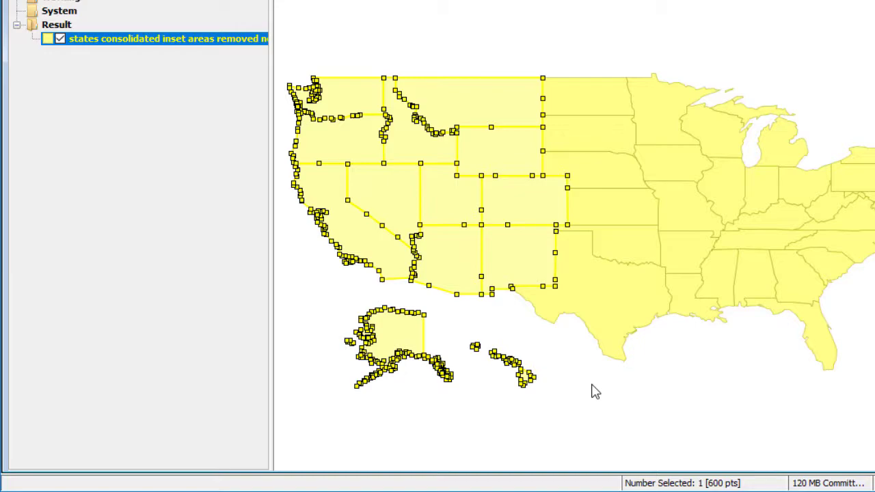
Combine the midwestern states, from the Dakotas and Kansas to Michigan and Ohio, into a single feature
left_click_drag(571, 43, 750, 198)
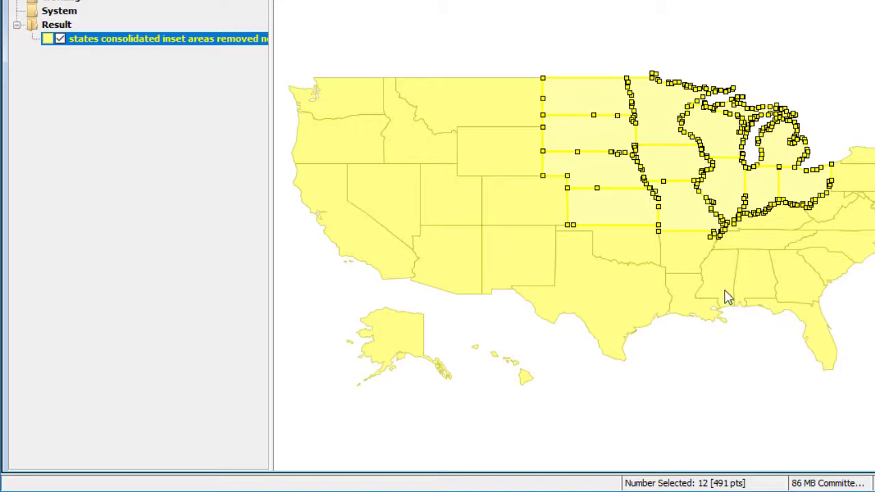
right_click(662, 162)
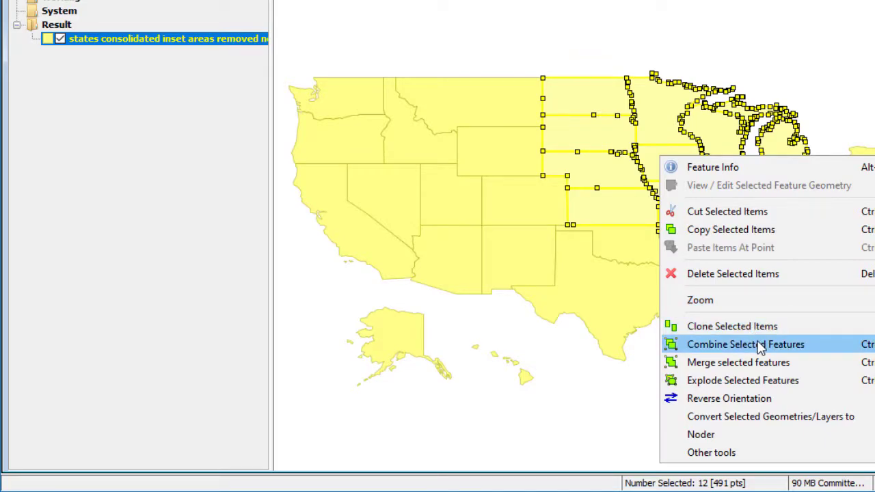
left_click(757, 345)
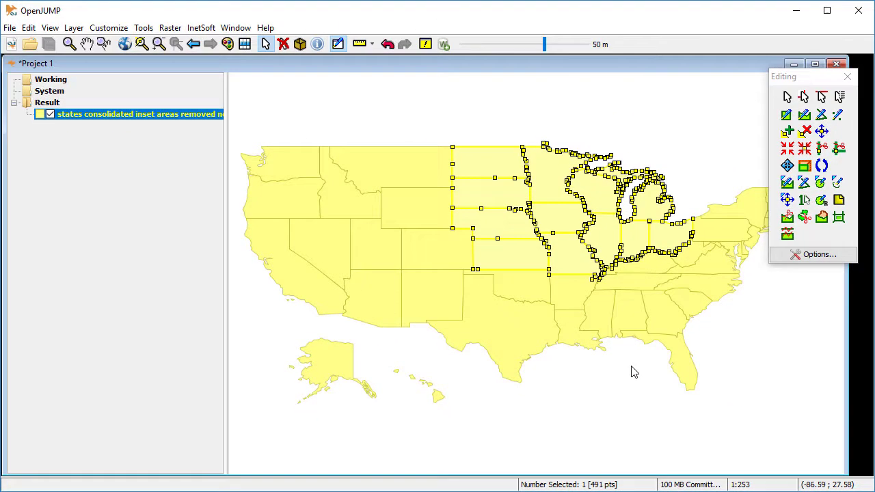
Move the Editing toolbox off the map and combine the northeastern states, from Pennsylvania to Maine, into a single feature
left_click_drag(823, 84, 145, 213)
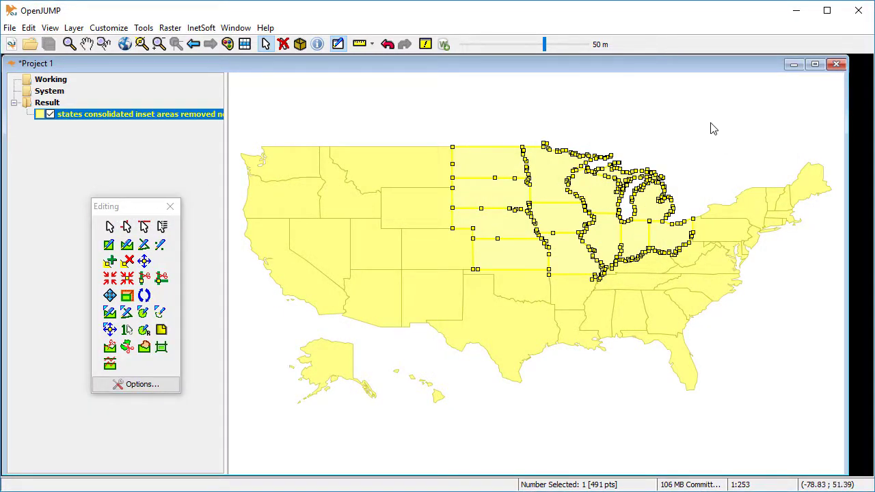
left_click_drag(710, 123, 836, 239)
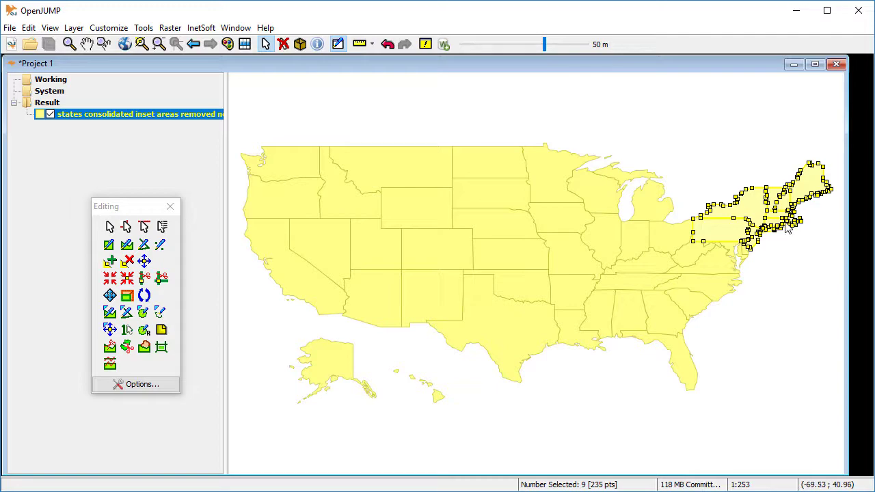
right_click(715, 229)
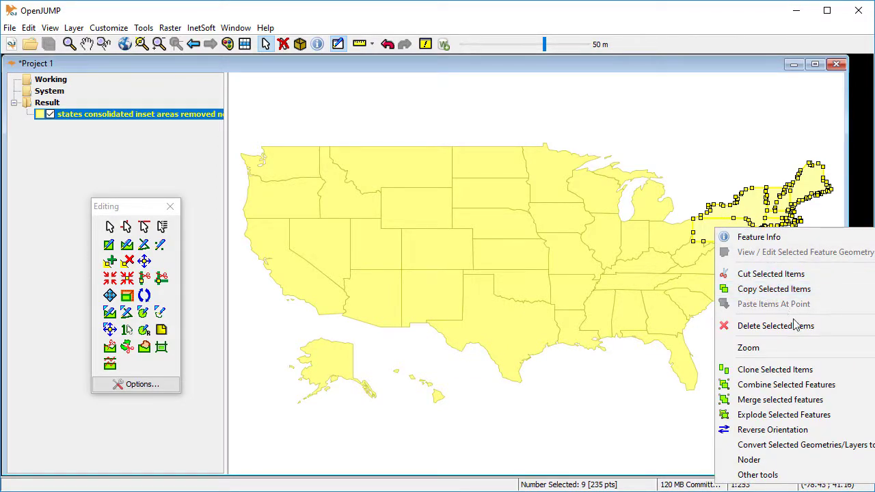
left_click(840, 386)
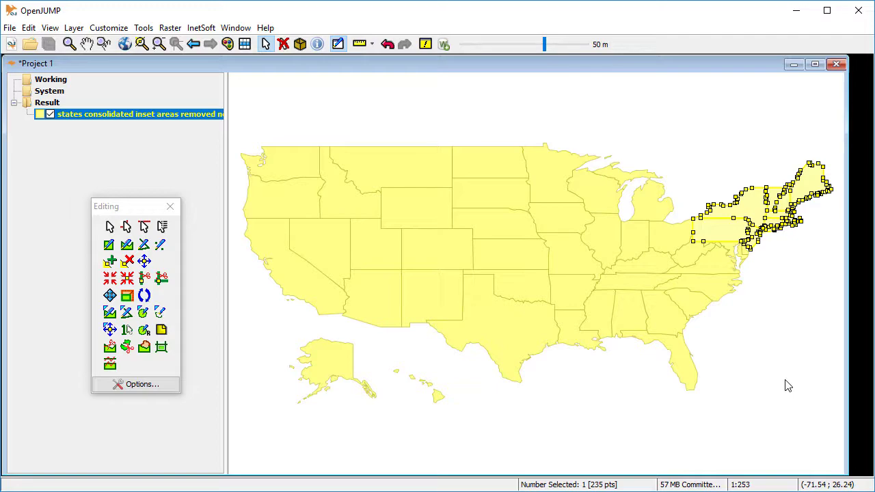
Select all features except the combined West, Midwest and Northeast, combine the remaining southern states into one feature, and clear the selection
key("ctrl+a")
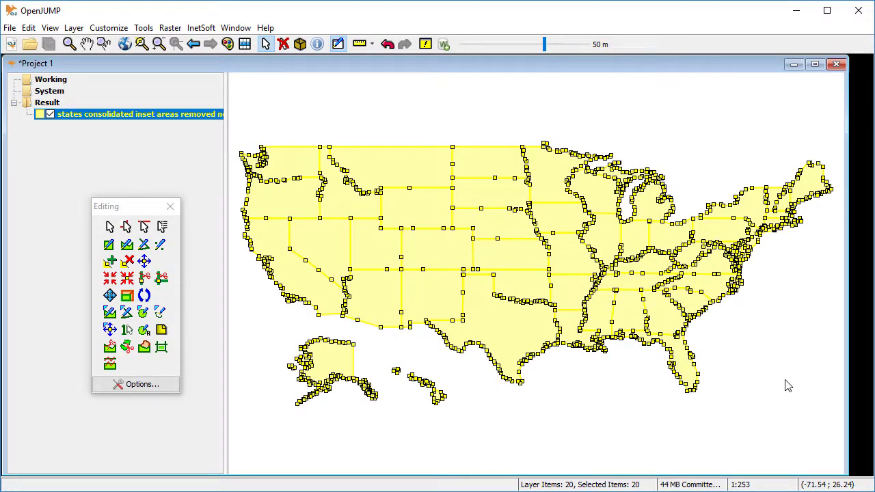
left_click(333, 248, "shift")
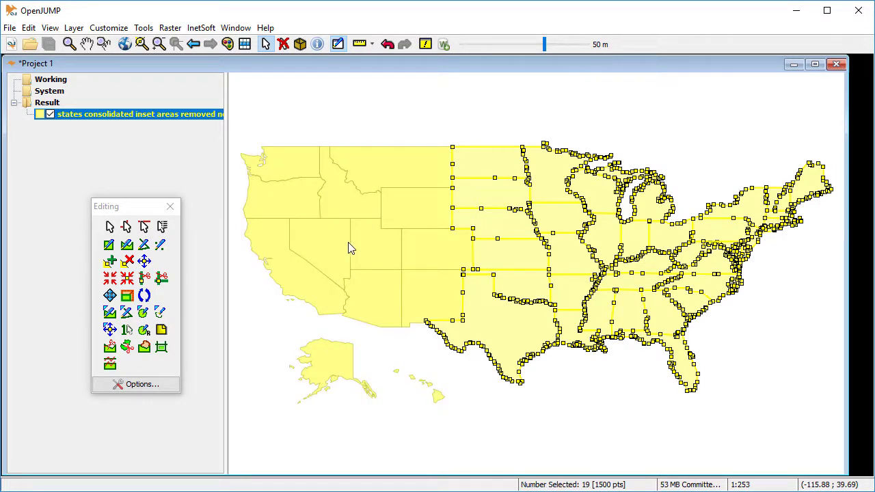
left_click(514, 198, "shift")
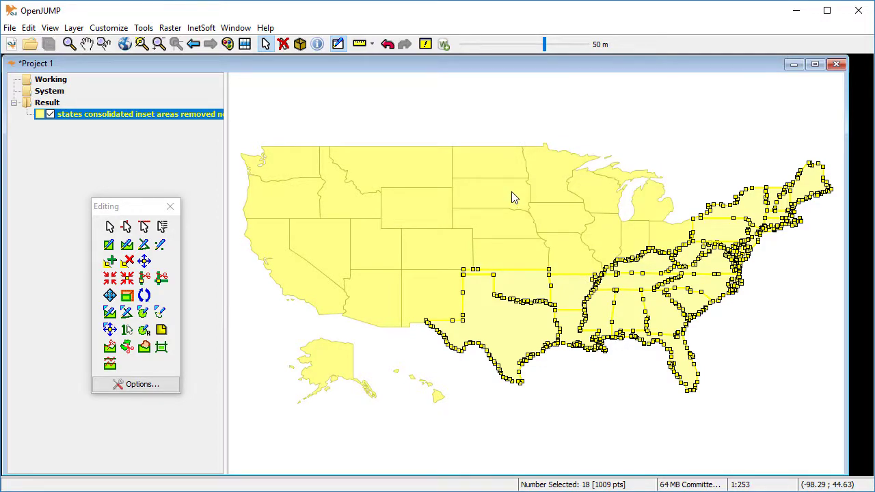
left_click(737, 233, "shift")
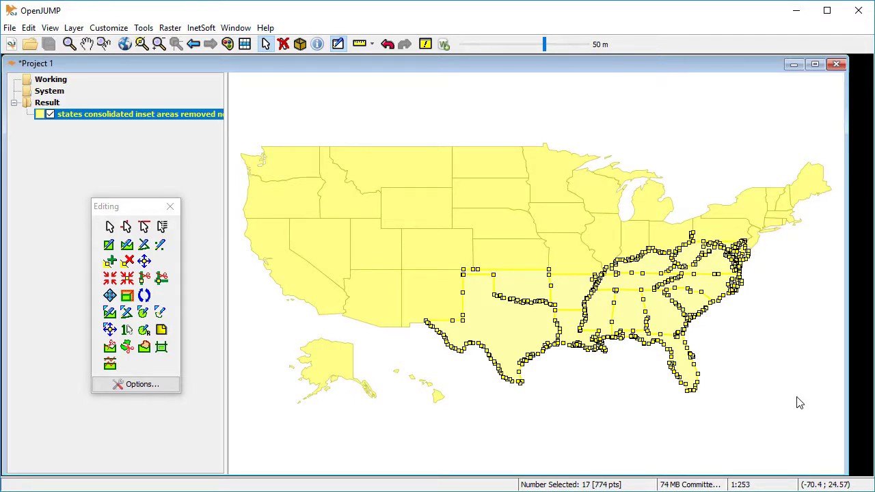
right_click(653, 260)
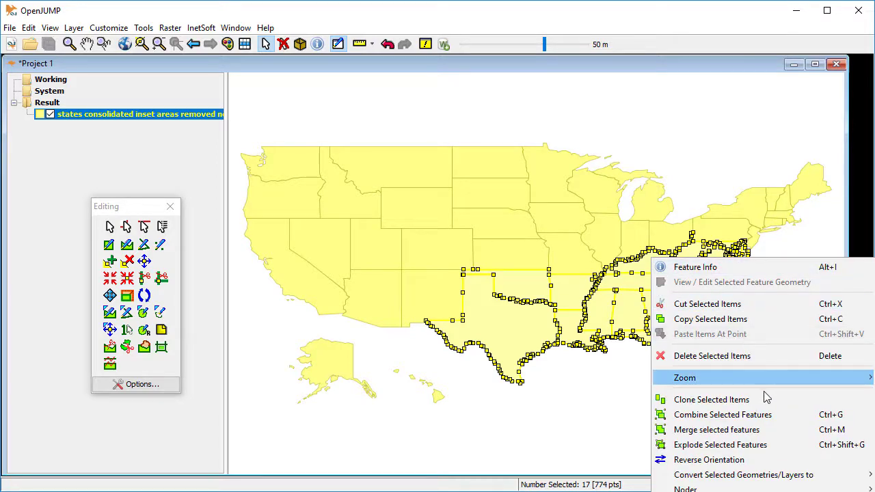
left_click(776, 415)
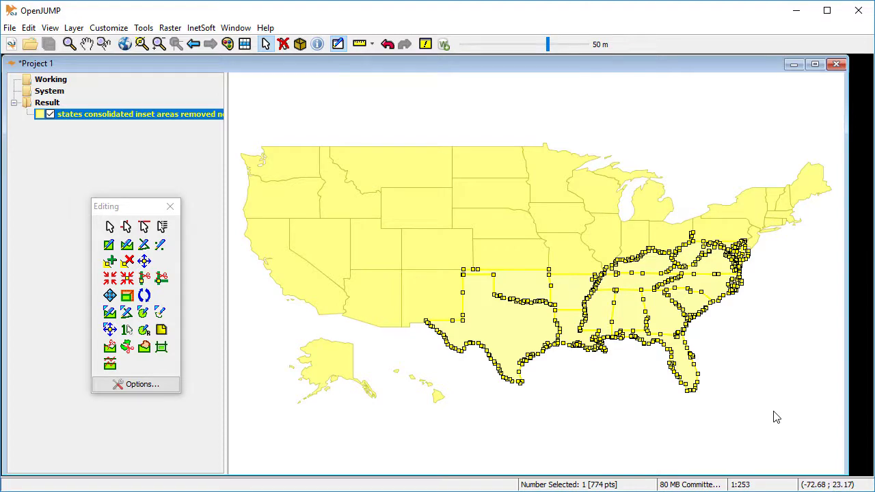
left_click(776, 415)
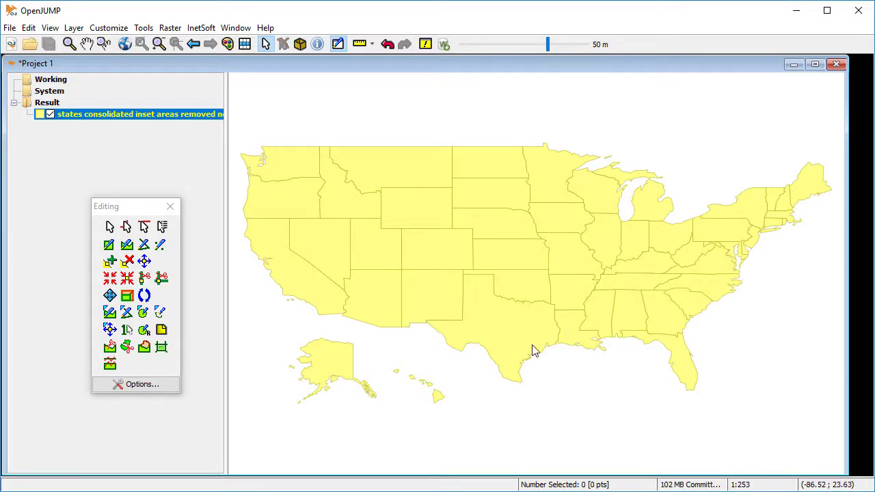
Open the layer's attribute table, enlarge it to show all its rows, and move the Editing toolbox clear of it
left_click(244, 45)
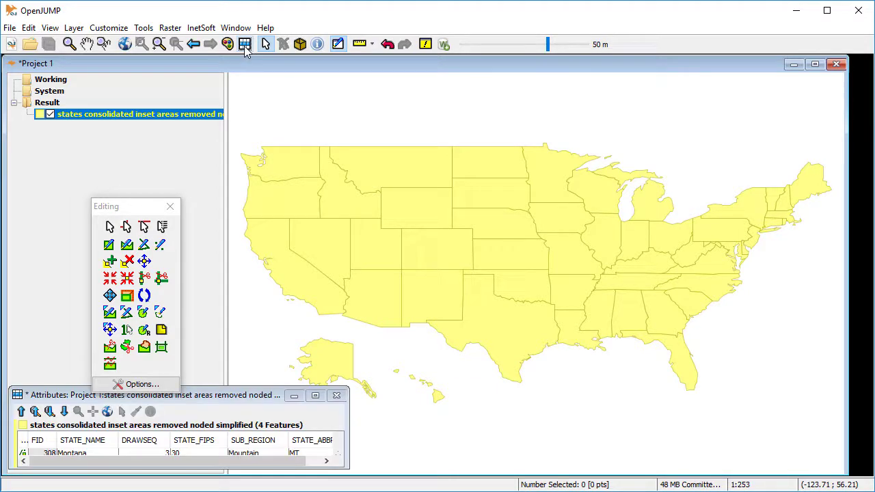
left_click_drag(246, 388, 246, 282)
left_click_drag(136, 206, 788, 102)
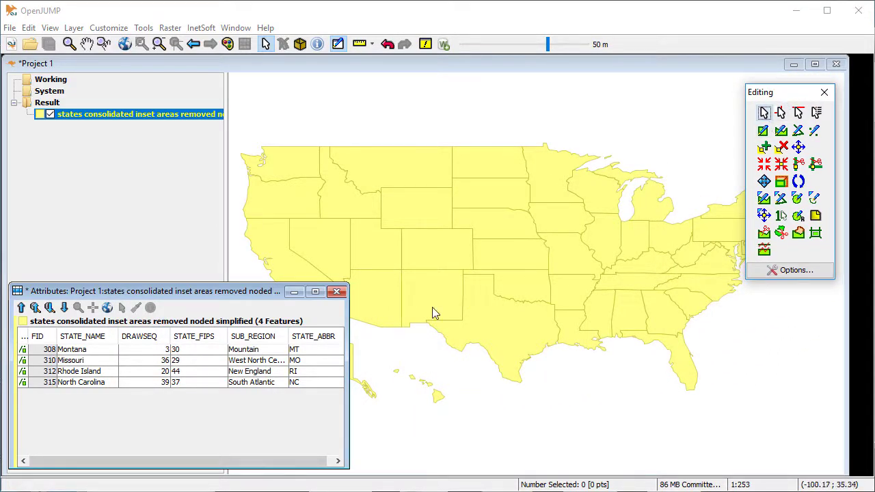
Add a String field named Region to the layer's schema and apply the schema changes
right_click(241, 351)
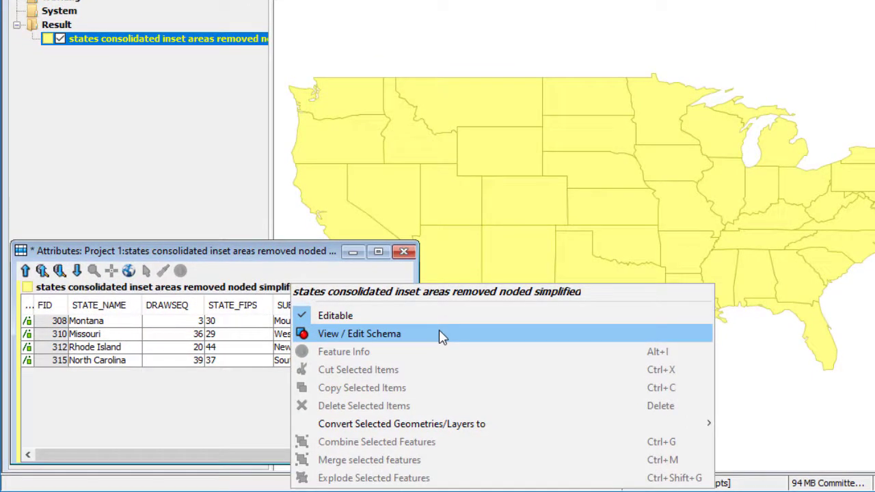
left_click(439, 334)
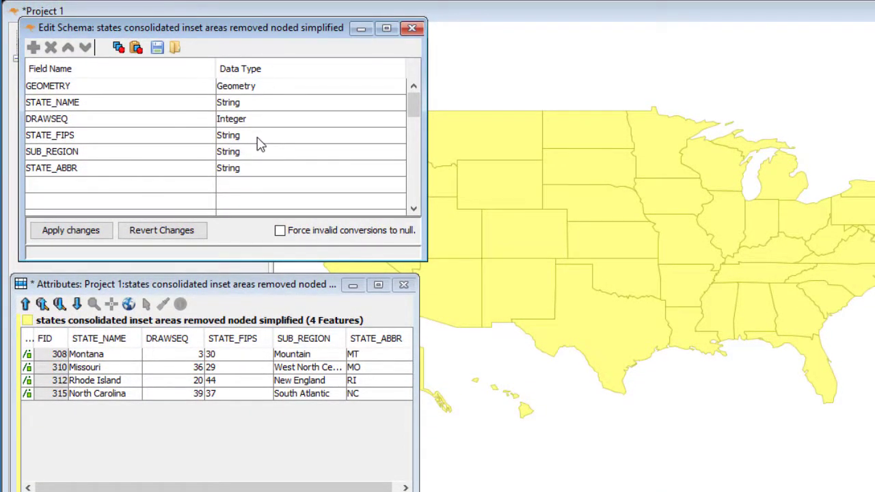
left_click(60, 190)
left_click(60, 184)
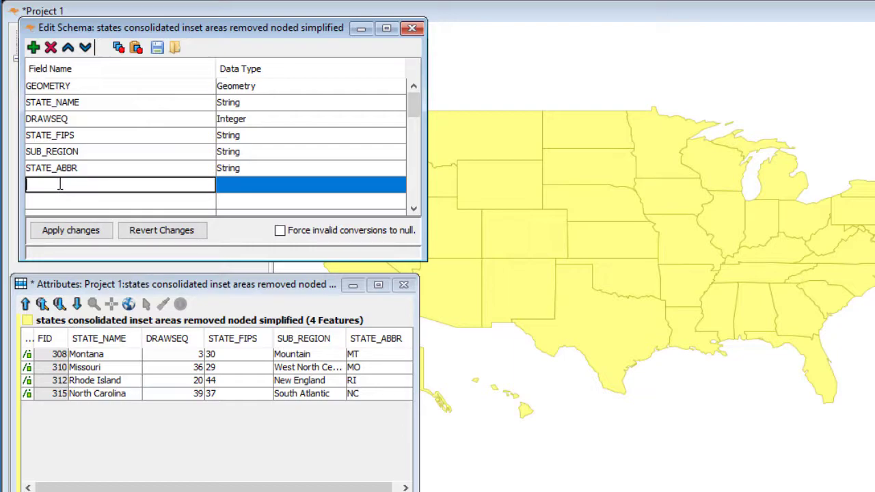
type("Region")
key("Return")
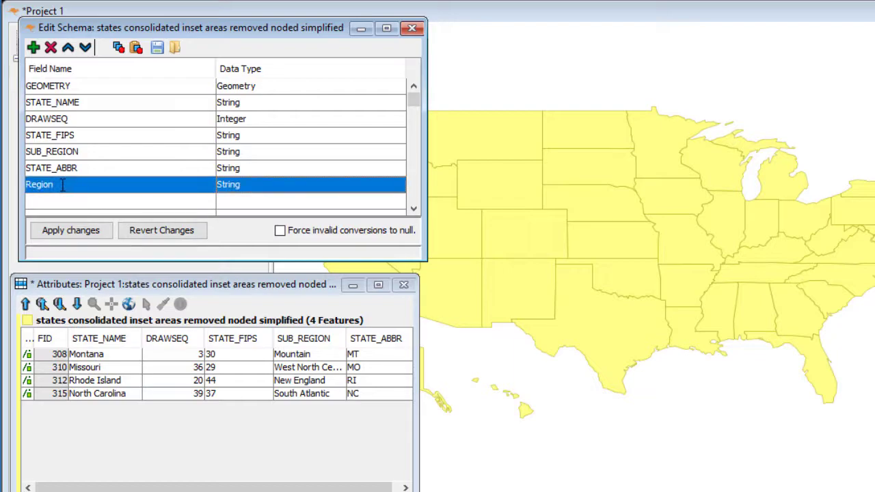
left_click(280, 192)
left_click(279, 192)
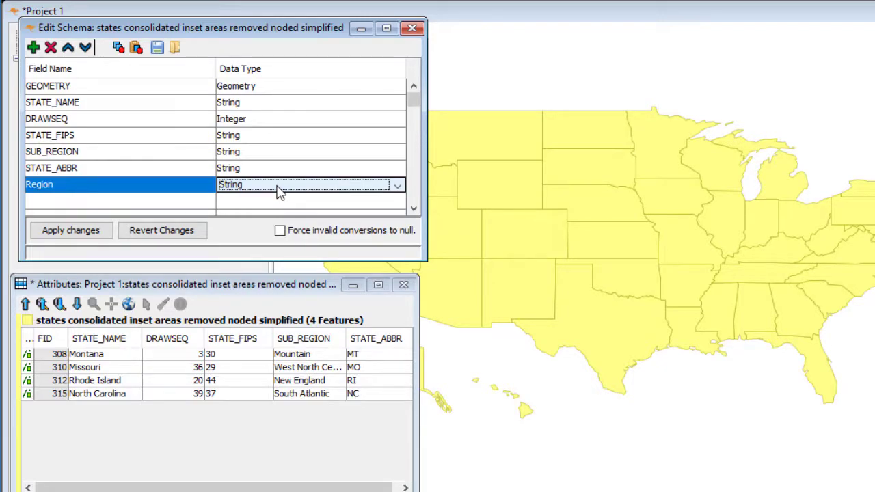
left_click(412, 28)
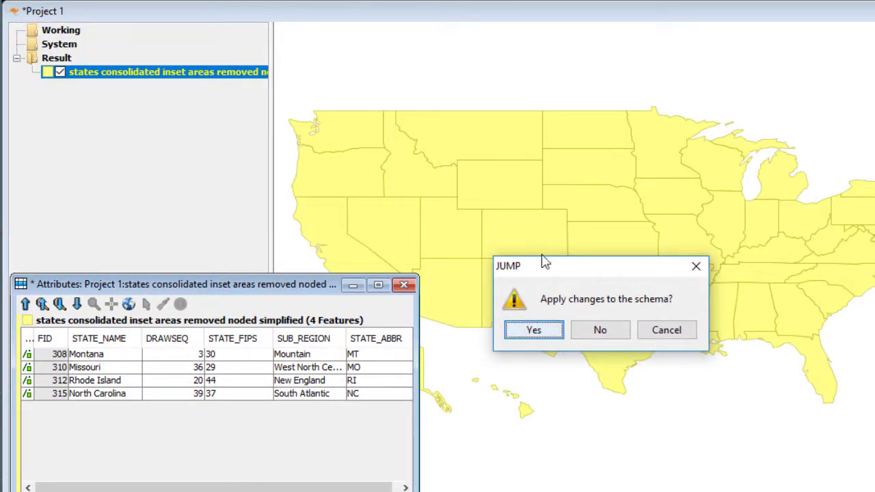
left_click(558, 333)
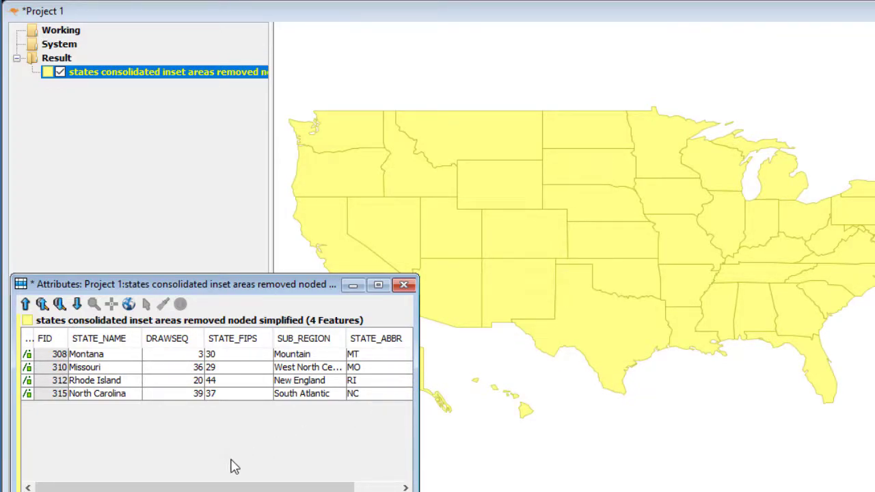
Set the Region attribute of the Montana row to West
left_click_drag(176, 489, 244, 489)
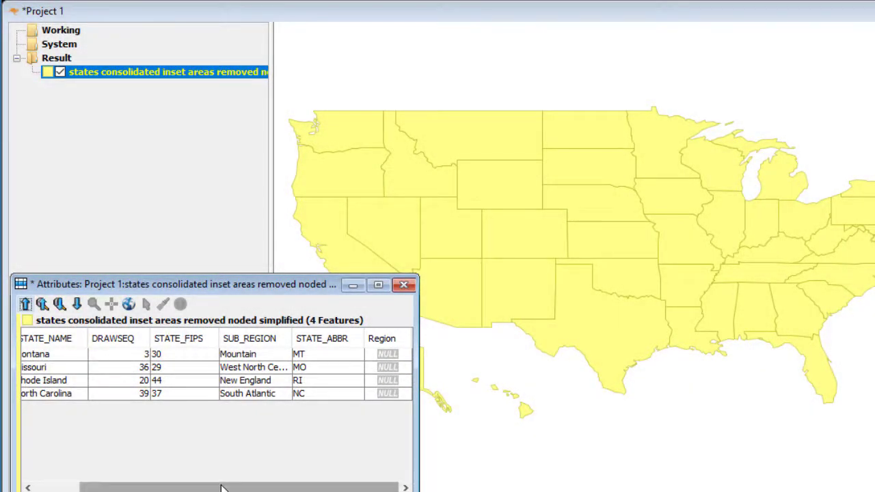
left_click_drag(221, 488, 176, 488)
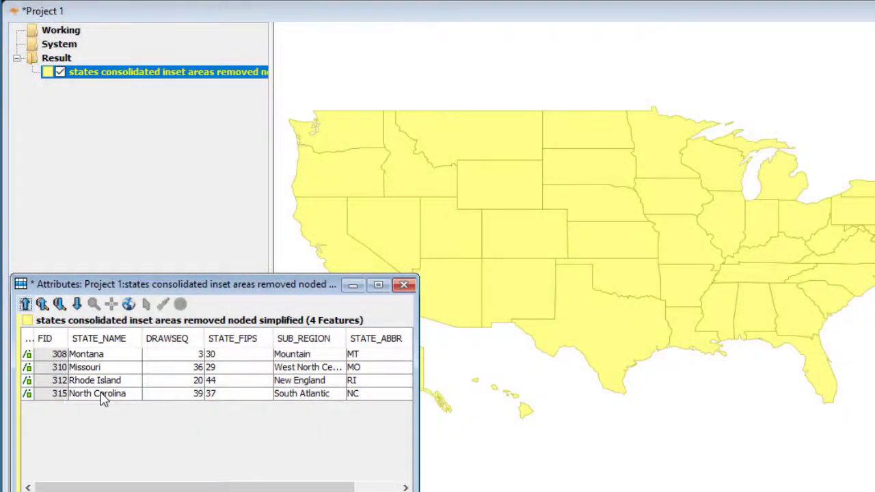
left_click_drag(112, 487, 205, 488)
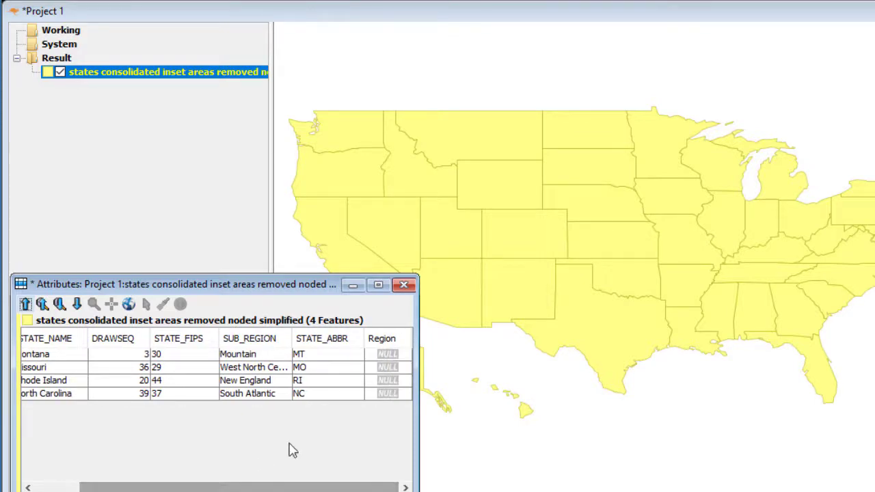
double_click(386, 354)
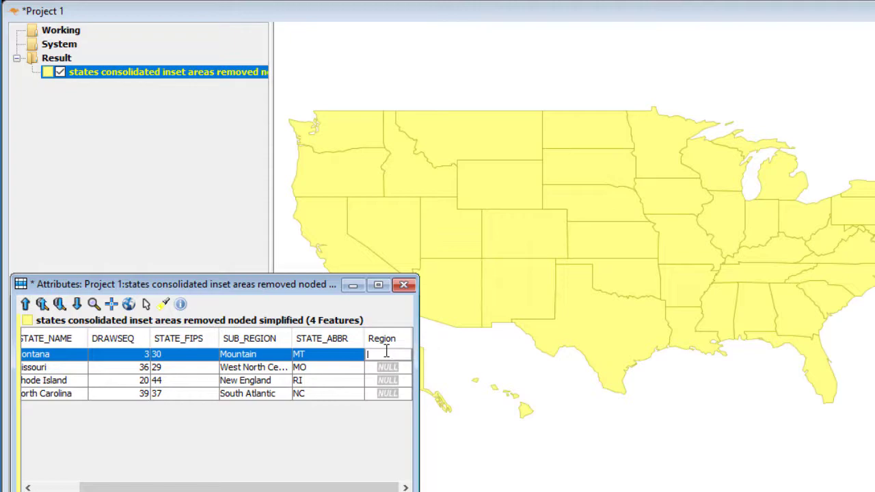
left_click(380, 369)
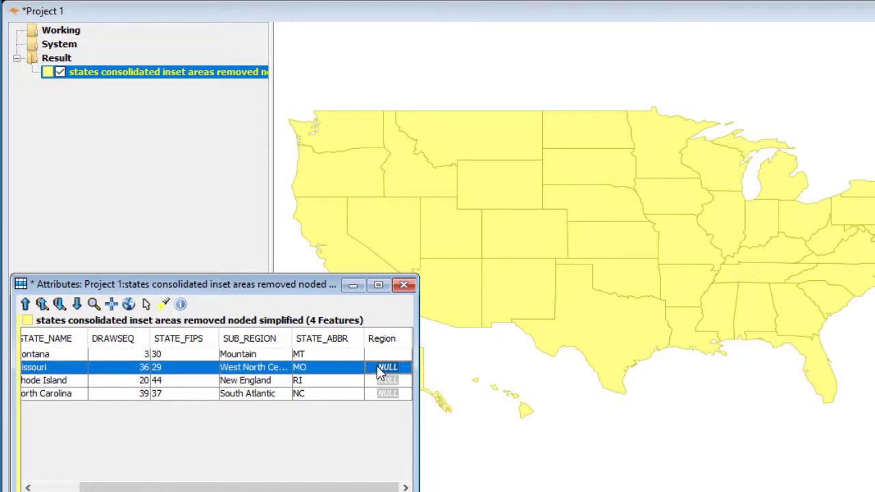
left_click(384, 396)
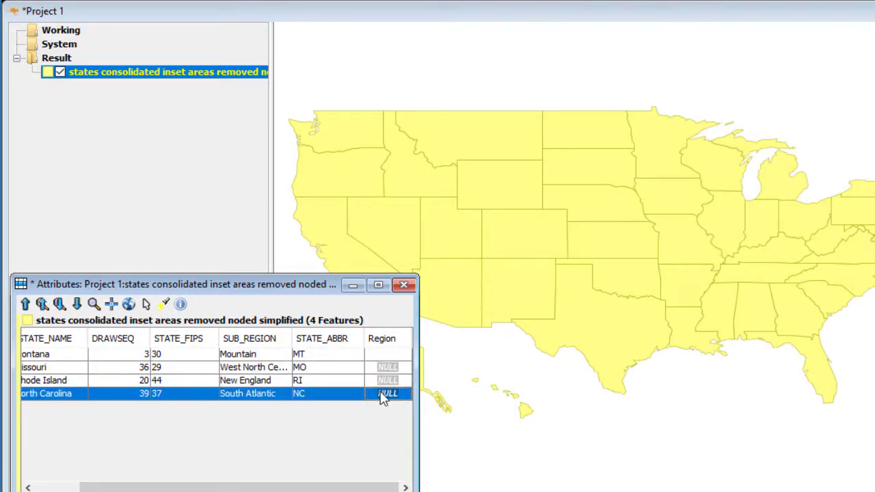
left_click(382, 357)
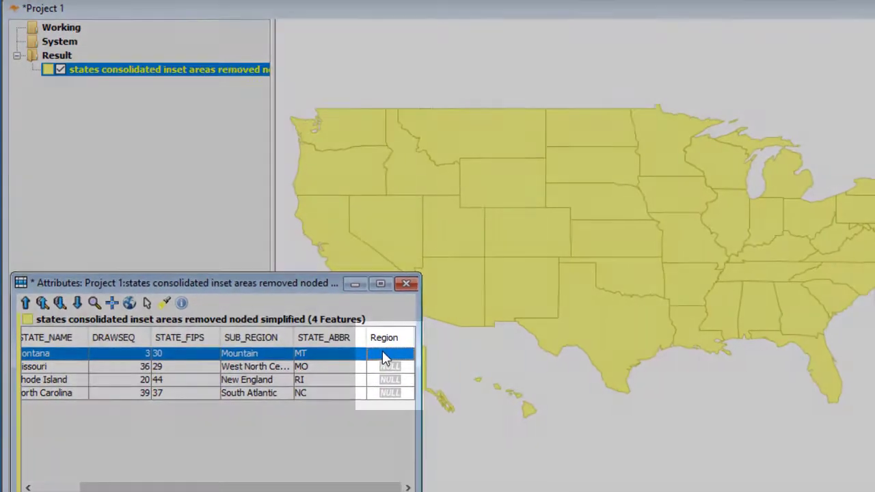
type("West")
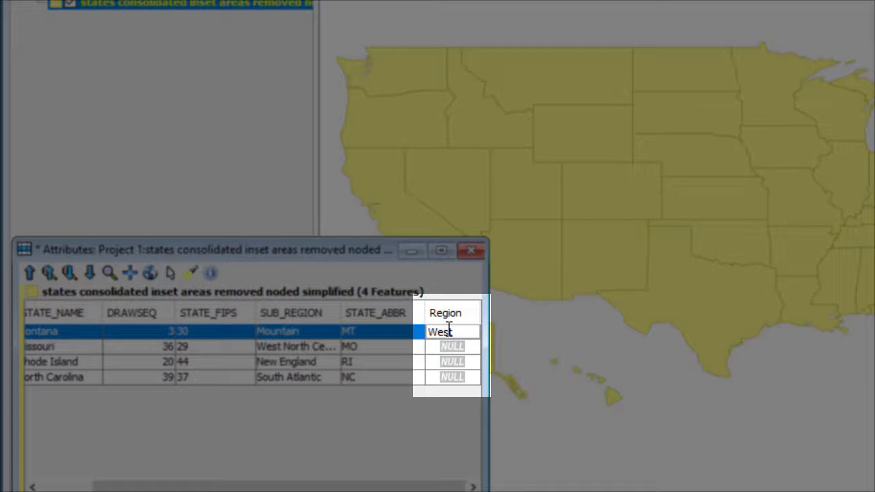
Fill in the Region attribute with Midwest for Missouri, Northeast for Rhode Island and South for North Carolina
double_click(453, 349)
type("Midwest")
key("Return")
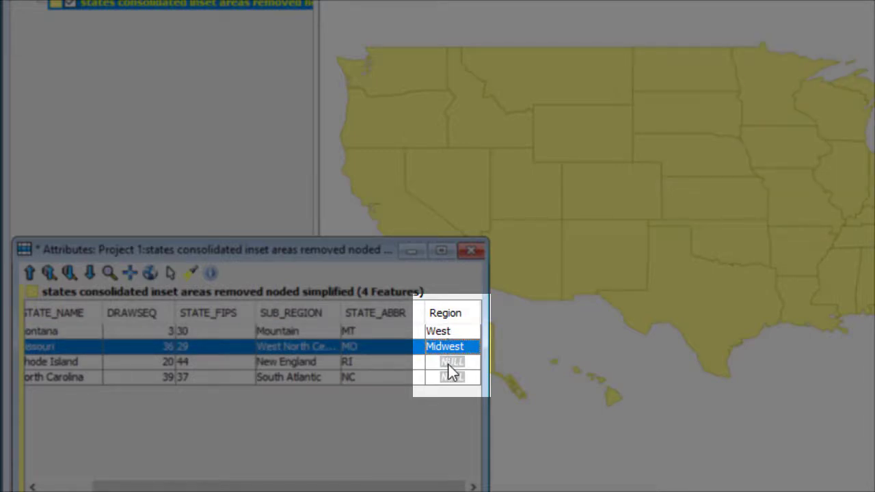
double_click(447, 363)
type("Northeast")
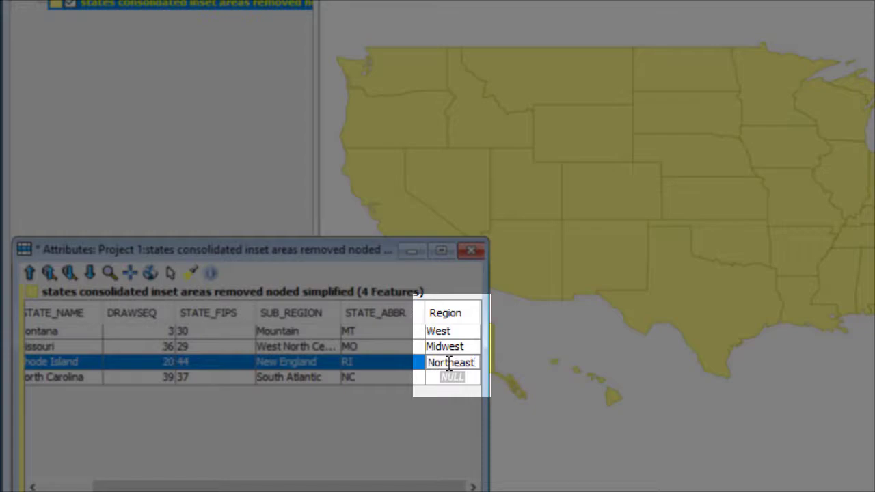
key("Return")
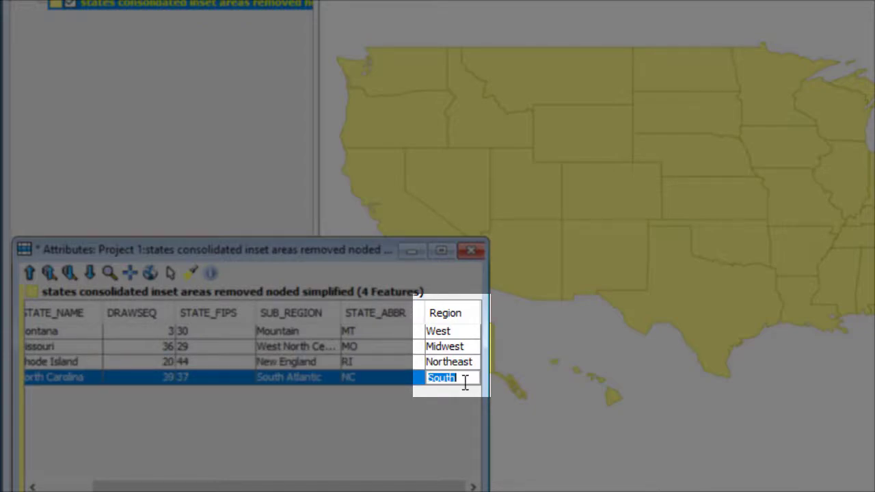
key("Return")
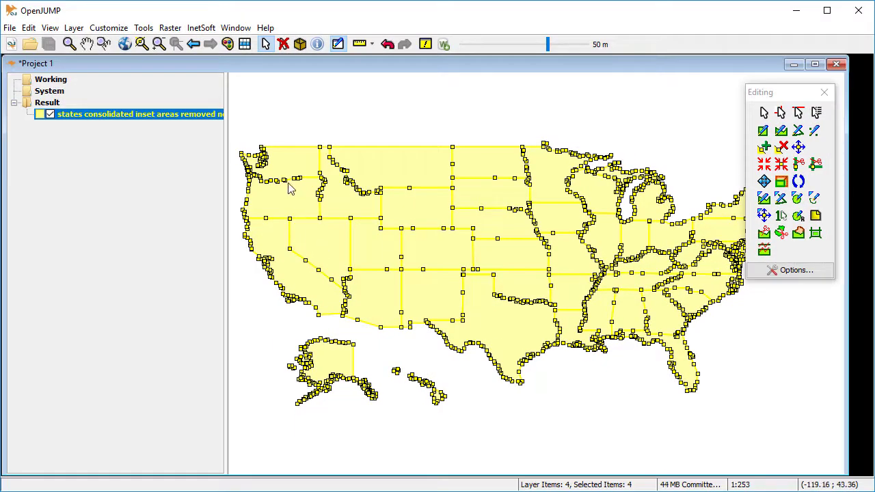
Convert the geometries of all selected region features to MultiPolygon
left_click(145, 30)
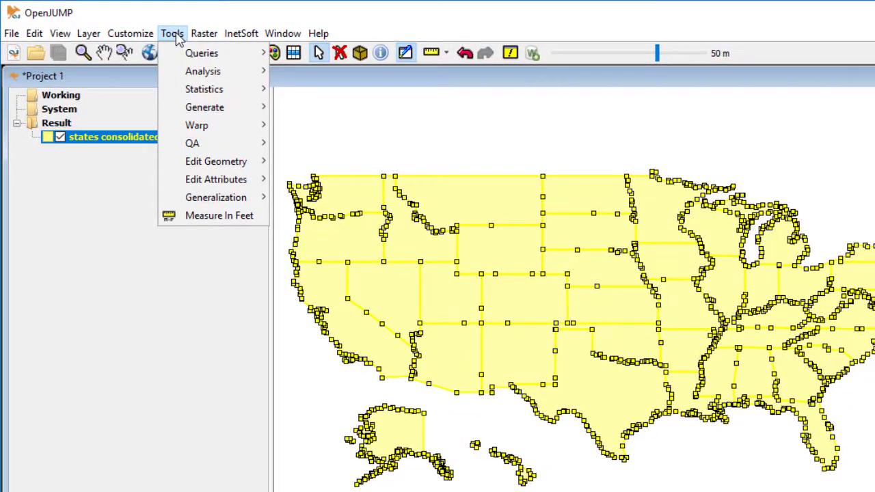
mouse_move(245, 170)
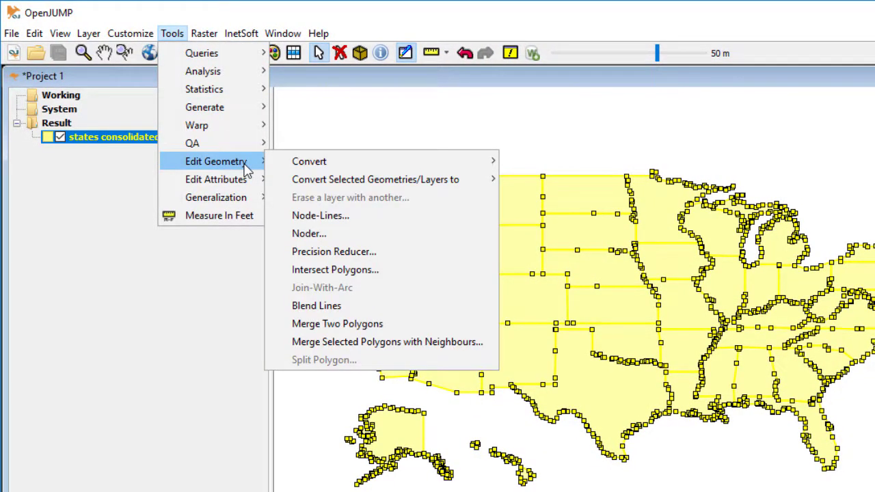
mouse_move(437, 188)
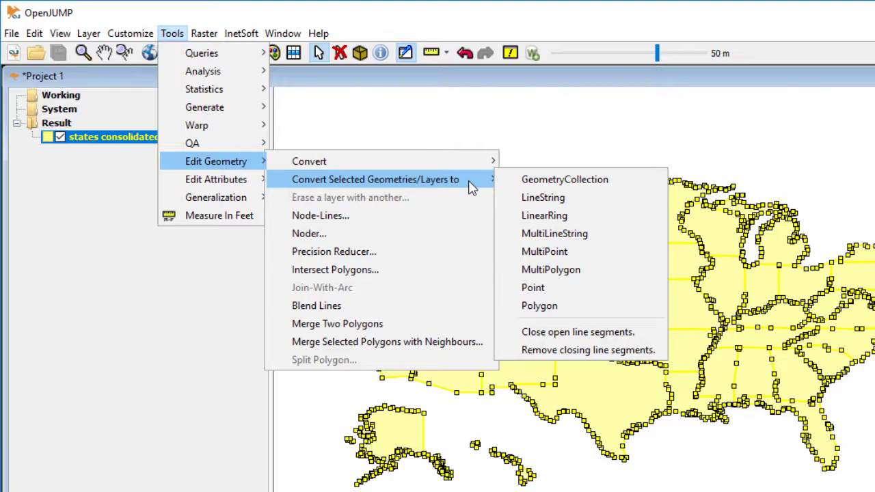
left_click(607, 272)
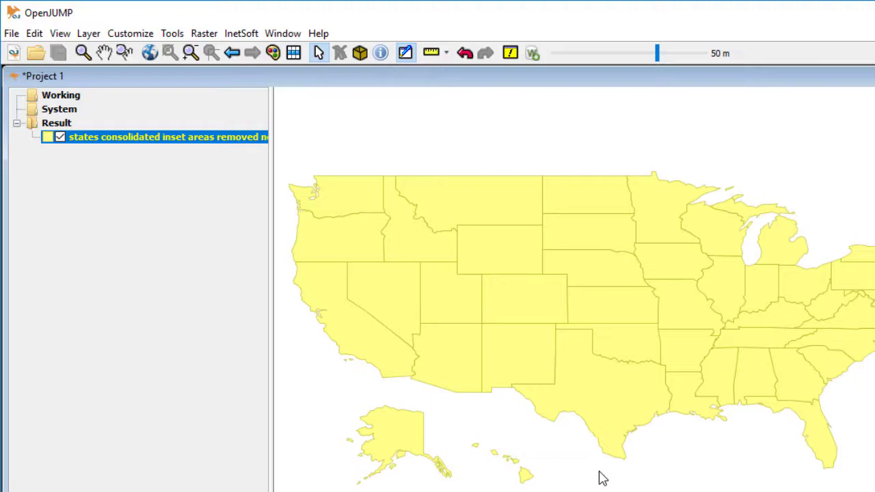
Start an InetSoft layer export and choose mapdata.xml in the server-config folder as the map file
left_click(241, 34)
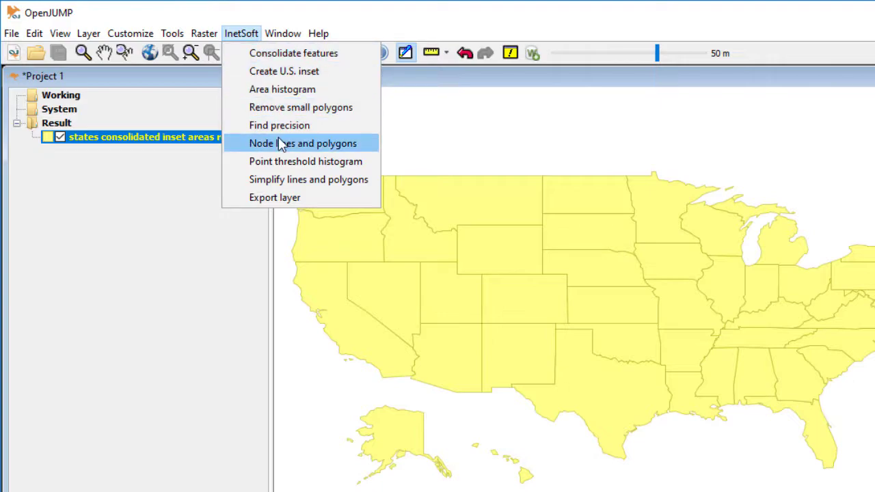
left_click(310, 200)
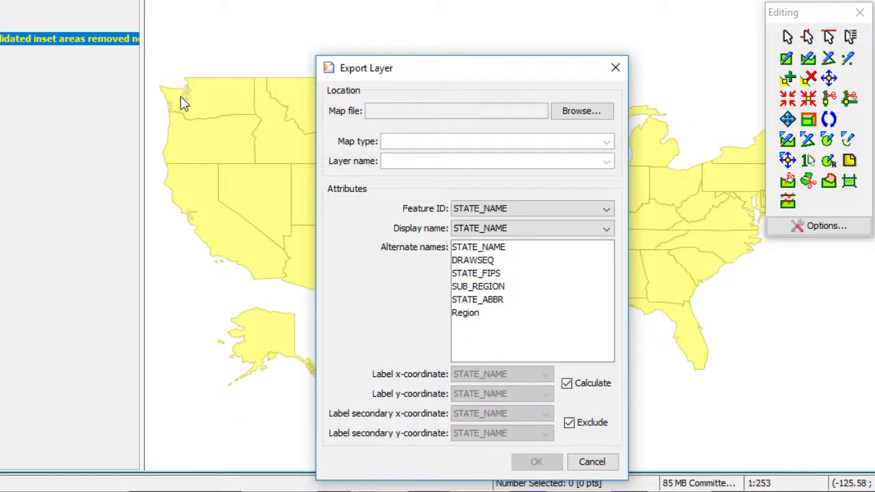
left_click(567, 113)
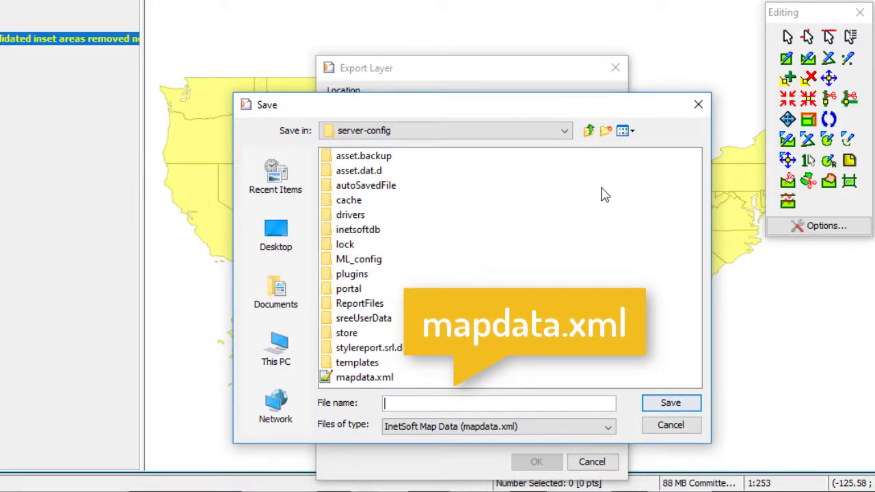
left_click(349, 380)
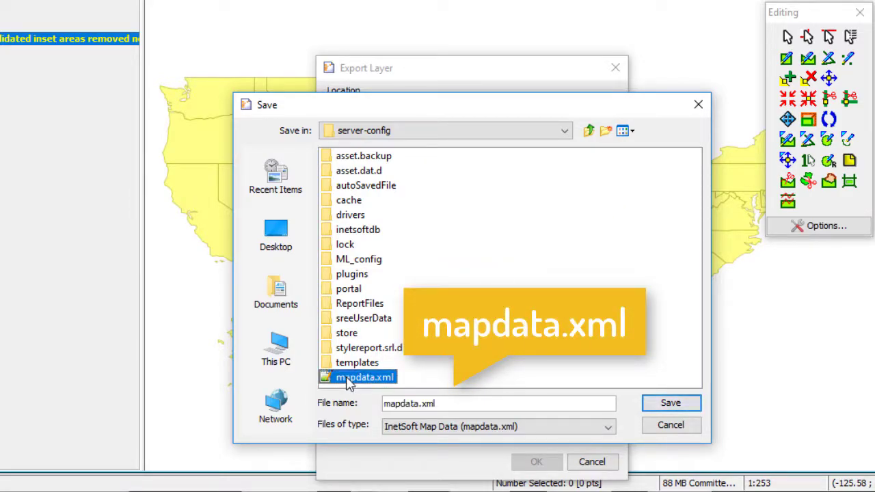
left_click(670, 404)
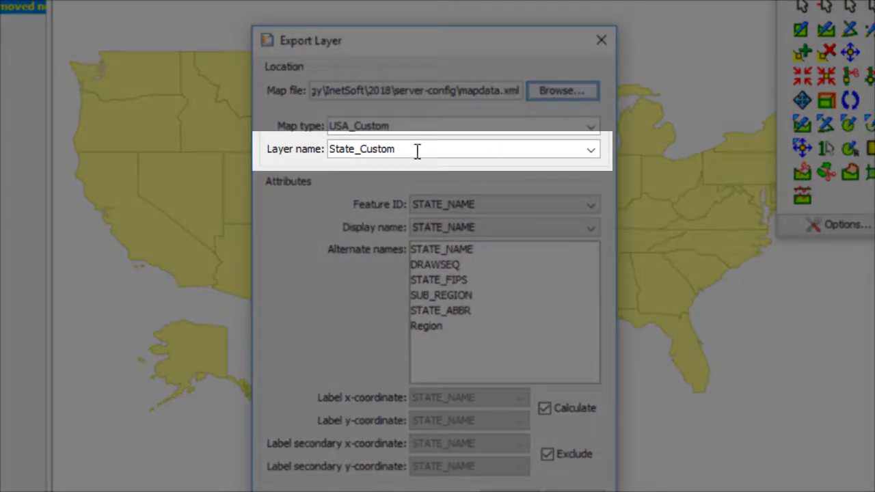
Name the export layer Region_Custom, use Region as both feature ID and display name, and export it
left_click_drag(353, 149, 326, 149)
type("Regio")
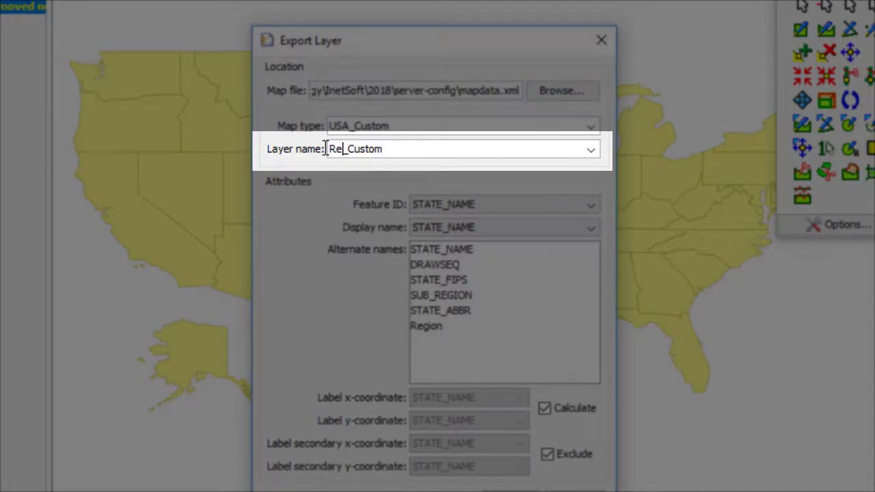
type("n")
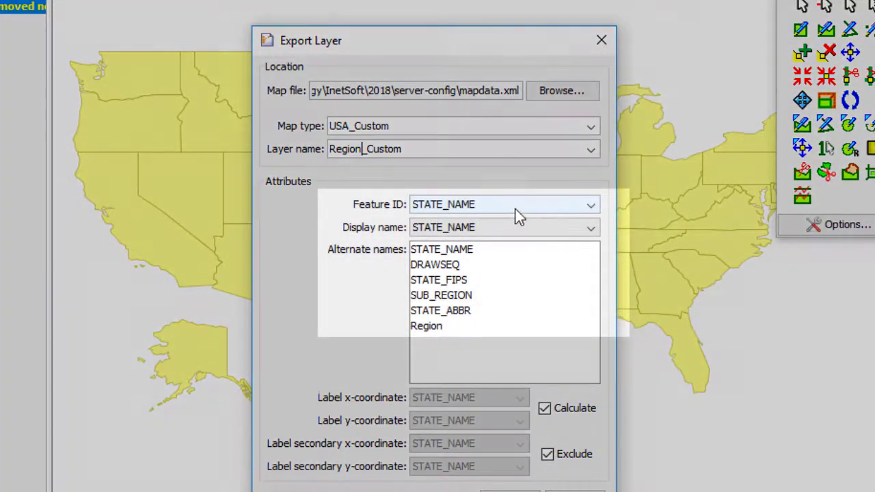
left_click(516, 207)
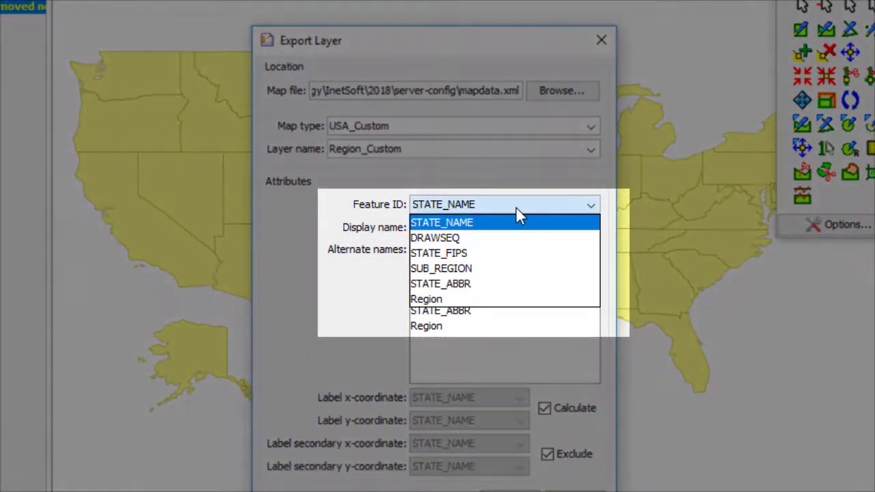
left_click(514, 298)
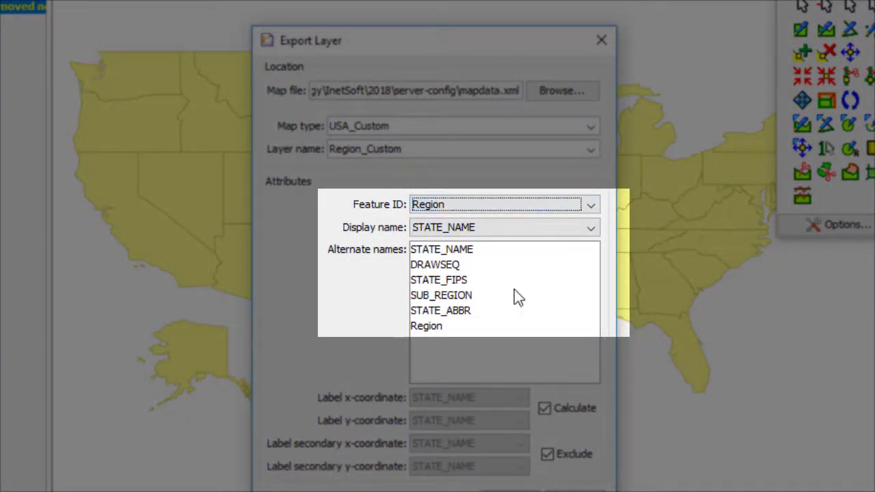
left_click(513, 228)
left_click(502, 320)
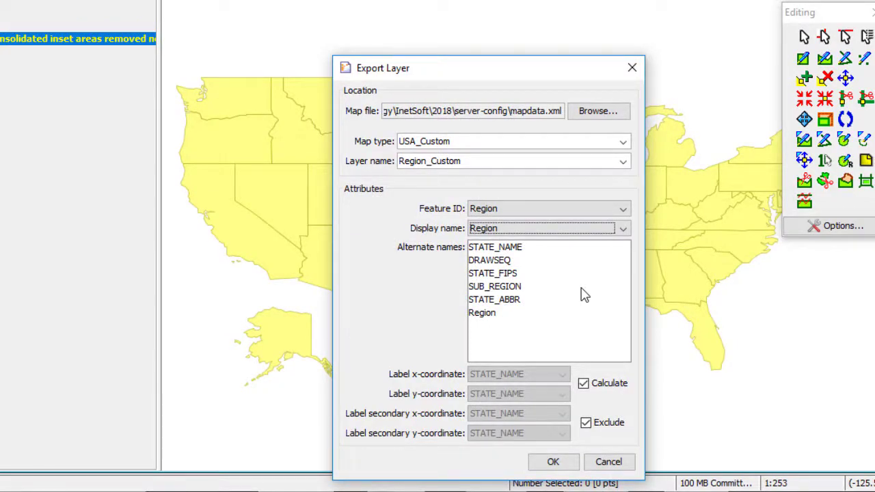
left_click(552, 462)
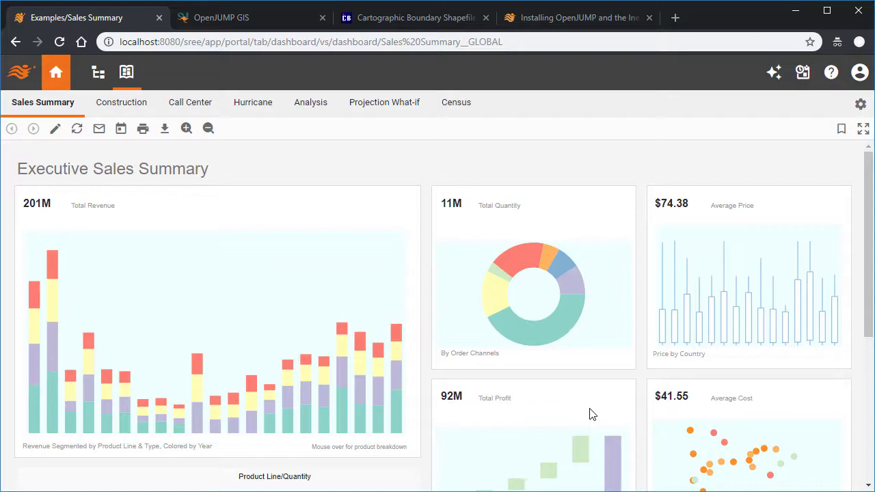
Create a new dashboard viewsheet based on the Census Data worksheet in the shared Examples folder
left_click(775, 75)
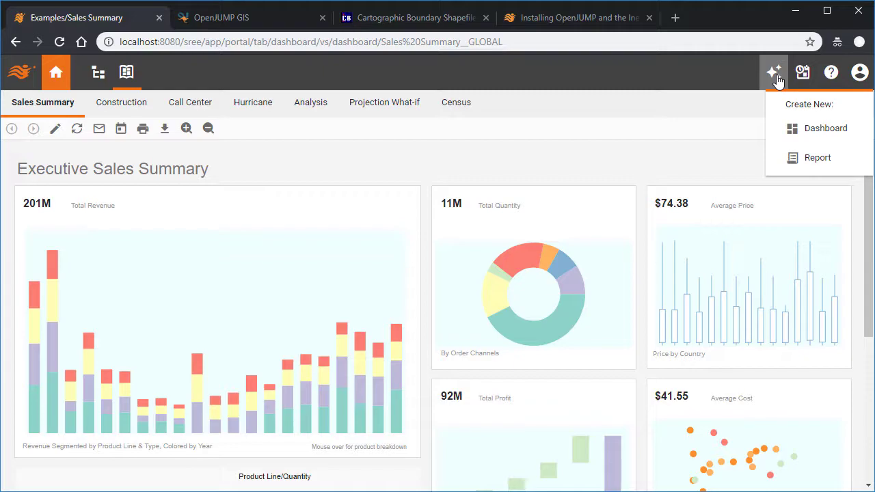
left_click(856, 137)
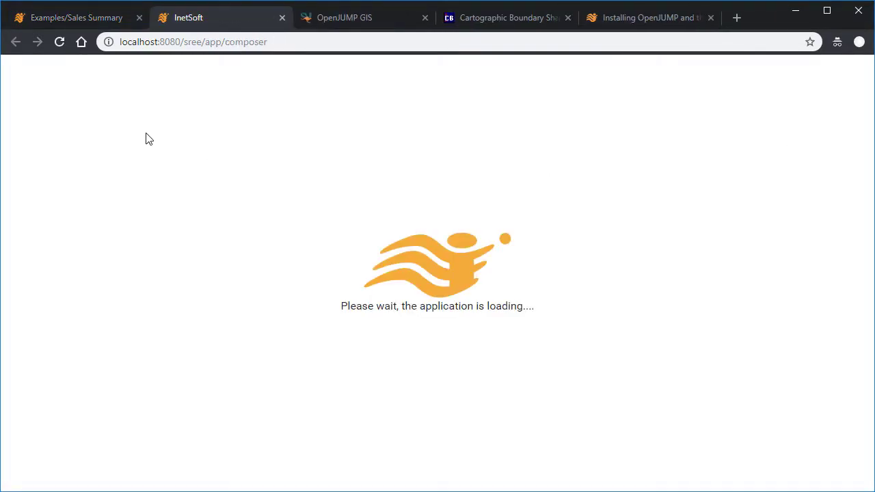
left_click(106, 80)
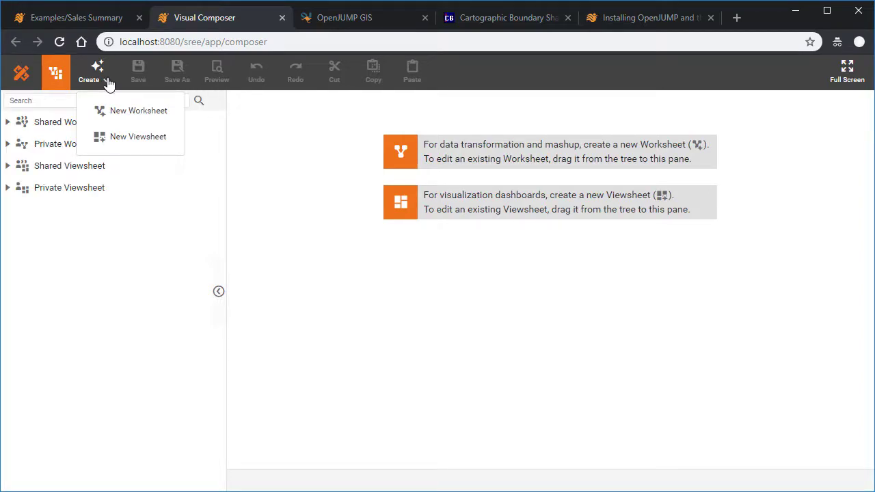
left_click(140, 137)
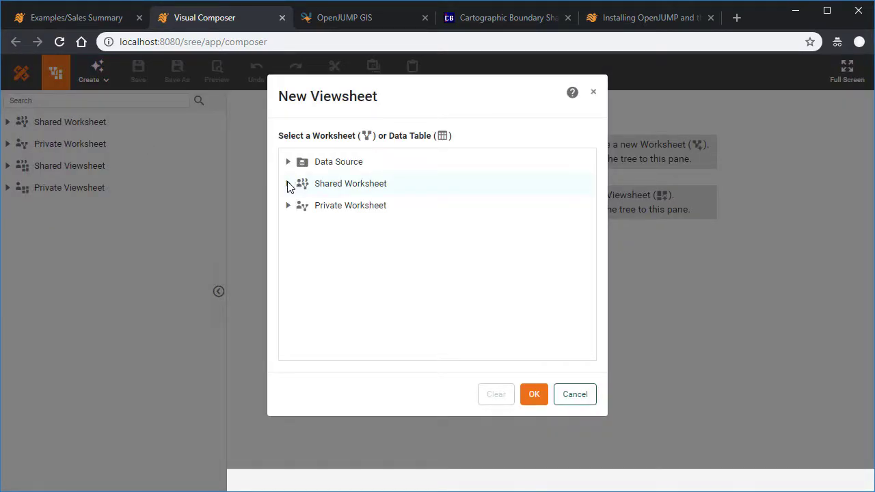
left_click(288, 184)
left_click(298, 205)
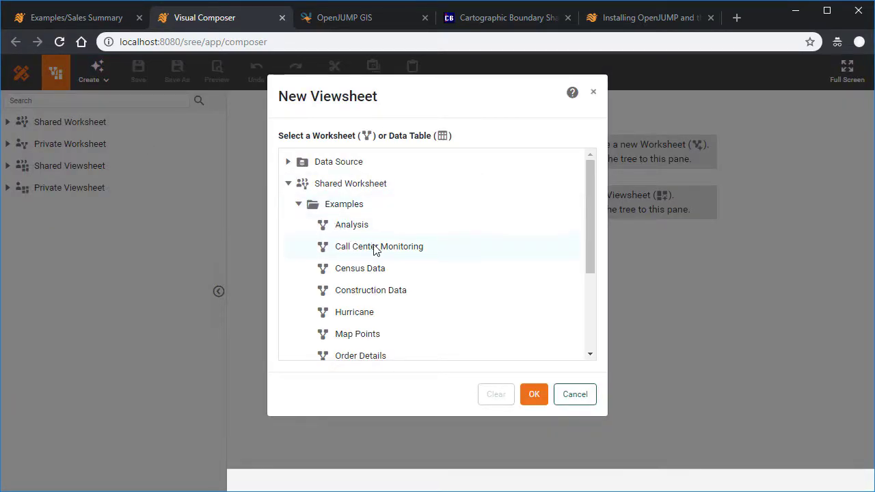
left_click(391, 269)
double_click(392, 269)
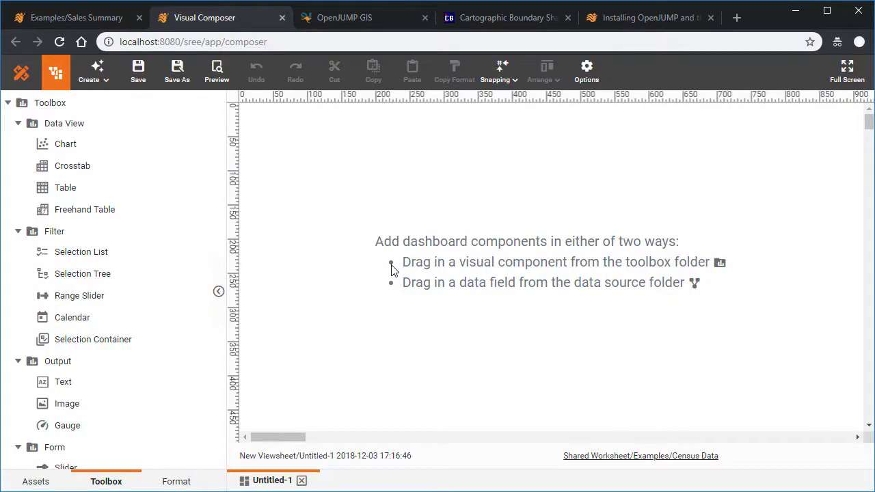
Add a chart to the viewsheet and open it for data binding with the Data table's dimensions expanded
left_click_drag(74, 168, 359, 168)
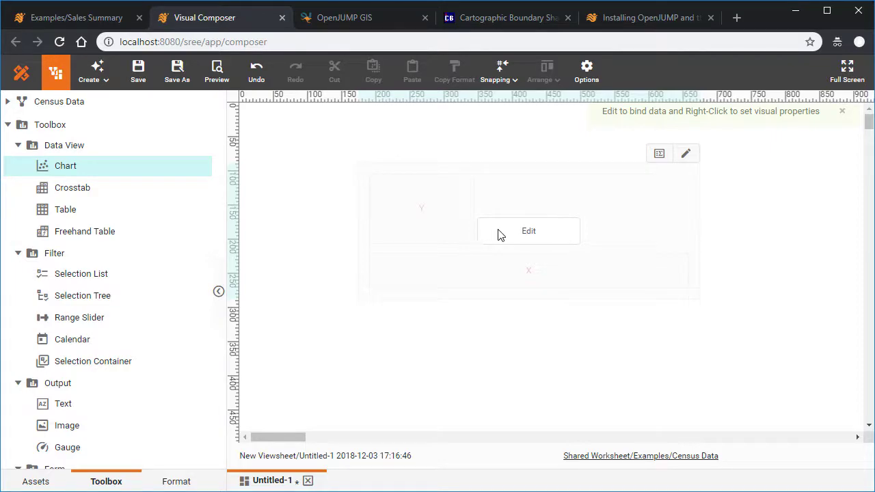
left_click(500, 233)
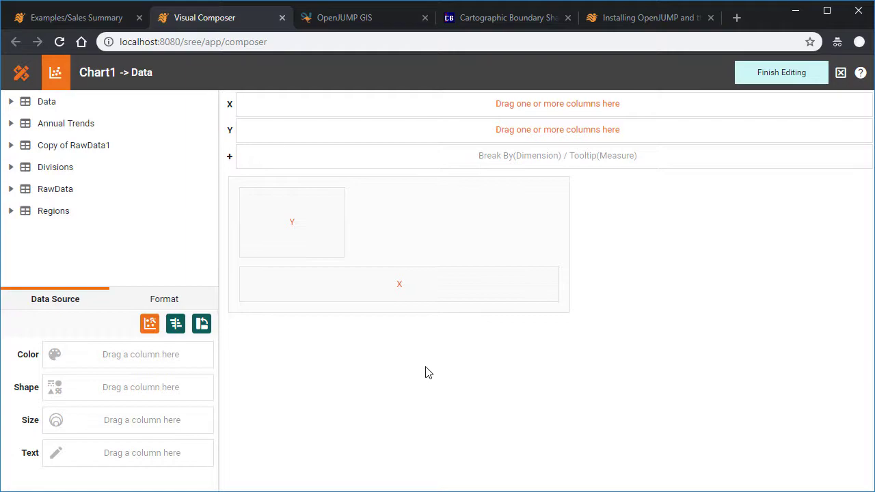
left_click(12, 102)
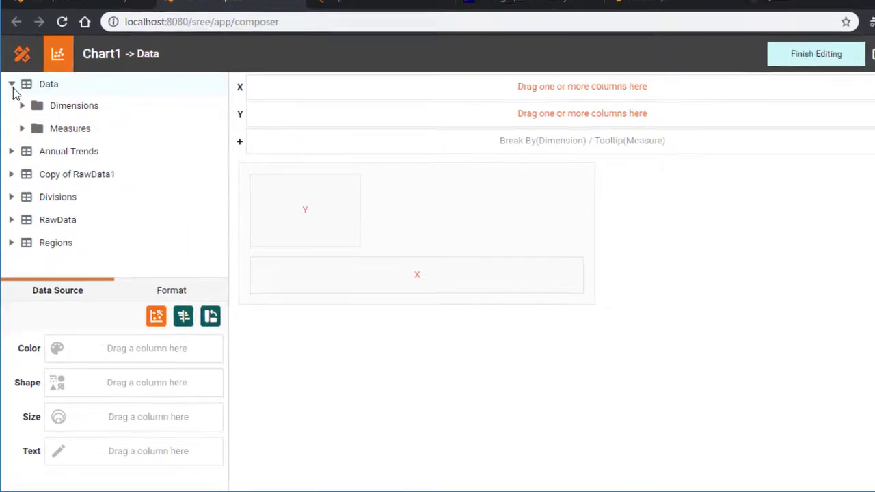
left_click(22, 109)
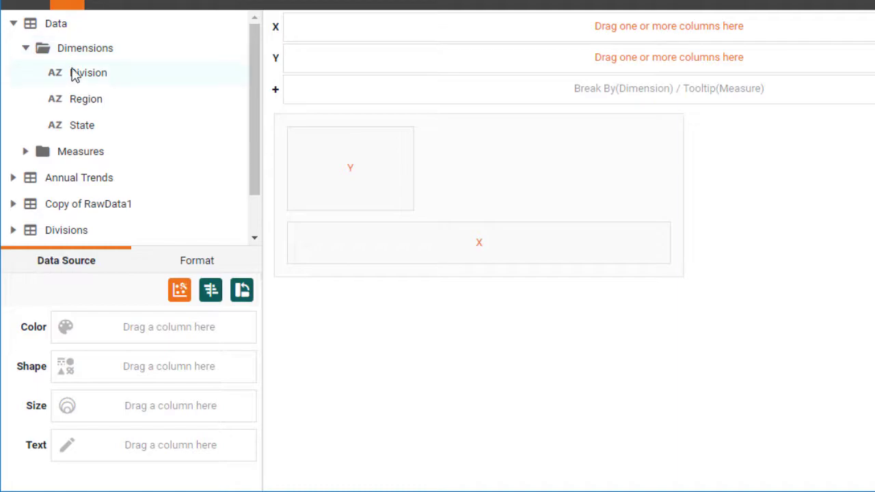
Set the Region dimension as geographic, using the USA_Custom map and the Region_Custom layer
right_click(130, 103)
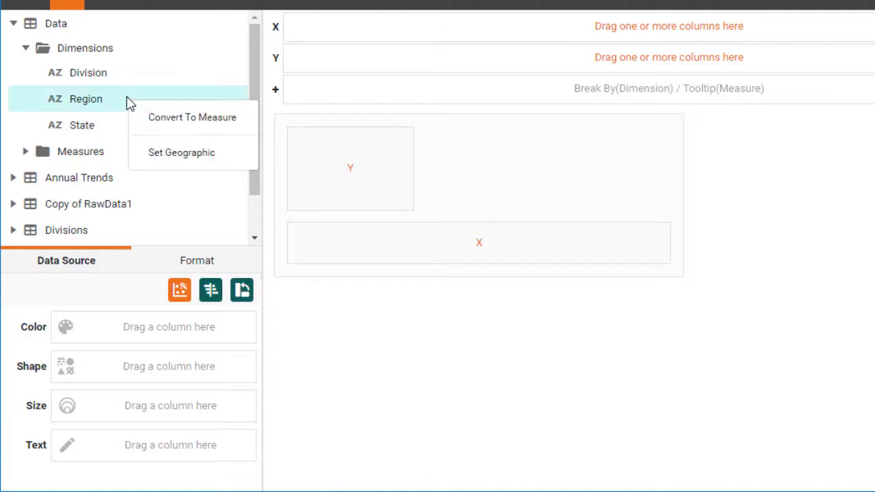
left_click(231, 152)
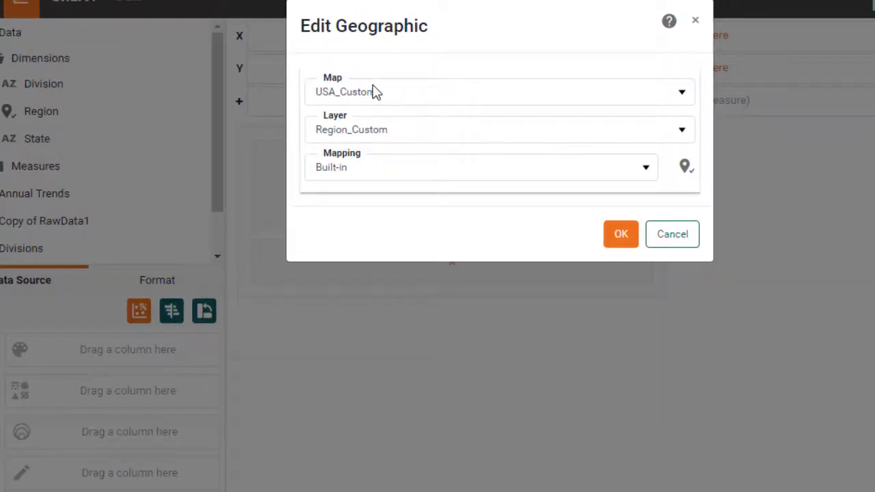
left_click(376, 93)
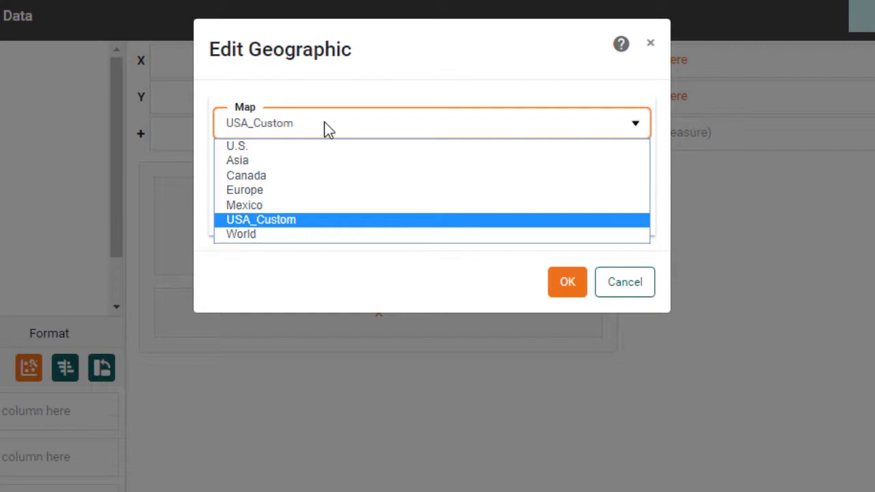
left_click(325, 125)
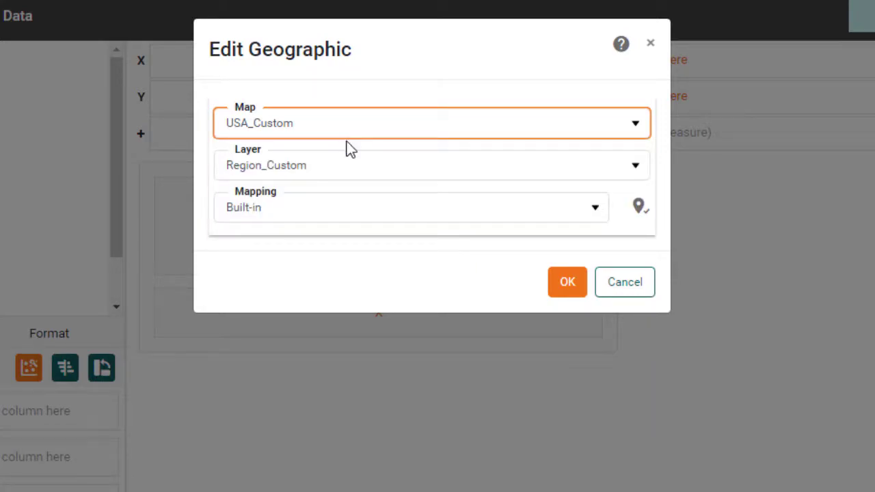
left_click(380, 165)
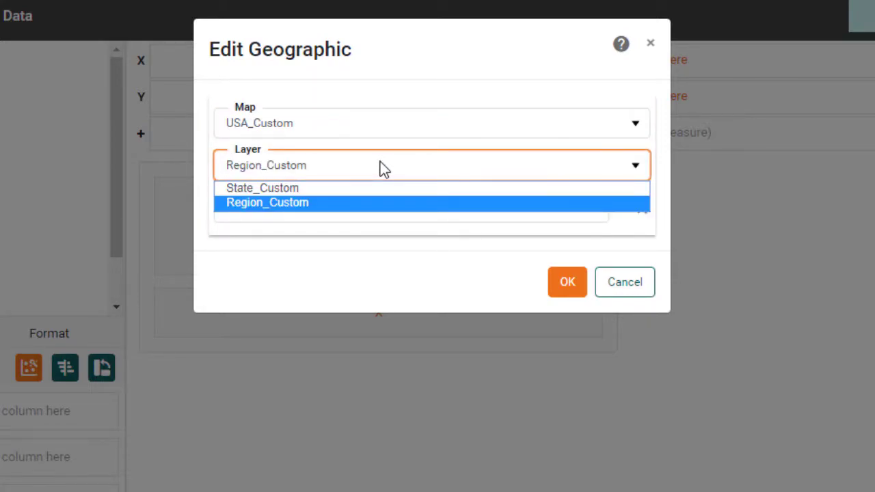
left_click(327, 203)
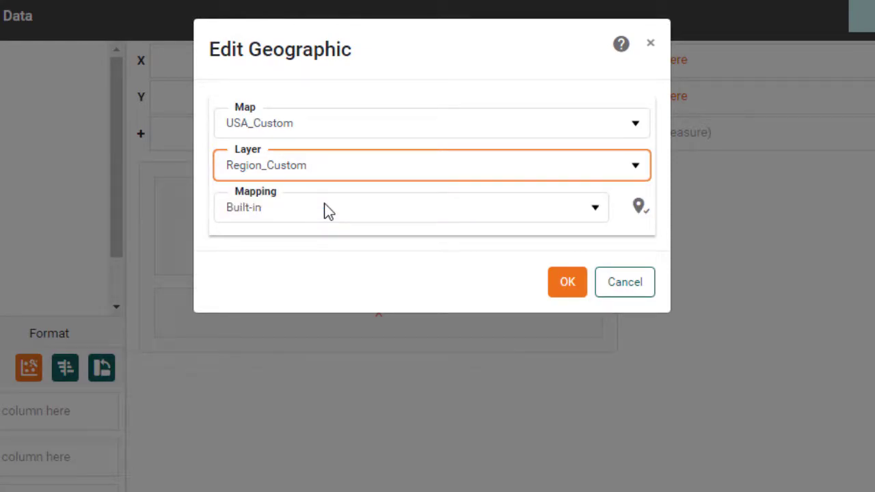
left_click(345, 171)
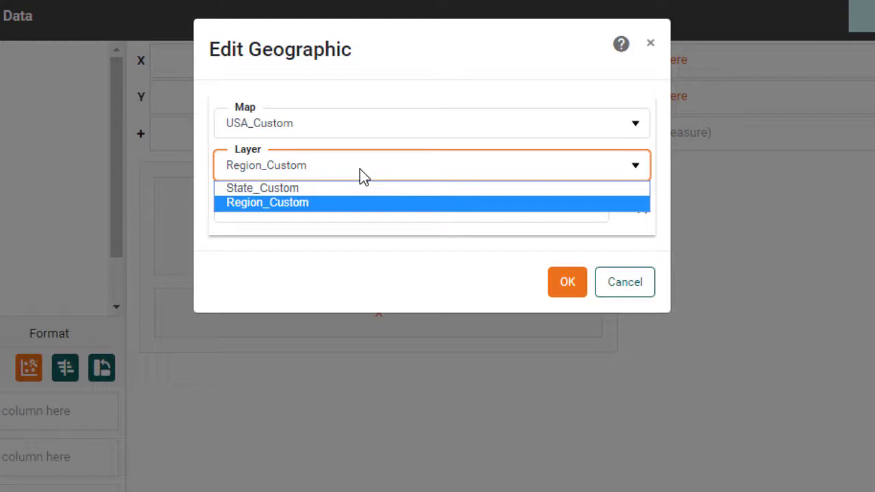
left_click(360, 169)
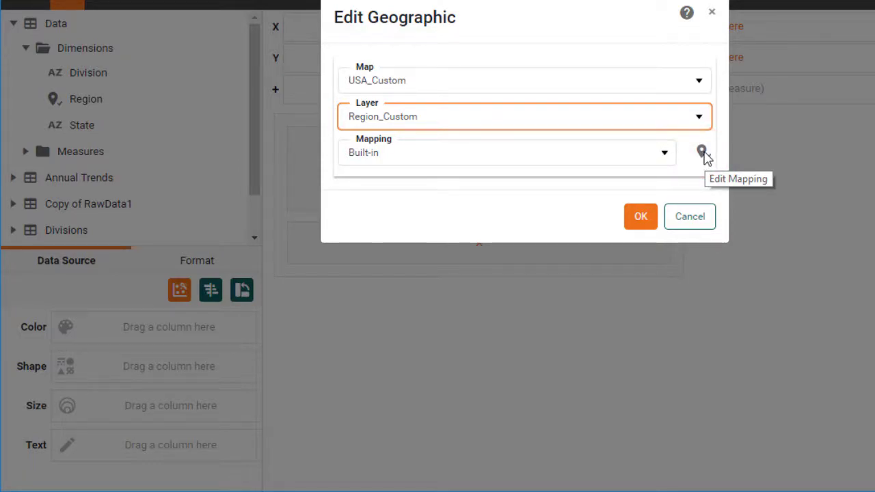
Review how the Region values are mapped to layer codes and accept the geographic settings
left_click(702, 153)
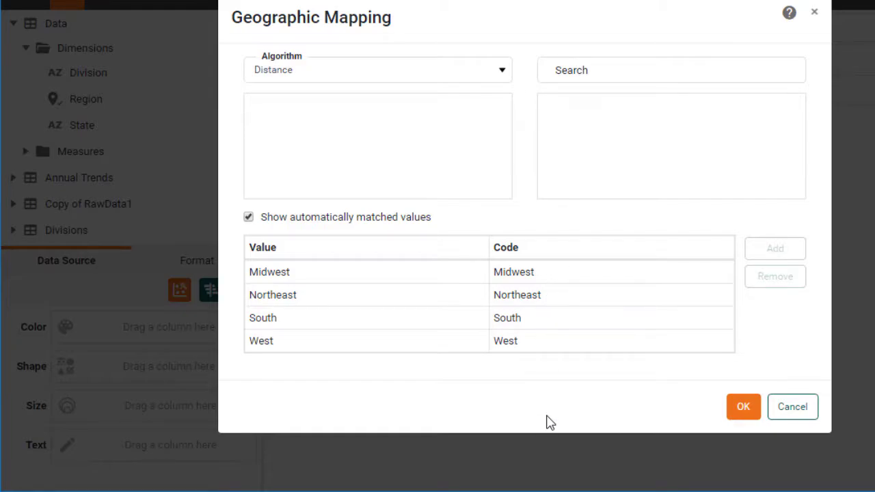
left_click(795, 419)
left_click(644, 218)
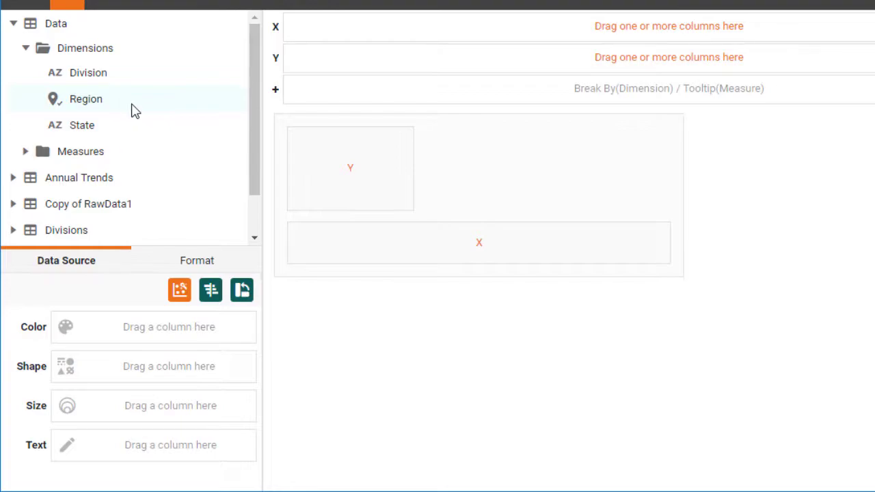
Set the chart type to Map and assign Region as its geographic field
left_click(186, 300)
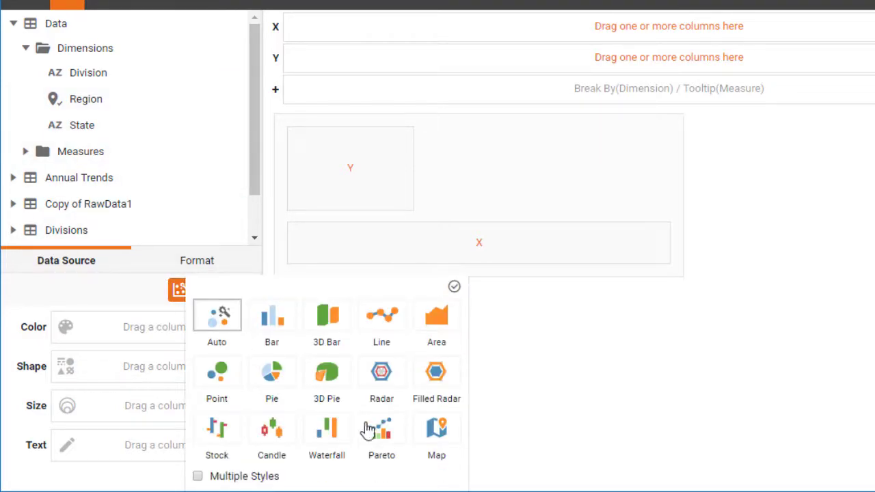
left_click(435, 438)
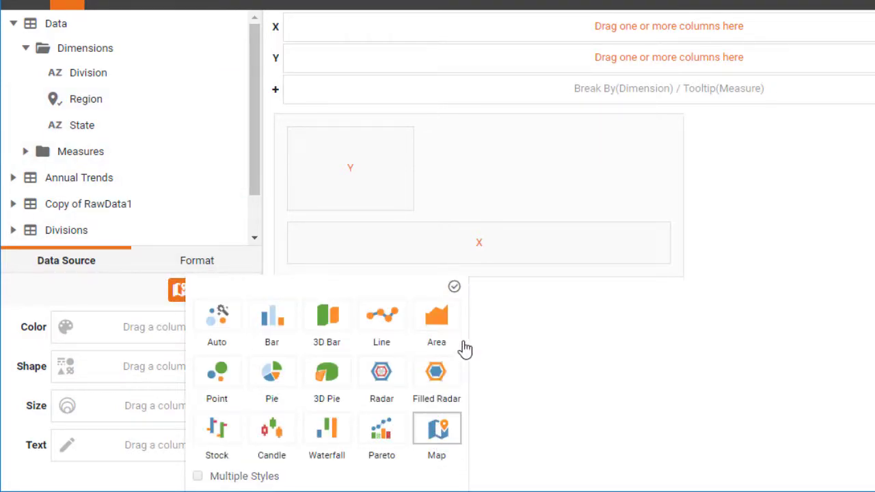
left_click(454, 287)
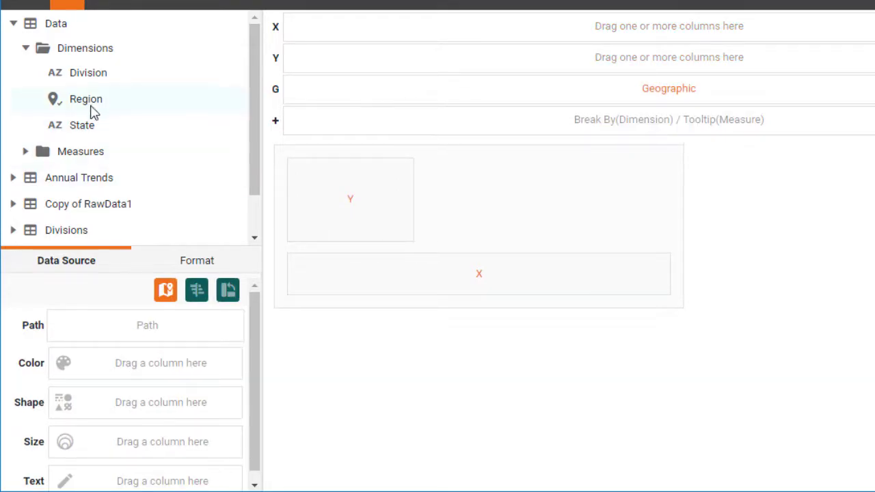
left_click_drag(84, 109, 341, 87)
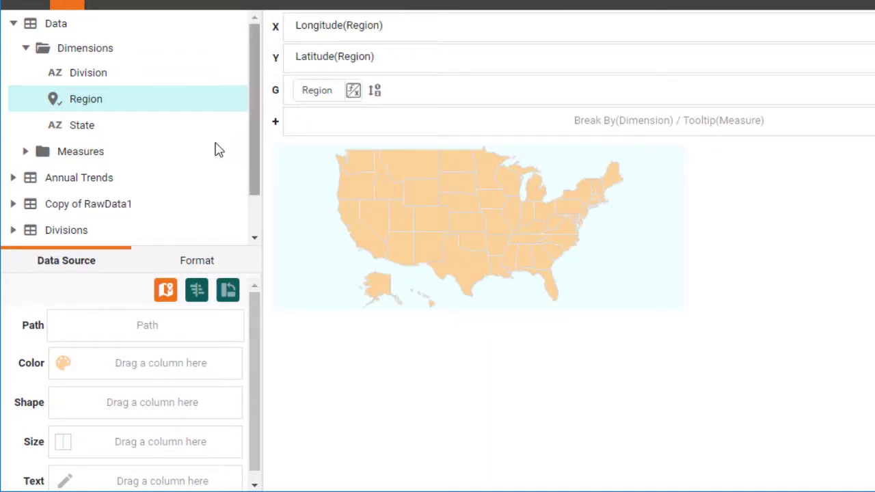
Color the map regions by the Federal spending measure
left_click(31, 151)
scroll(130, 138, "down", 3)
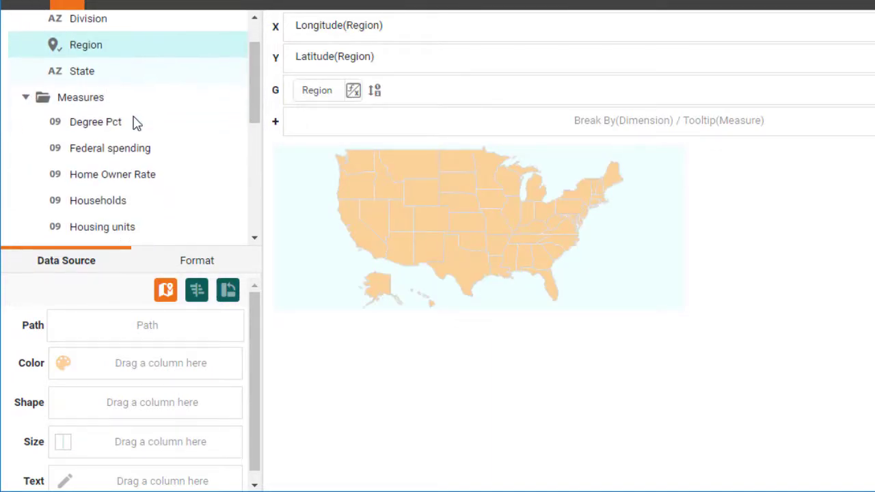
left_click_drag(111, 103, 111, 369)
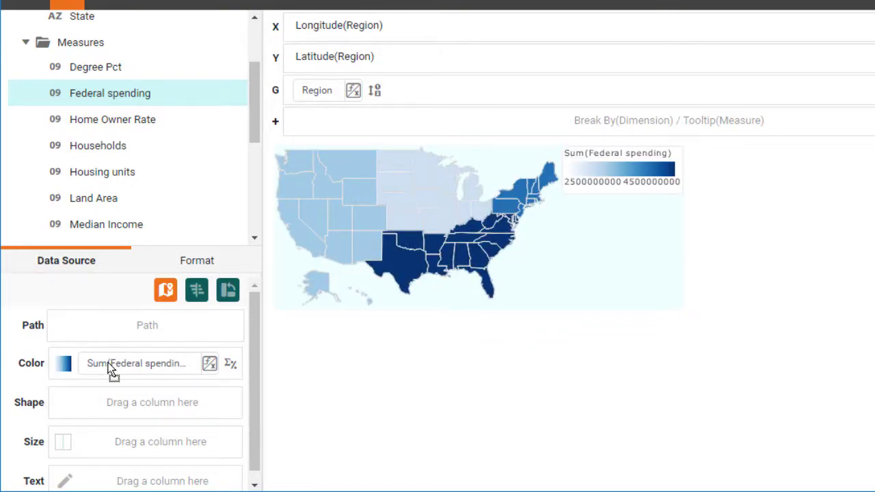
Dock the Federal spending legend below the map, then finish editing and stretch the chart to about 330 px tall
left_click(633, 151)
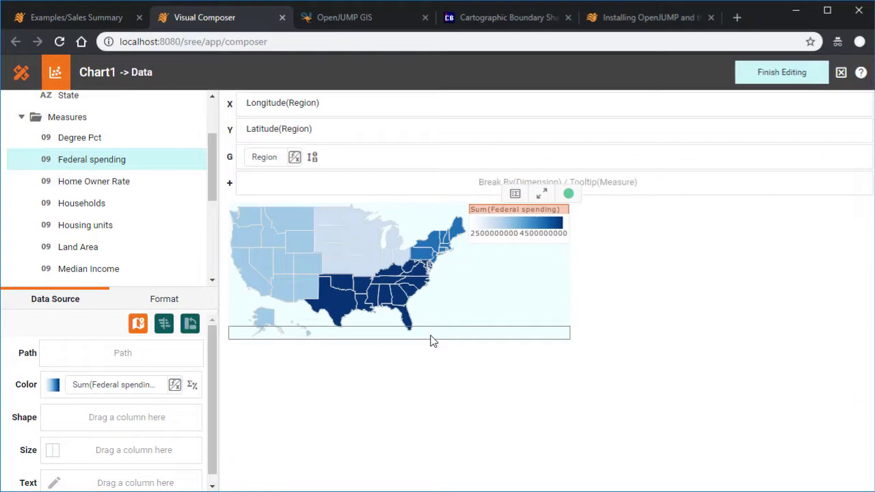
left_click_drag(432, 340, 433, 338)
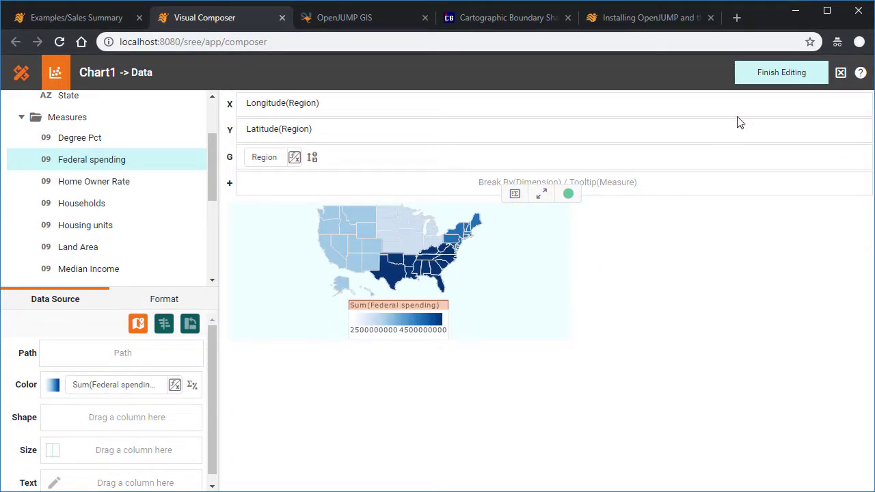
left_click(777, 72)
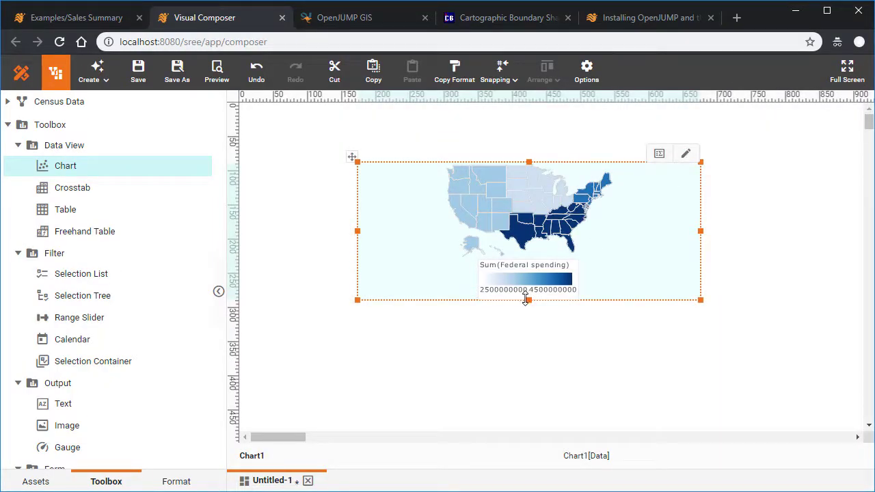
left_click_drag(528, 301, 527, 389)
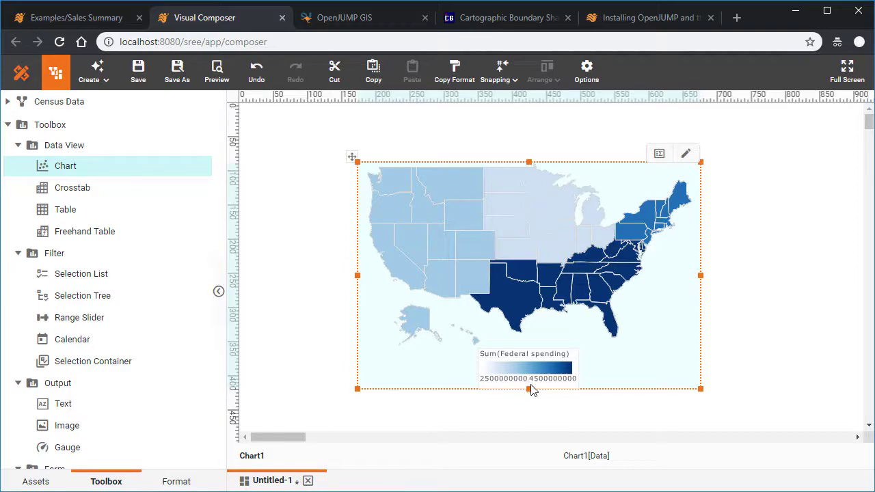
Format the Federal spending legend values as Number with the custom format #,###M
left_click(540, 381)
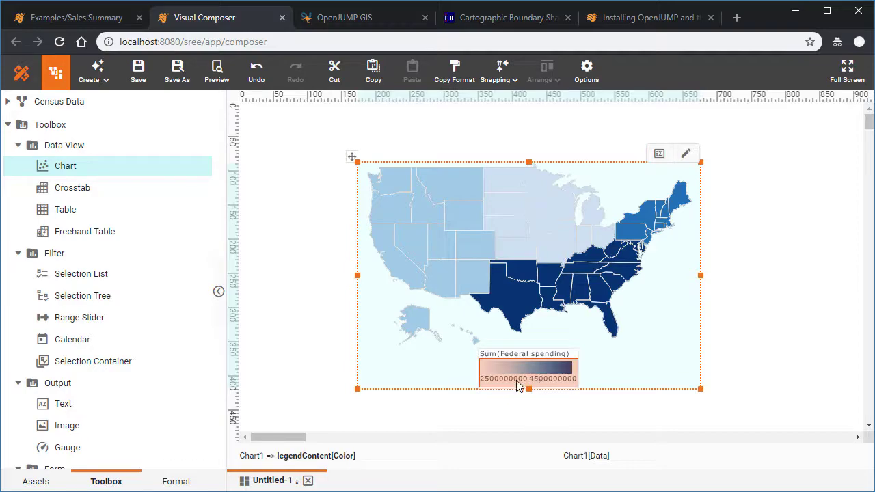
left_click(177, 482)
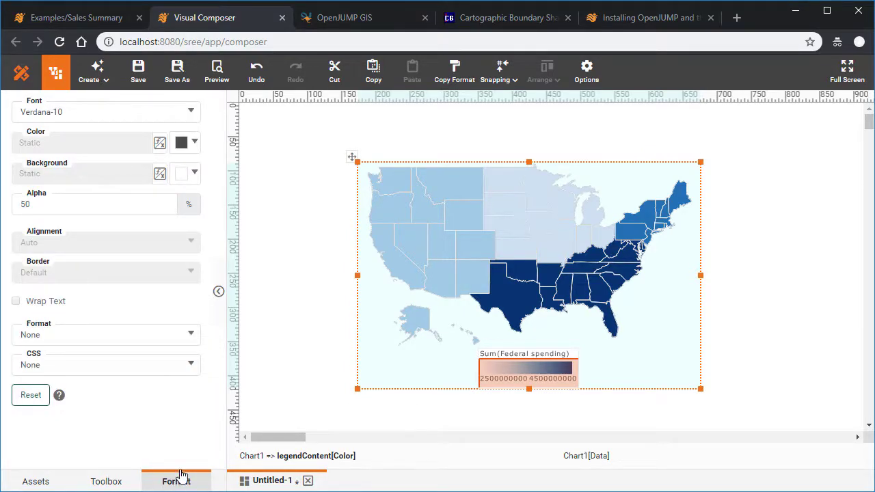
left_click(197, 335)
left_click(337, 366)
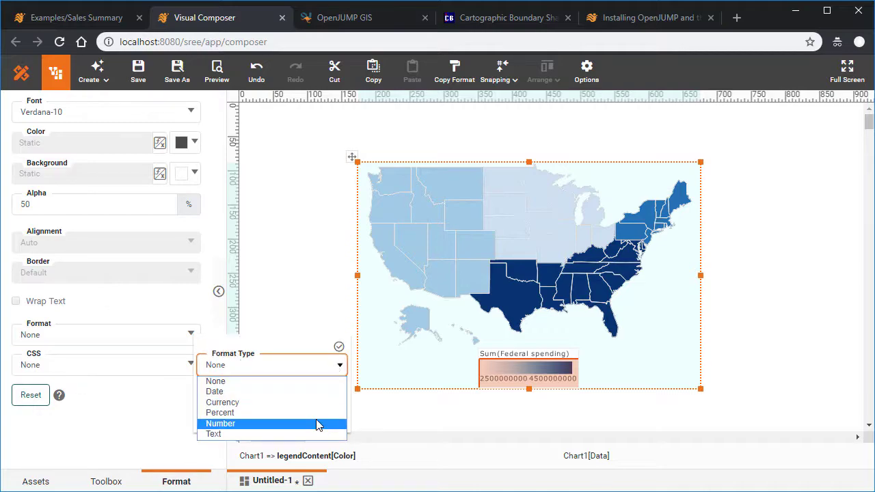
left_click(318, 423)
left_click(338, 393)
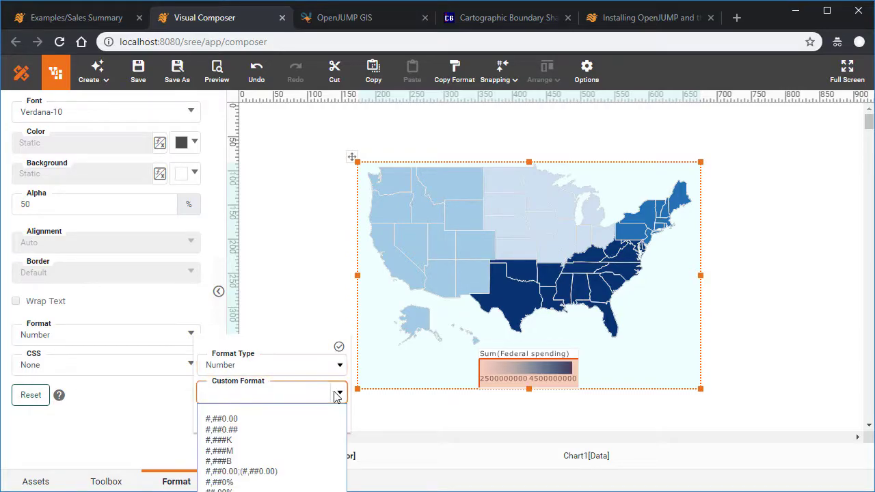
left_click(307, 452)
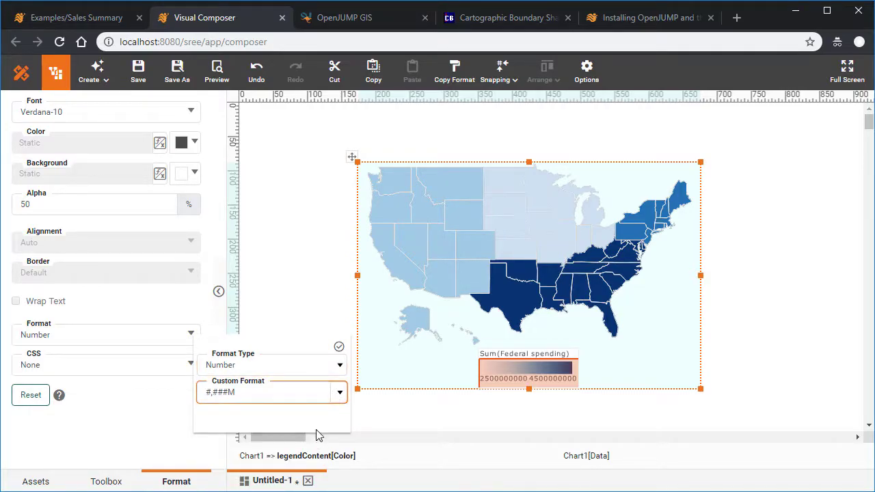
left_click(339, 347)
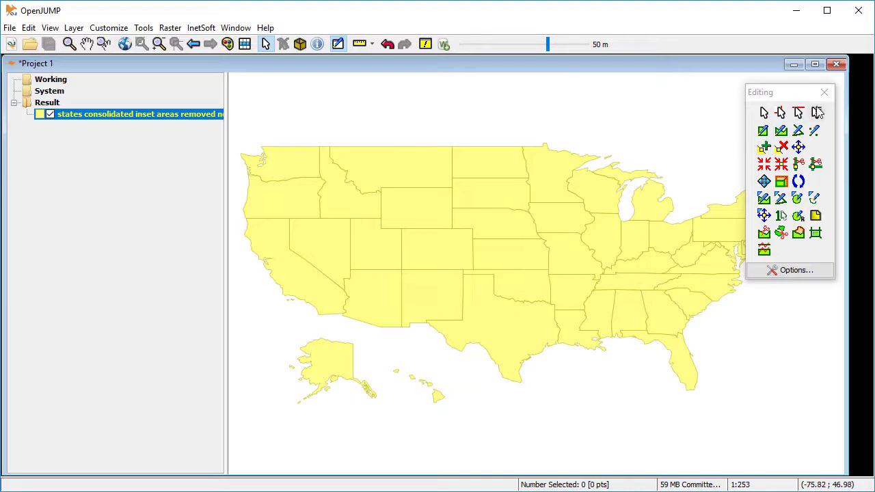
Switch to OpenJUMP, close the modified project without saving it, and load states.shp from the USA_adm folder
left_click(836, 64)
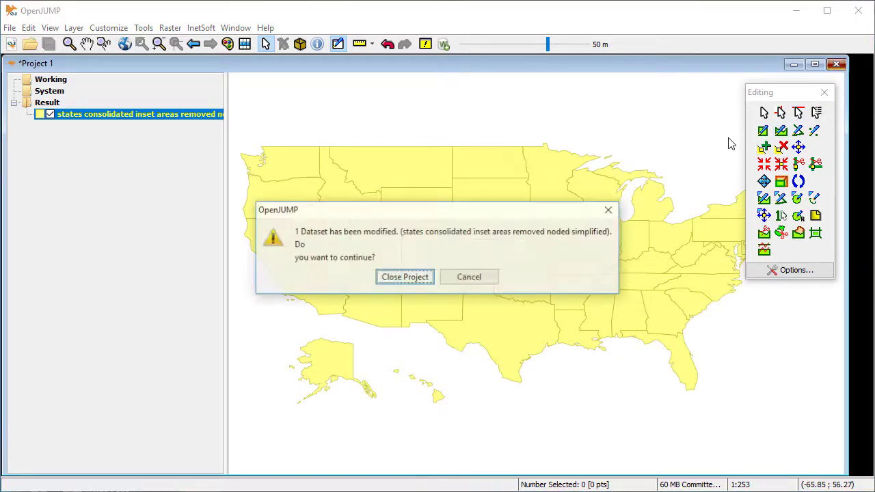
left_click(404, 278)
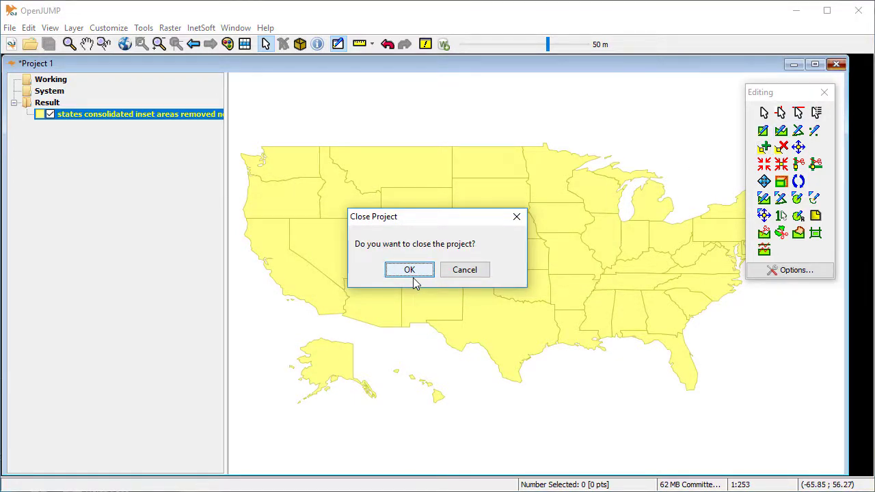
left_click(411, 270)
left_click(413, 273)
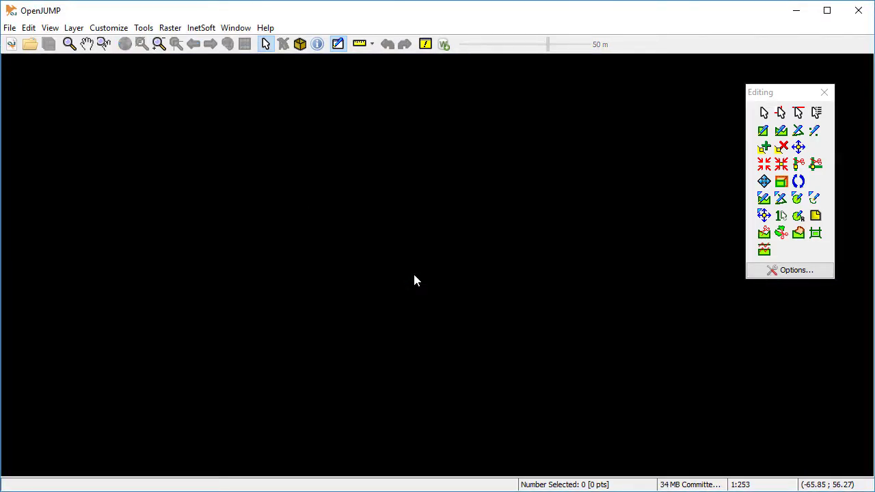
key("ctrl+o")
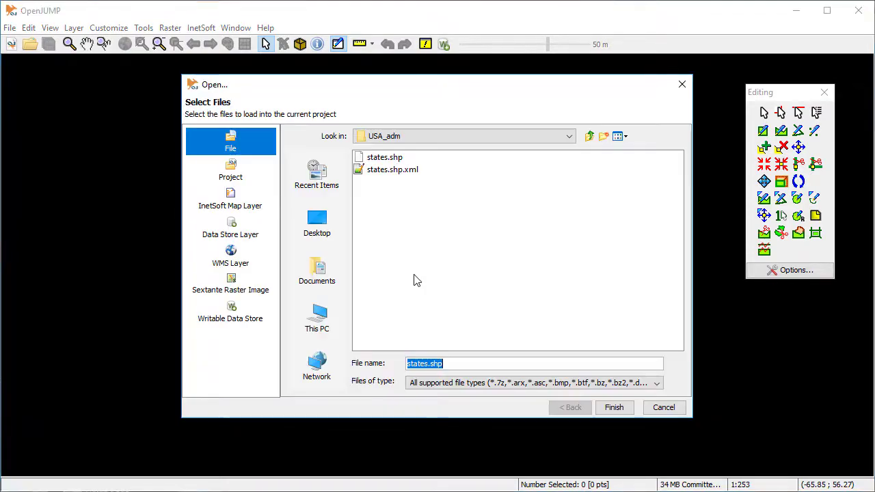
double_click(376, 158)
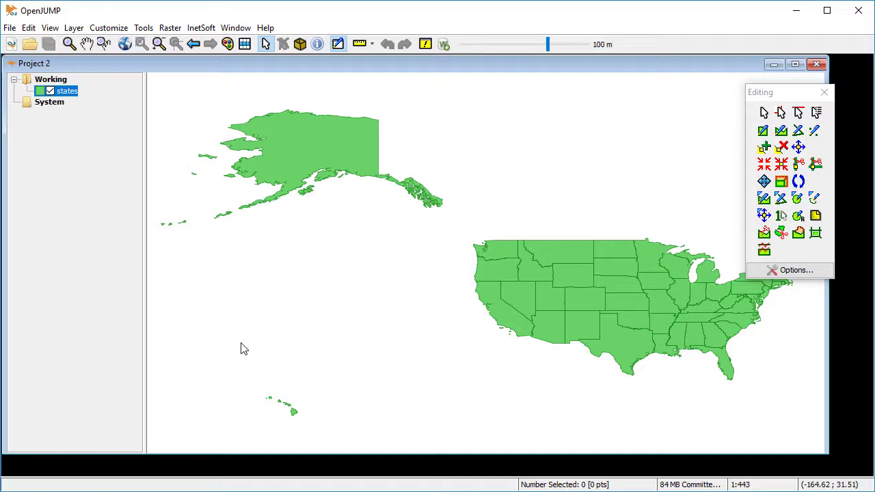
Load CAN_adm1.shp from the CAN_adm folder into the same project
key("ctrl+o")
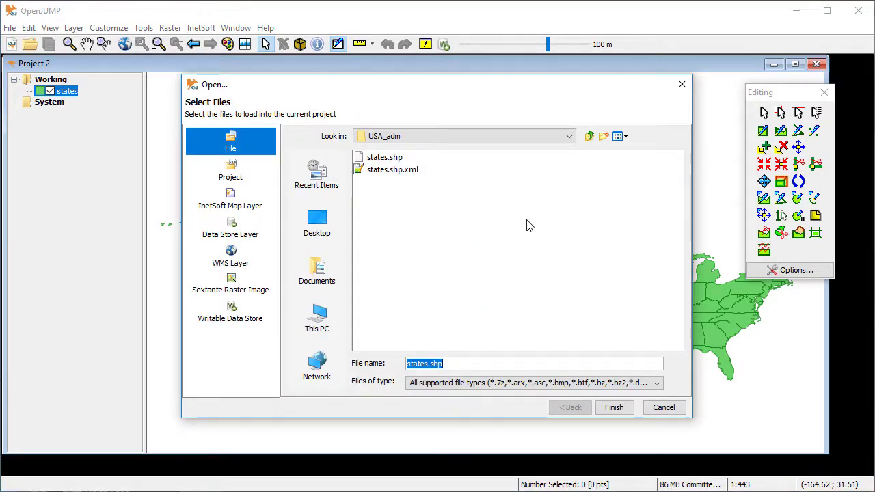
left_click(589, 136)
left_click(375, 159)
double_click(375, 158)
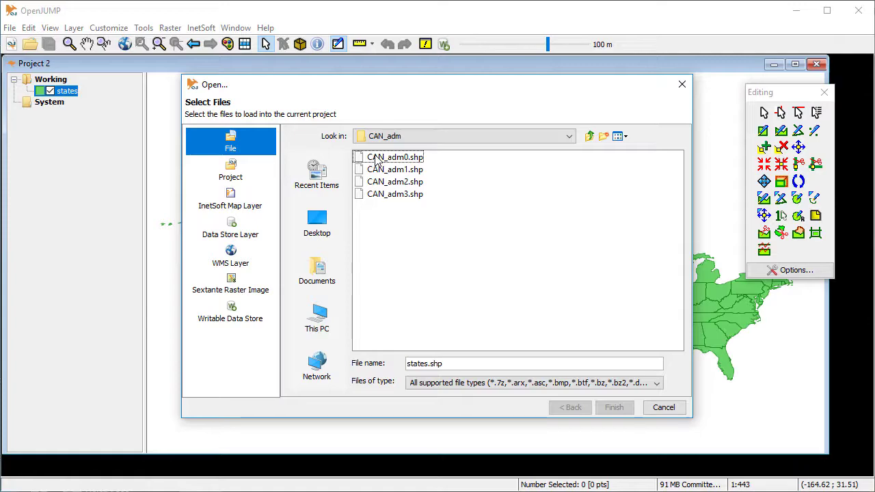
double_click(418, 171)
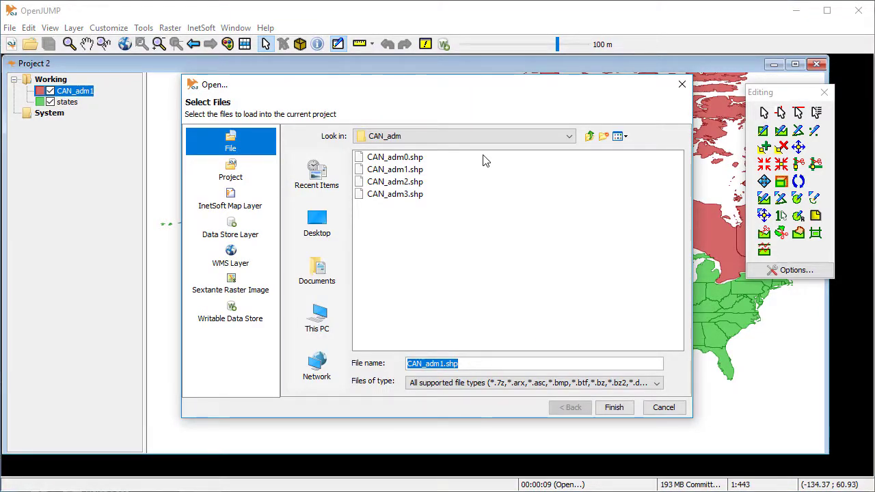
Load MEX_adm1.shp from the MEX_adm folder as another layer of the project
left_click(588, 137)
double_click(381, 171)
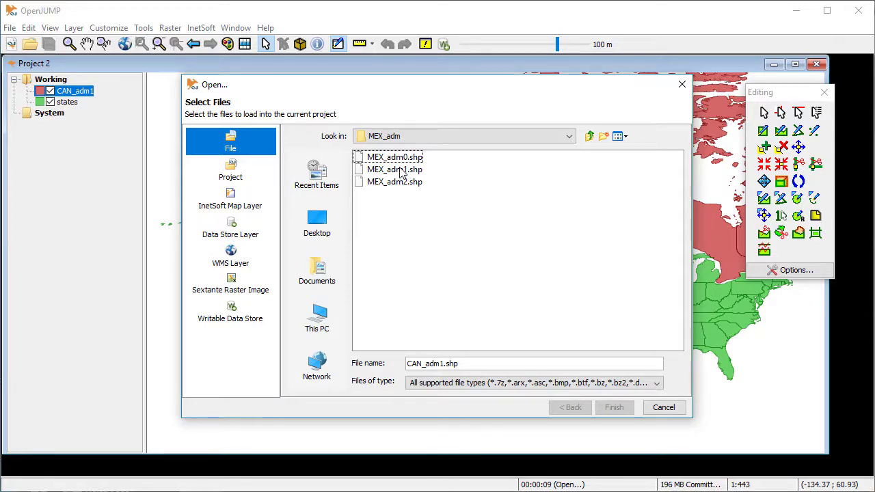
double_click(400, 170)
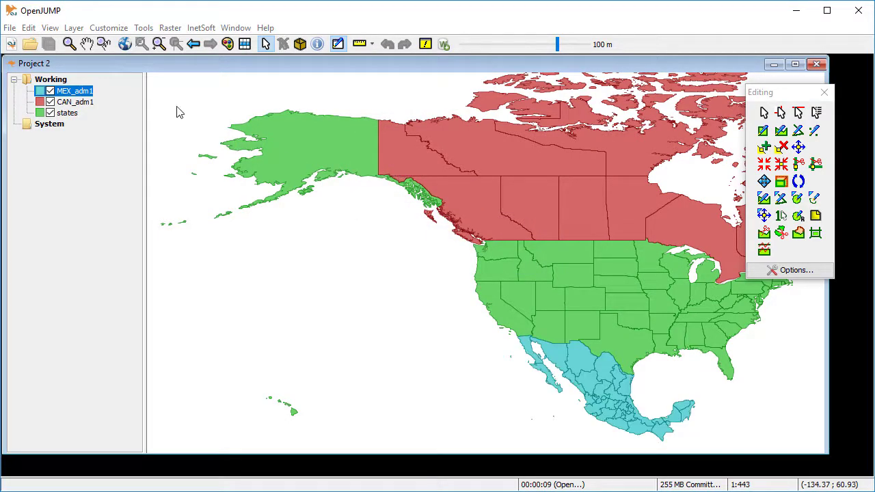
Close the Editing toolbox and combine the MEX_adm1, CAN_adm1 and states layers into a single layer
left_click(50, 28)
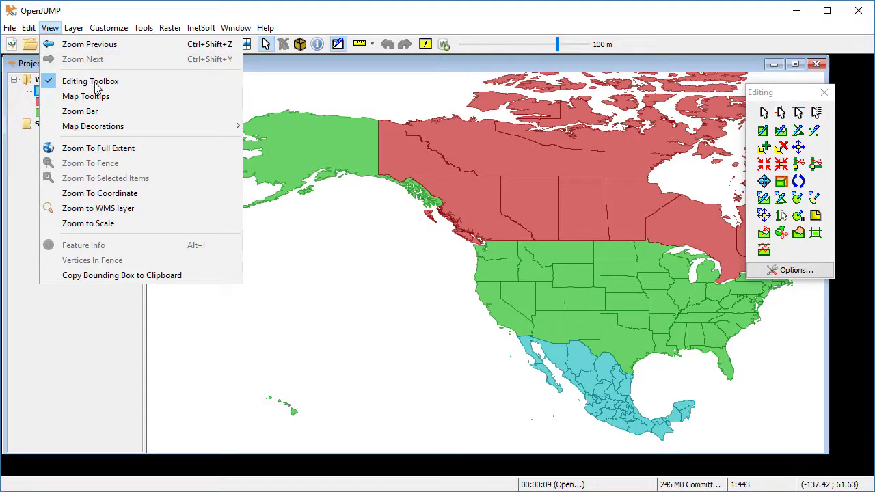
left_click(125, 148)
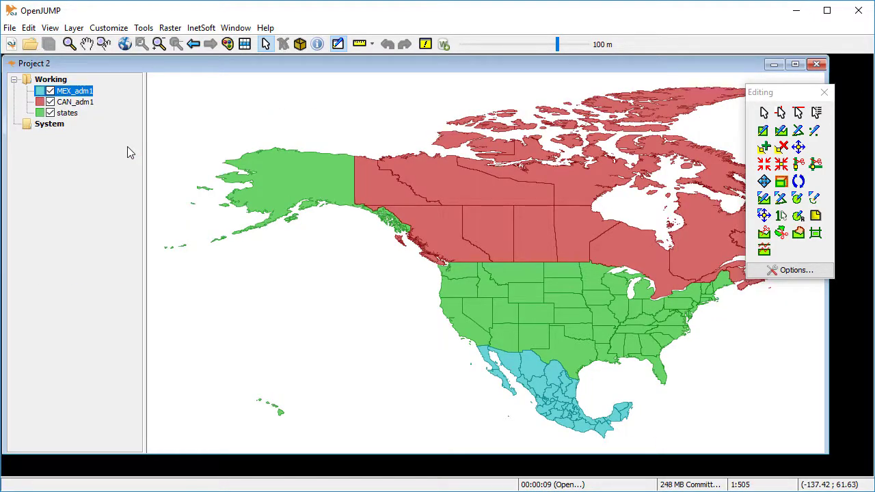
left_click(823, 91)
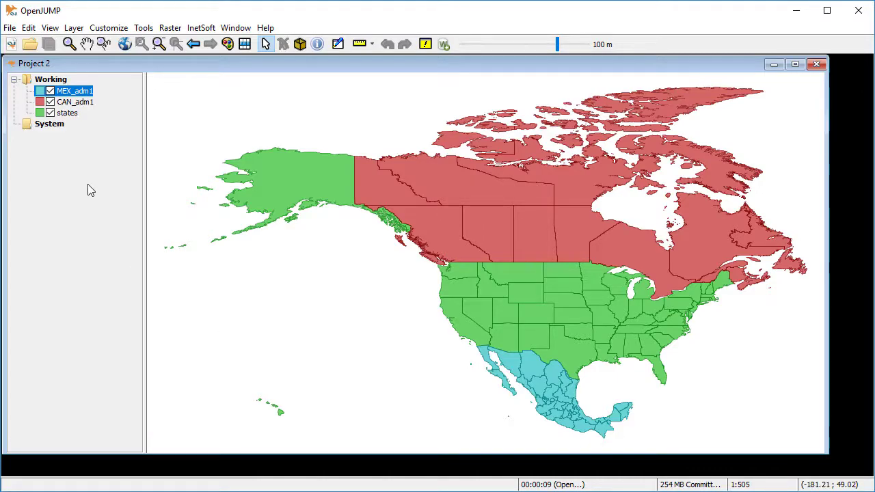
left_click(69, 114, "shift")
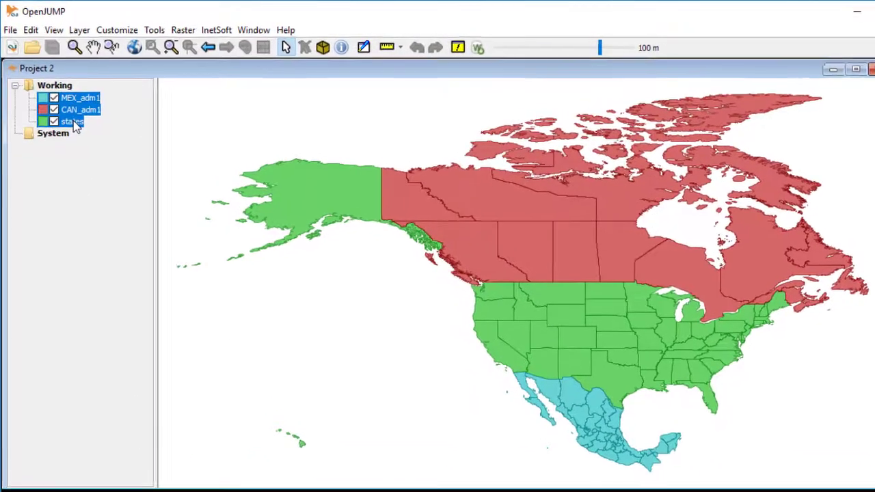
right_click(69, 114)
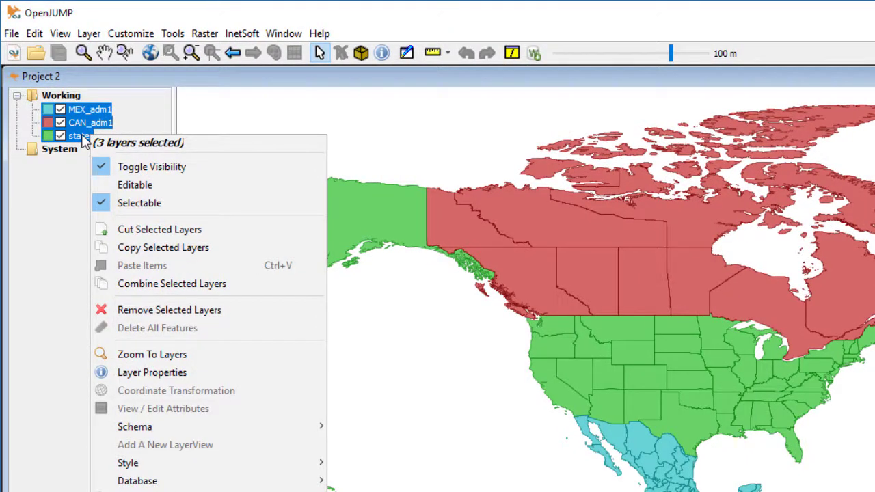
left_click(238, 290)
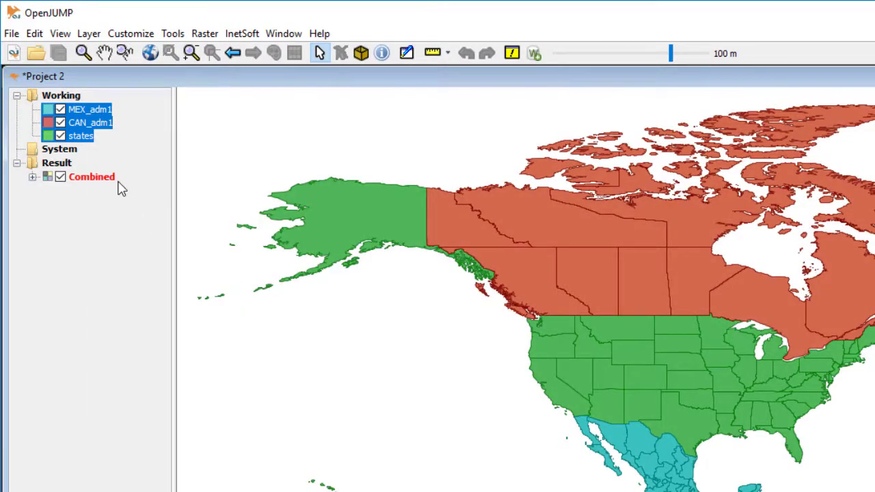
Hide the MEX_adm1, CAN_adm1 and states source layers and select the Combined layer
left_click(115, 182)
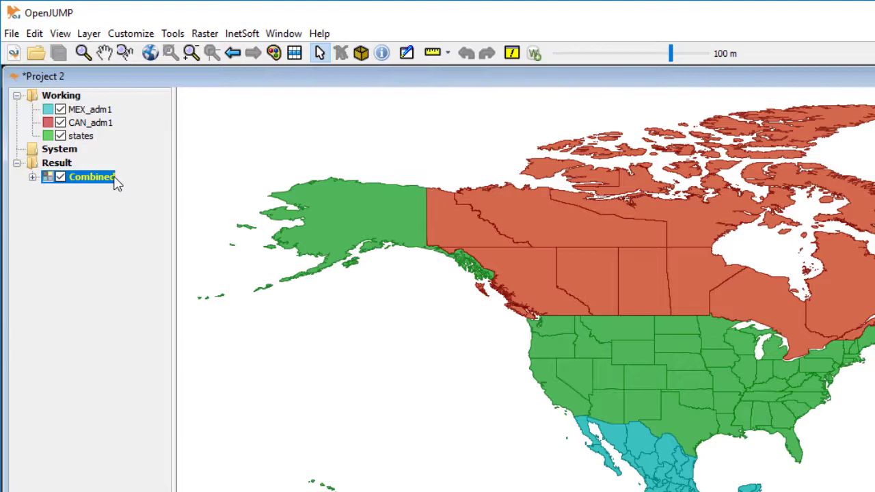
left_click(61, 110)
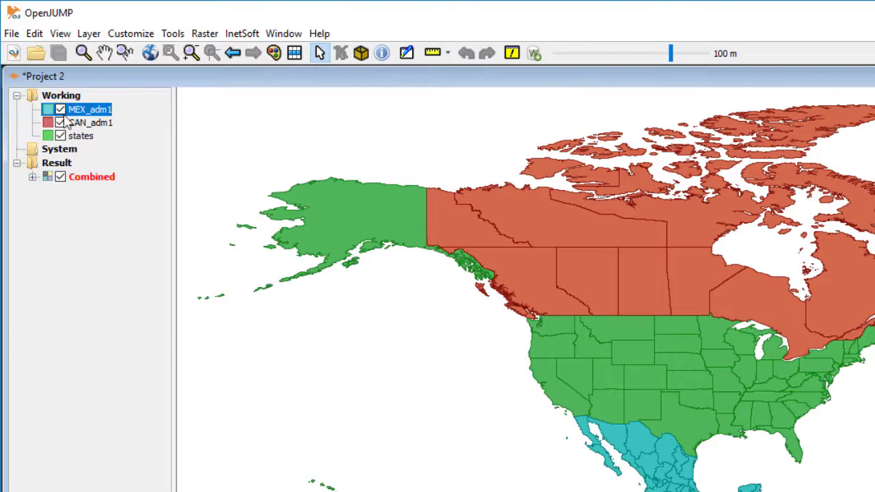
left_click(60, 123)
left_click(61, 135)
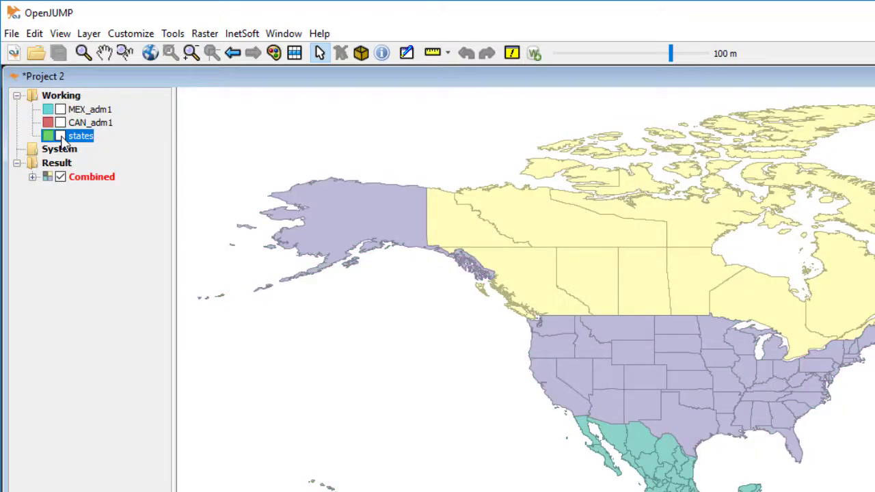
left_click(109, 179)
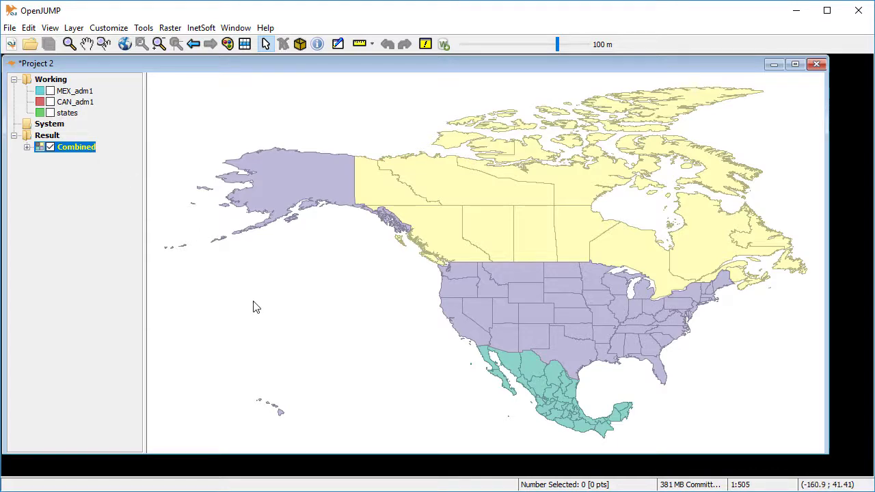
Add a String field called RegionName to the Combined layer's schema, apply the change and check the new attribute column
left_click(245, 43)
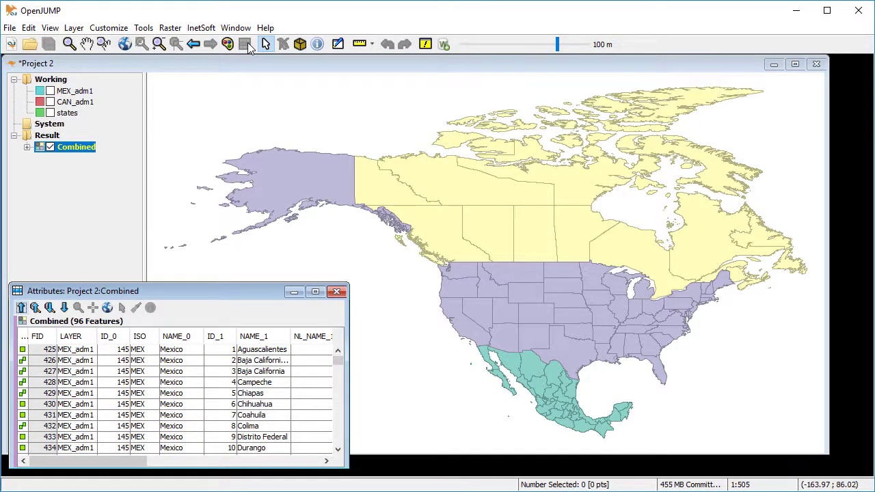
right_click(166, 368)
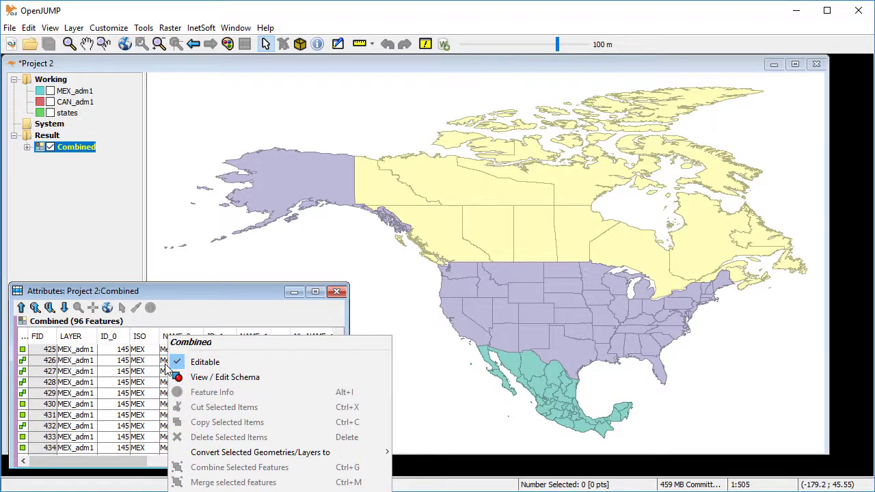
left_click(270, 379)
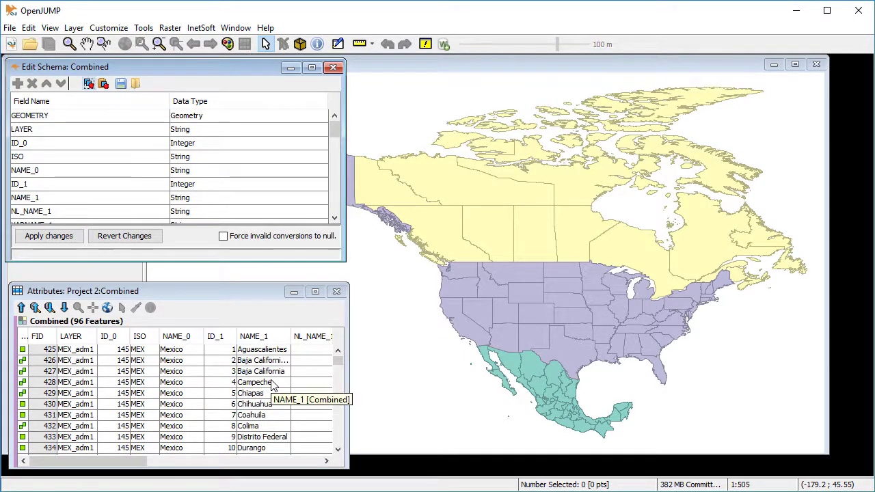
scroll(215, 145, "down", 6)
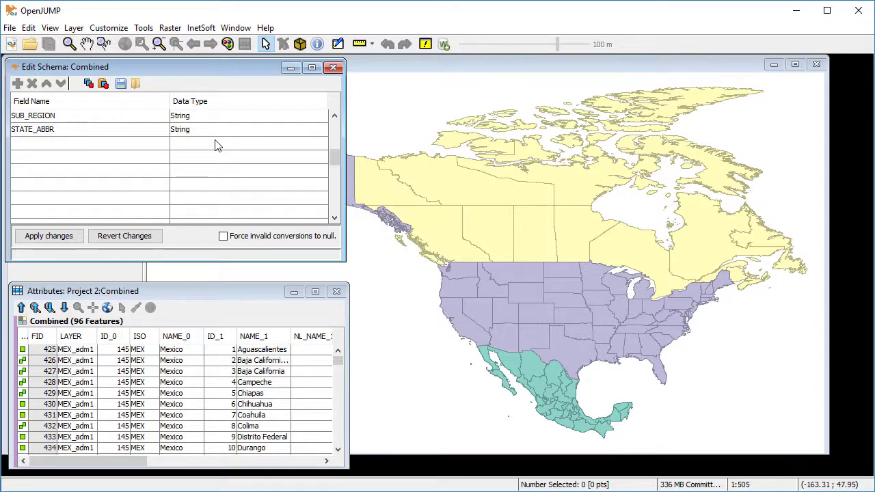
left_click(39, 145)
type("RegionName")
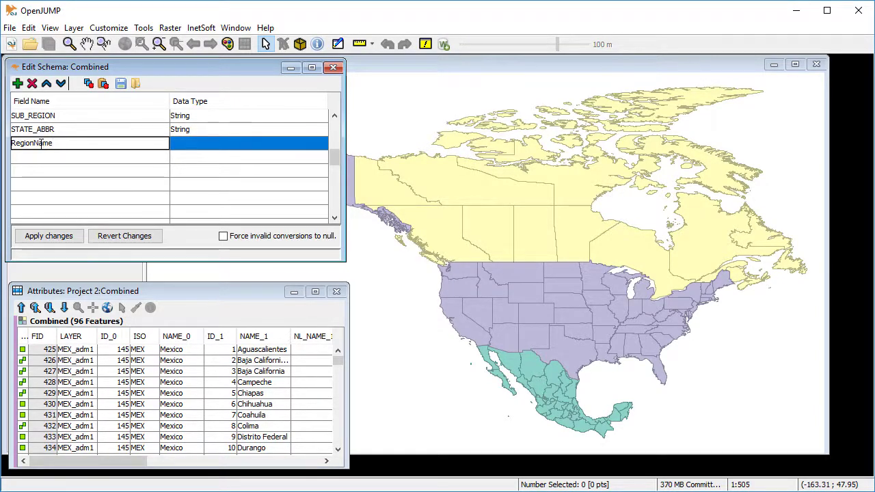
left_click(193, 148)
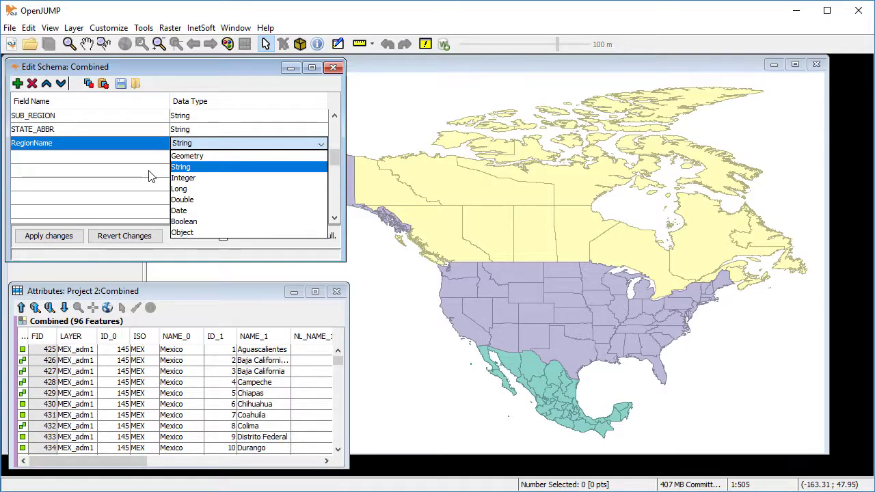
left_click(191, 178)
left_click(332, 67)
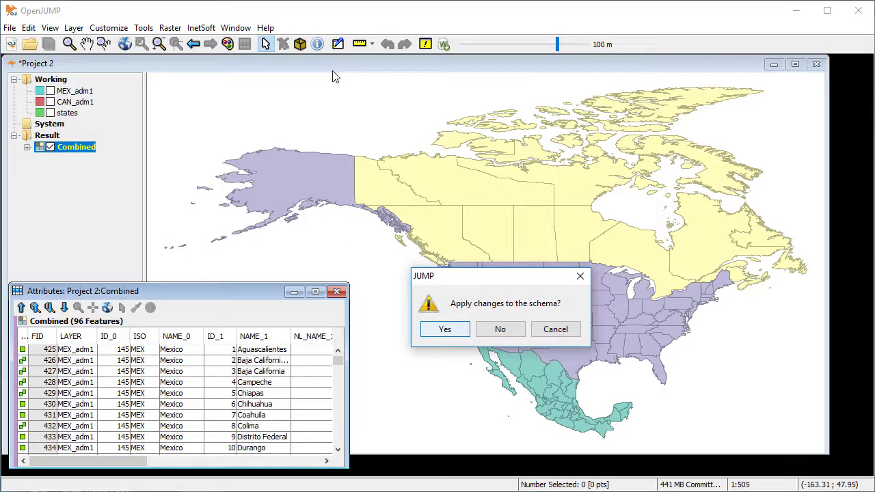
left_click(444, 328)
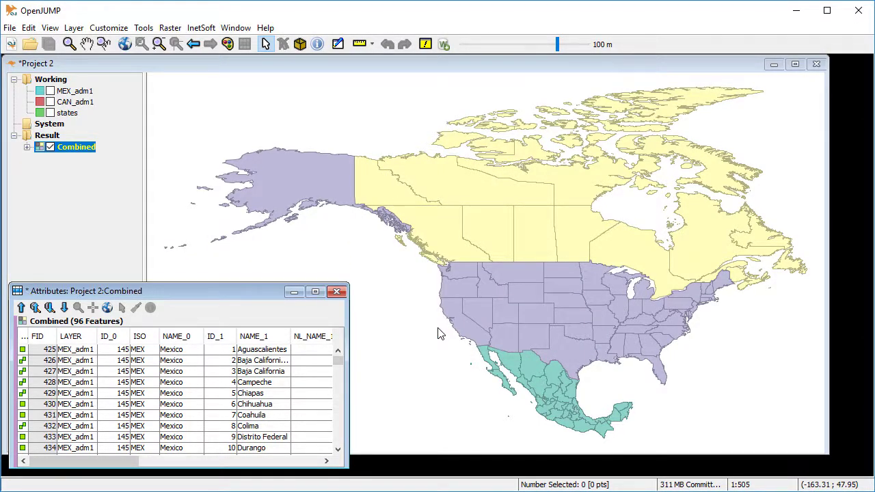
left_click_drag(119, 462, 301, 465)
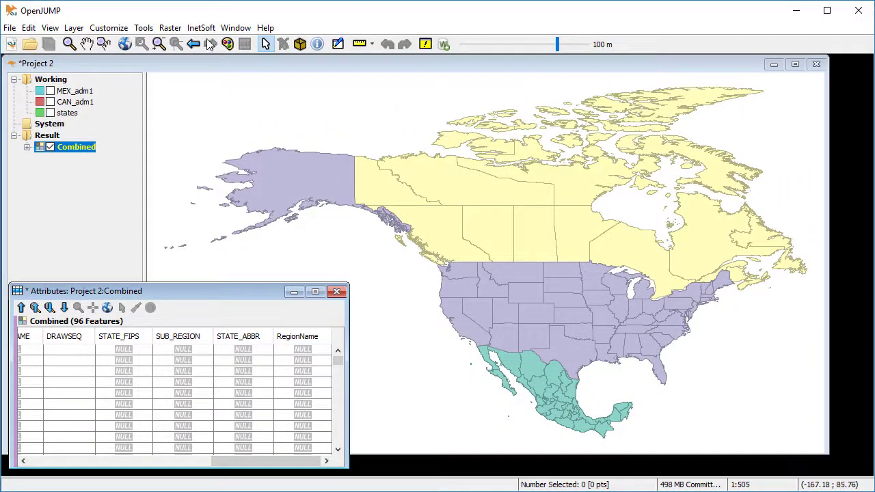
Bring up the InetSoft map-processing operations for the Combined layer
left_click(203, 28)
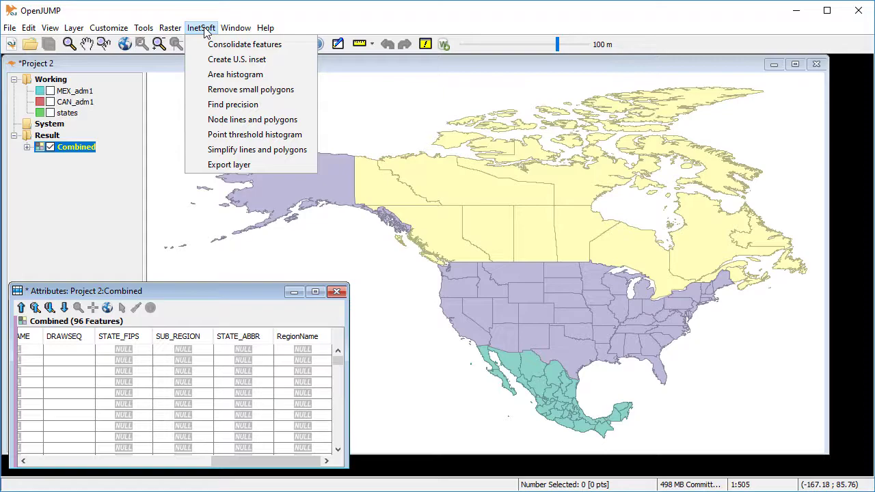